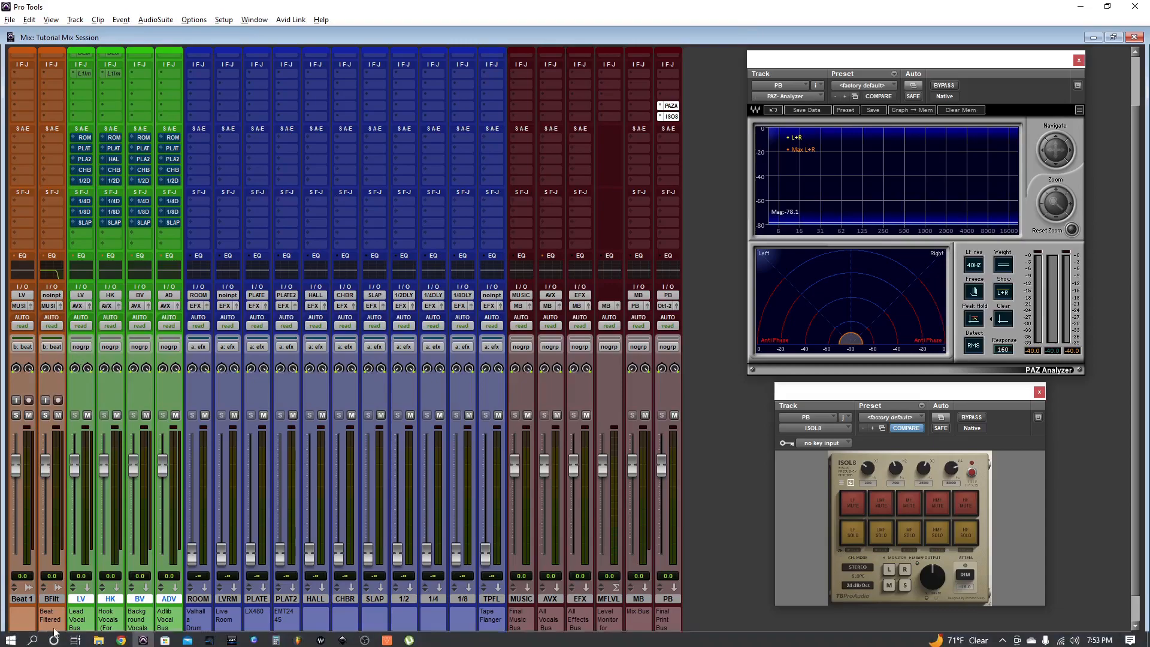
Review the beat, lead vocal, ad-lib and effects tracks of the Tutorial Mix Session in the mixer
left_click(22, 599)
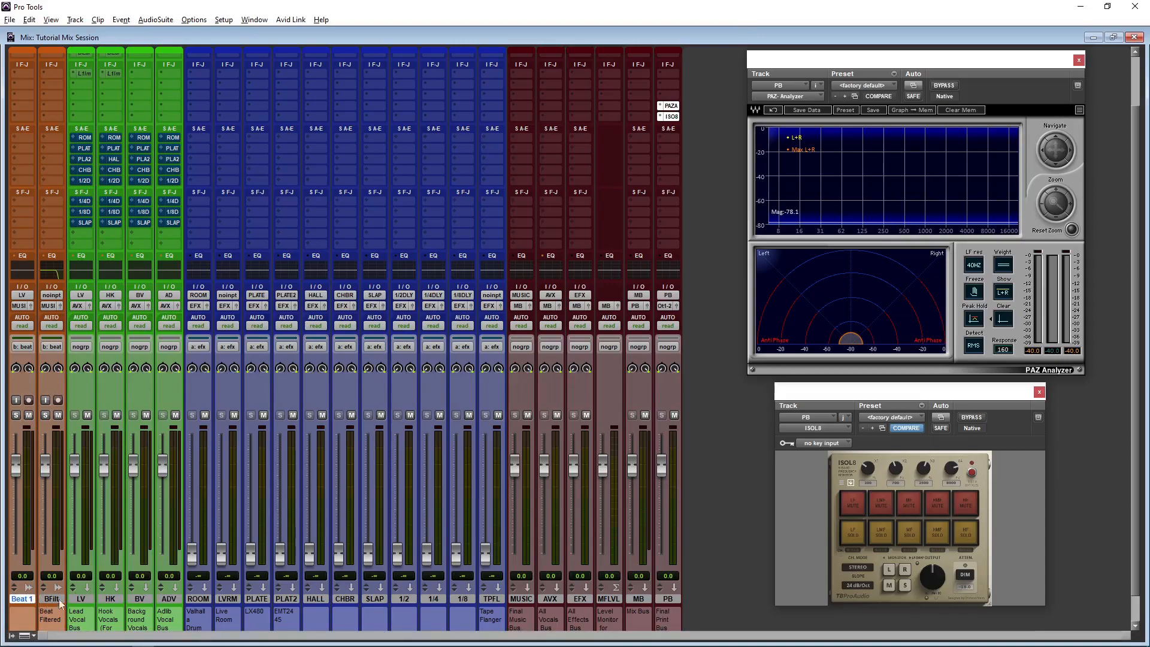
scroll(117, 524, "down", 1)
left_click(84, 569)
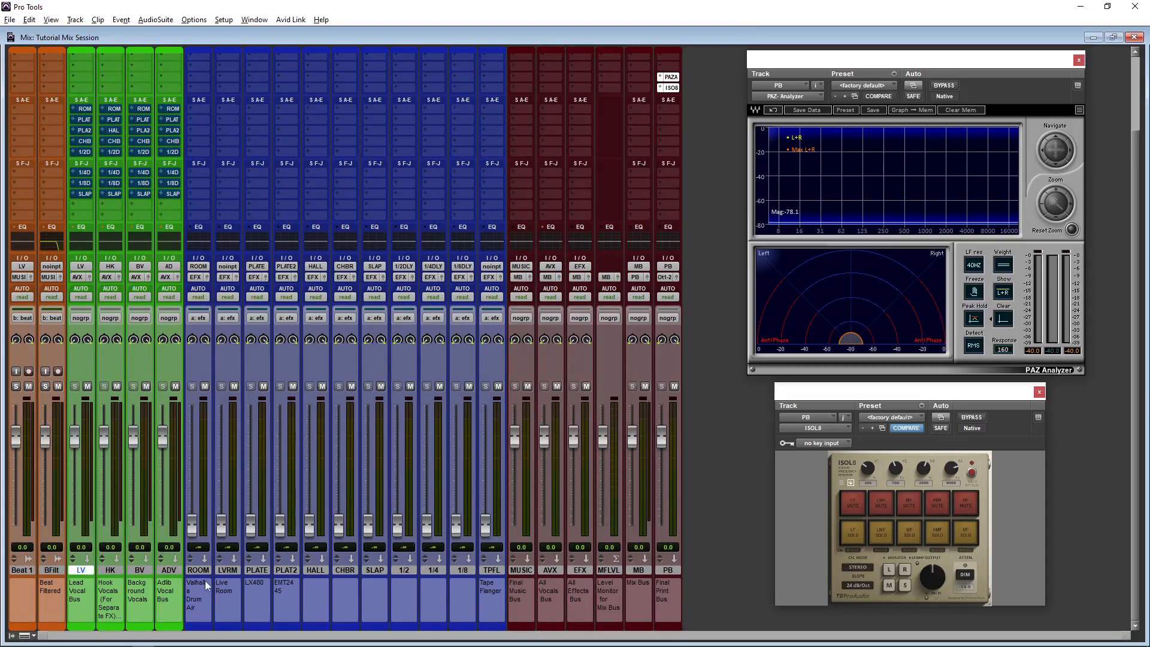
left_click(176, 572)
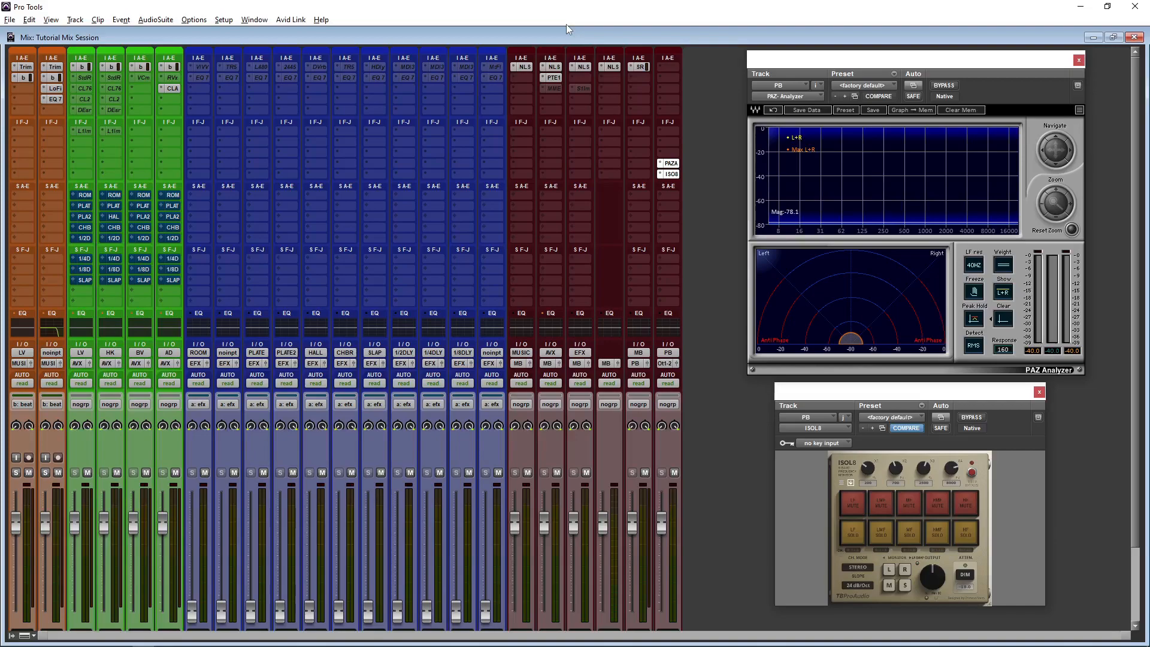
scroll(389, 285, "down", 3)
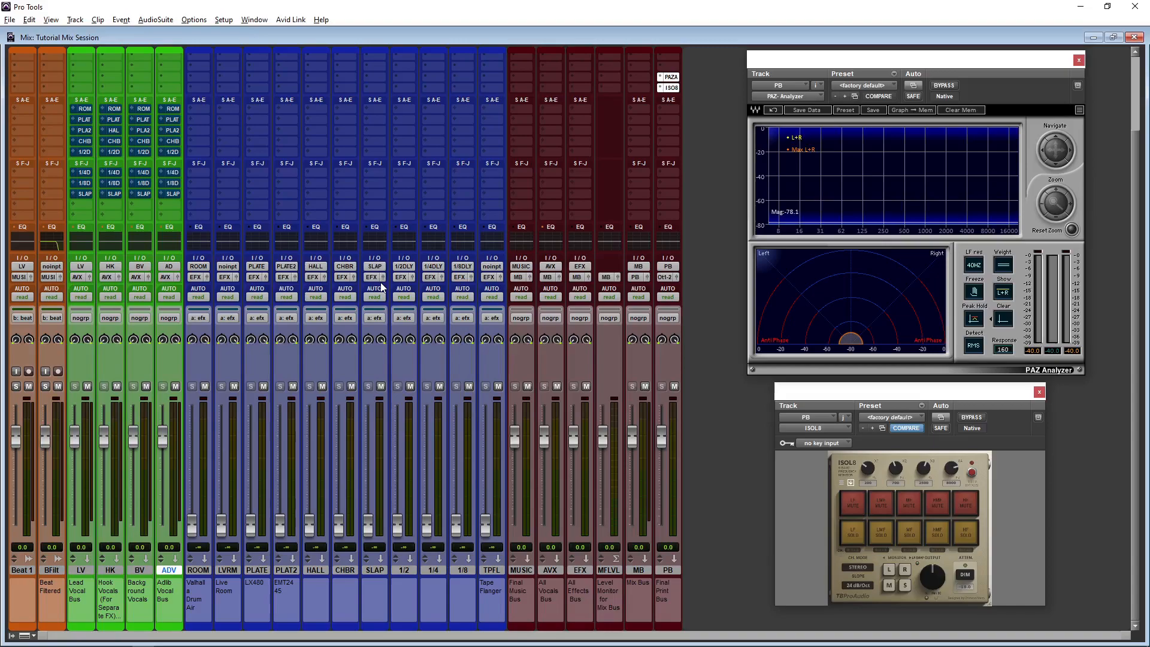
scroll(480, 297, "up", 3)
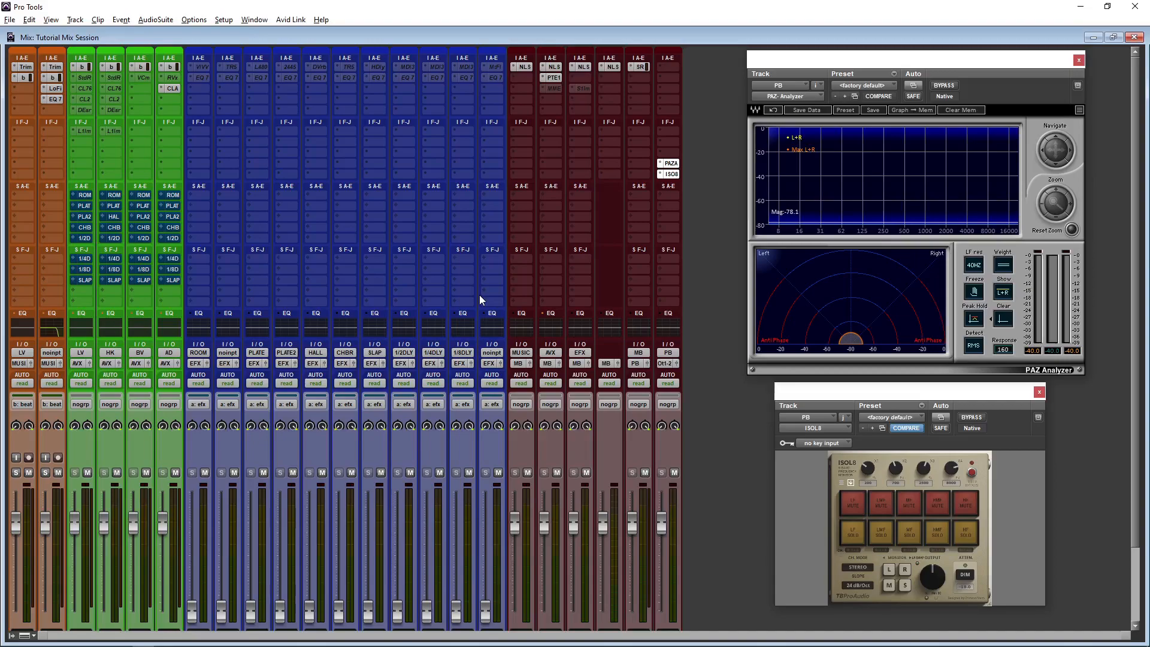
Start a new local session without using a template and name it Mix Template
left_click(10, 20)
left_click(36, 48)
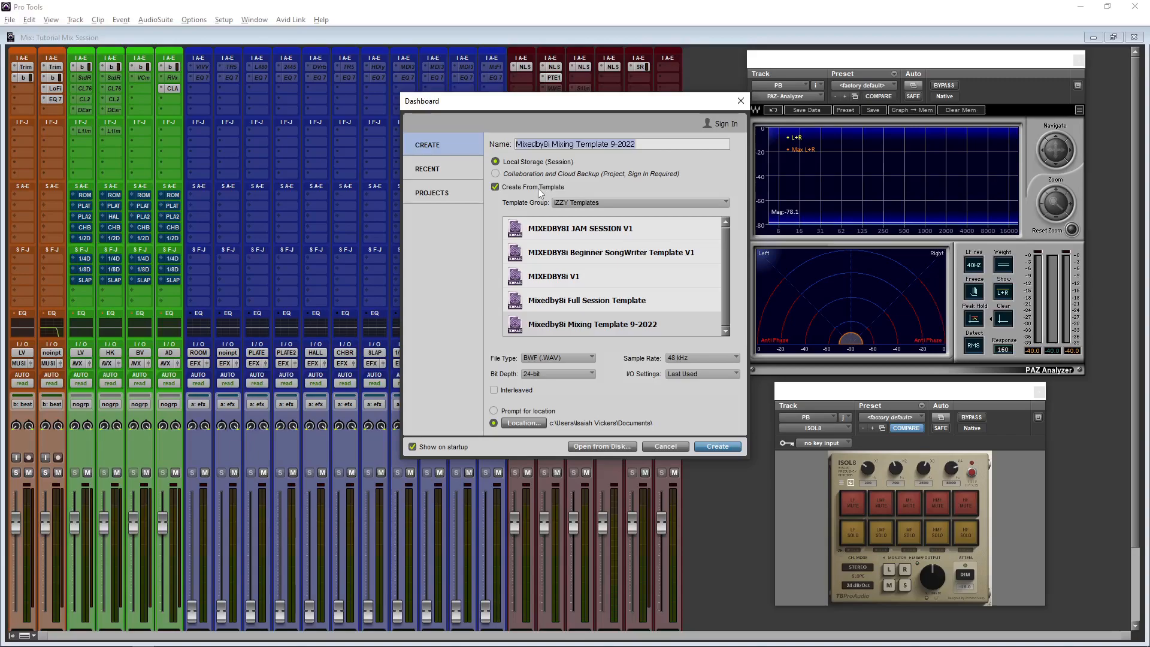
left_click(540, 190)
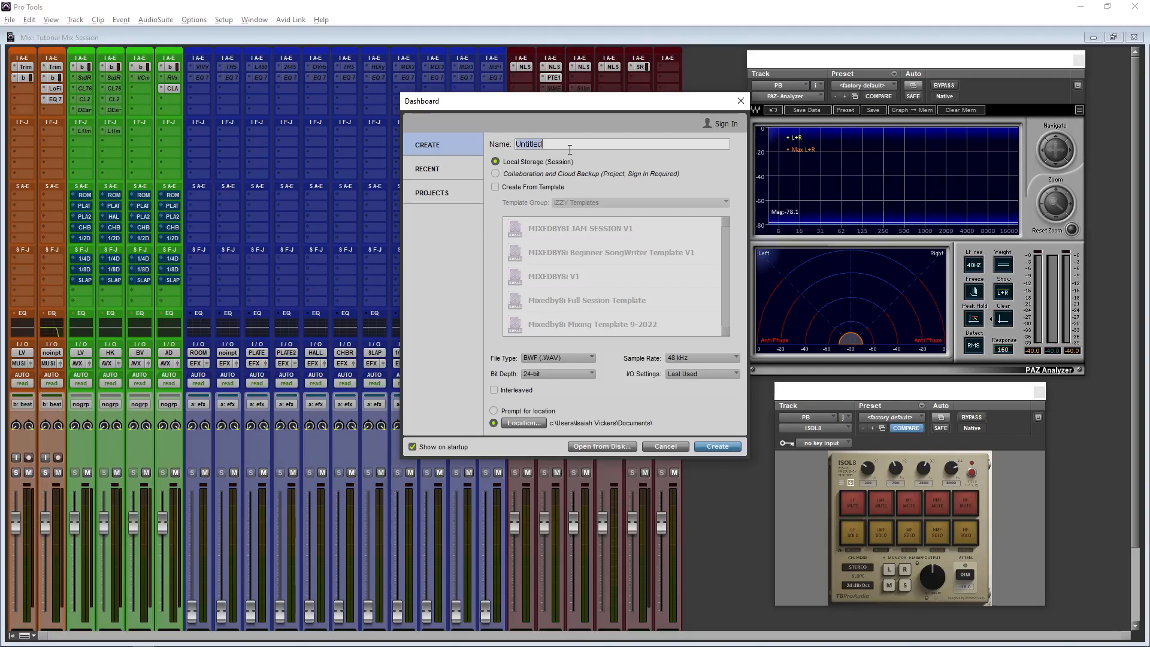
type("Mix Template")
Set the sample rate to 44.1 kHz, choose the I/O settings and create the session, discarding changes to Tutorial Mix Session
left_click(701, 357)
left_click(698, 358)
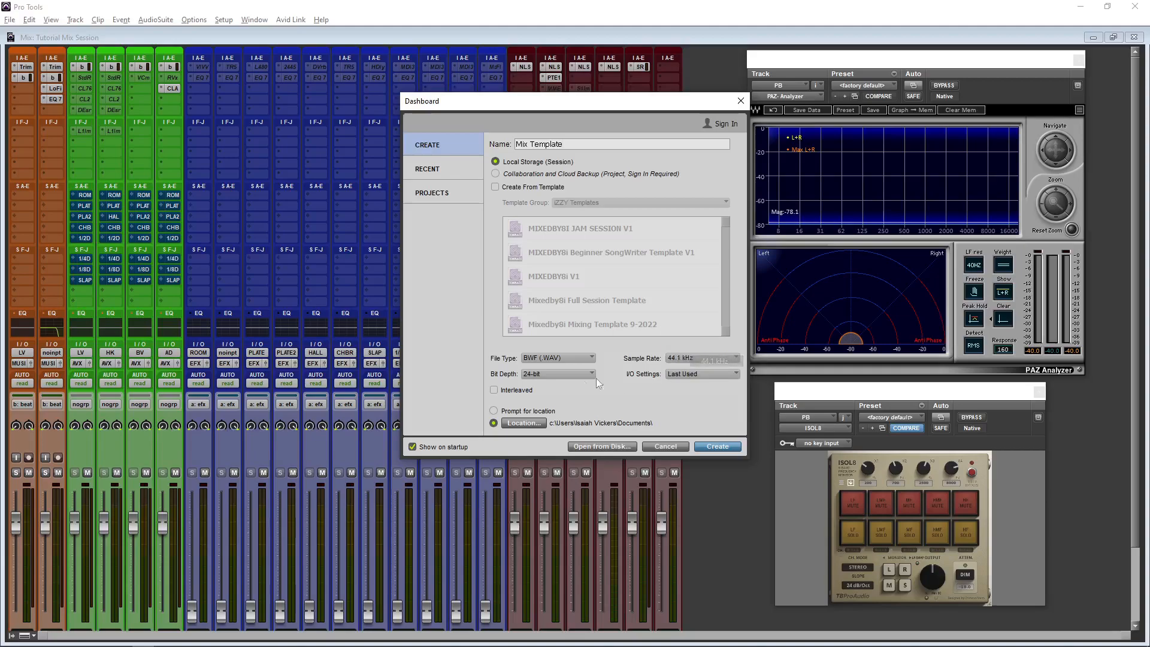
left_click(685, 373)
left_click(698, 390)
left_click(709, 447)
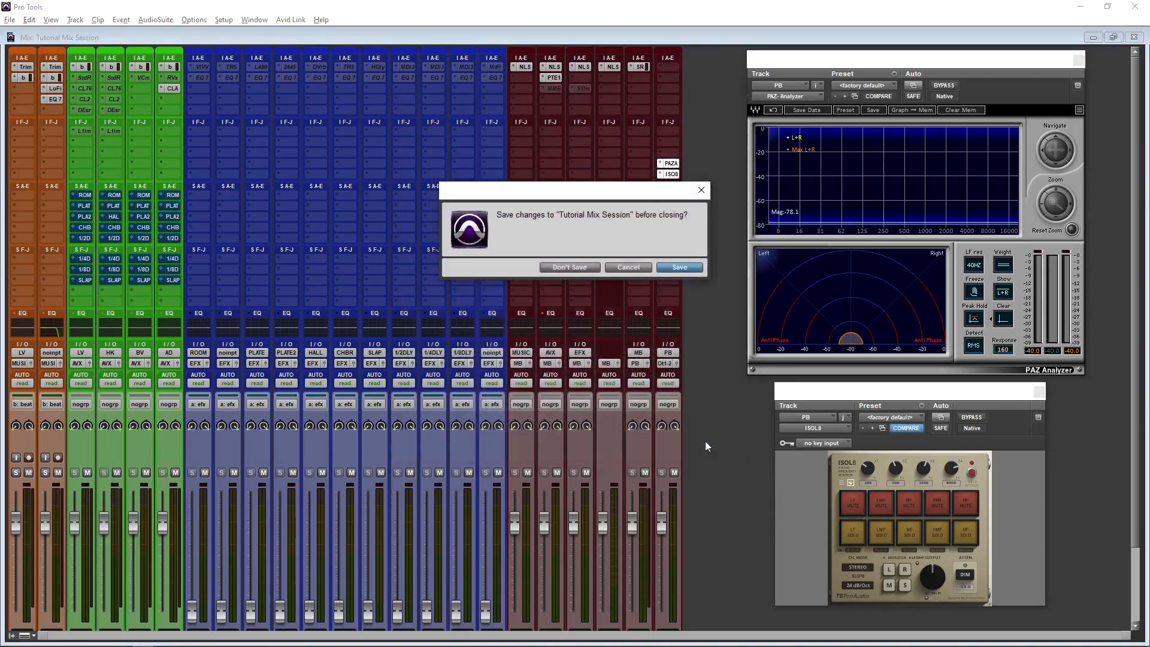
left_click(598, 266)
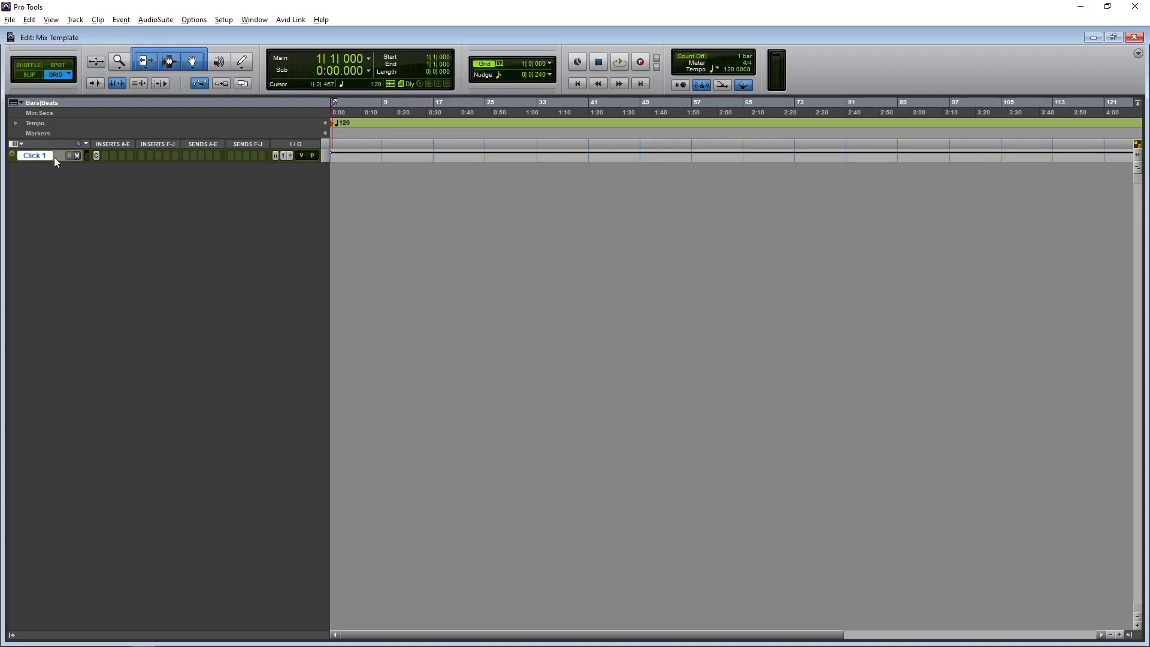
Delete the Click 1 track in the Mix window with the side lists hidden, and return to the Edit window
key("ctrl+equal")
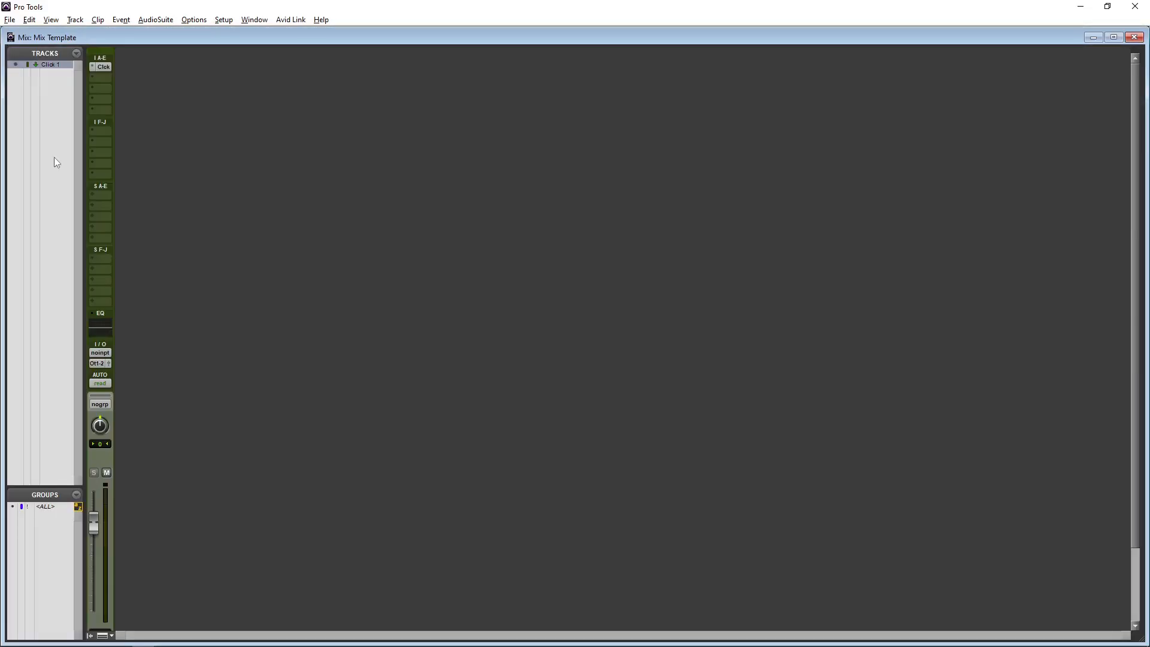
left_click(90, 636)
scroll(44, 565, "down", 3)
right_click(23, 574)
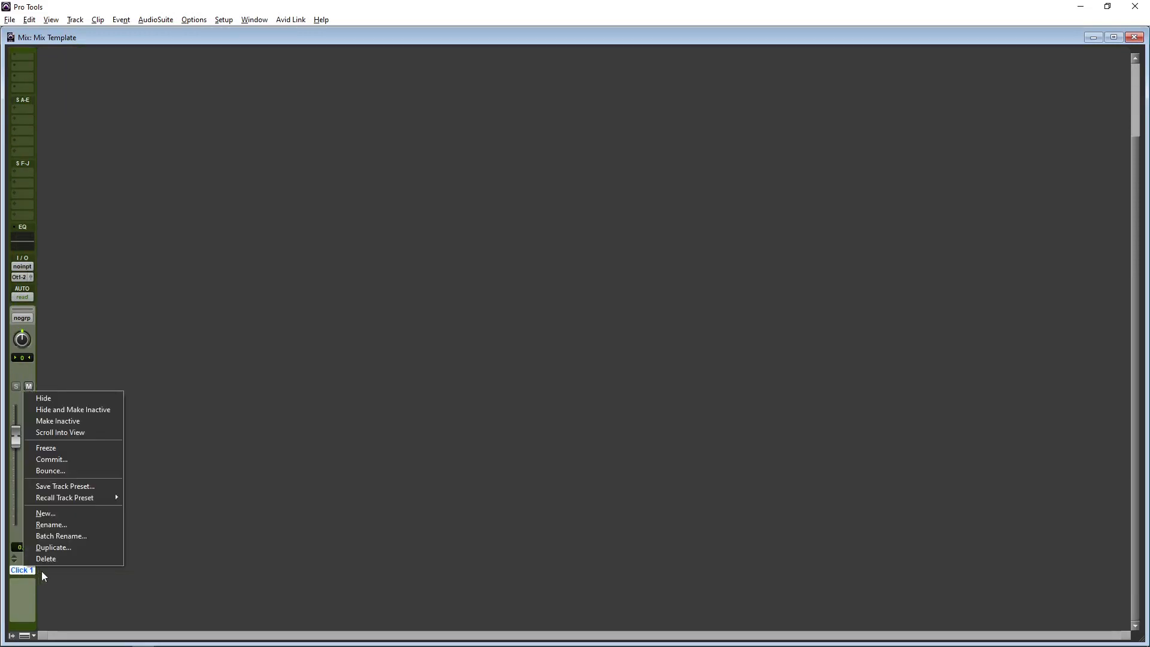
left_click(73, 556)
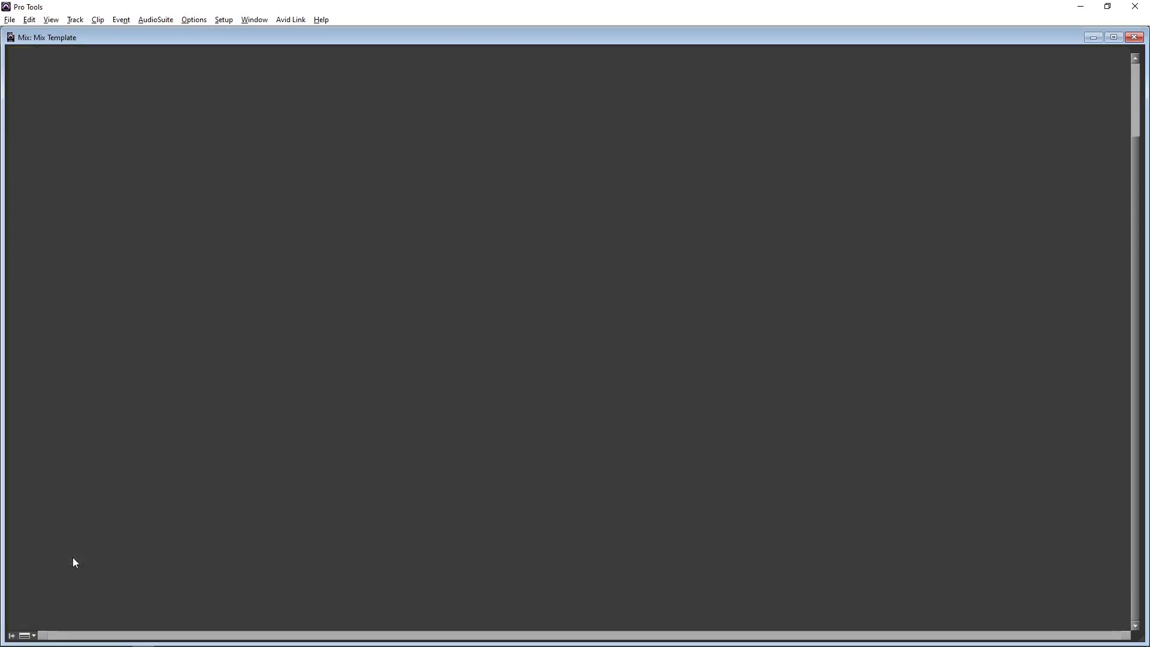
key("ctrl+equal")
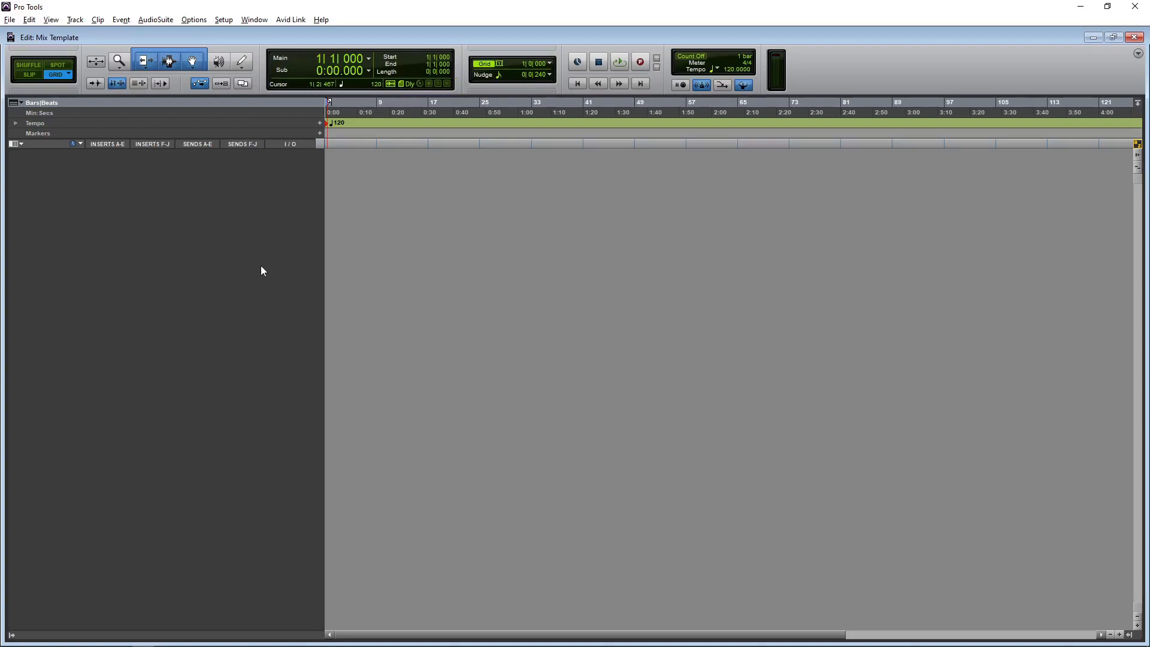
Hide the sub counter below the main bars and beats counter
left_click(360, 146)
left_click(369, 58)
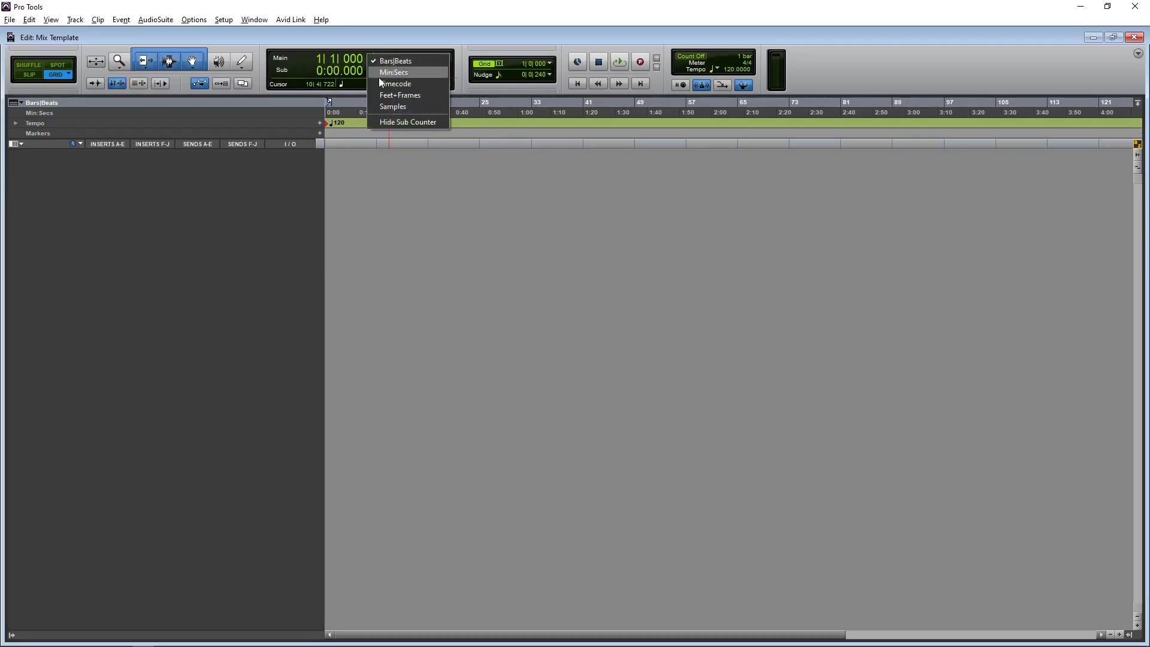
left_click(402, 121)
left_click(369, 64)
left_click(341, 64)
left_click(310, 65)
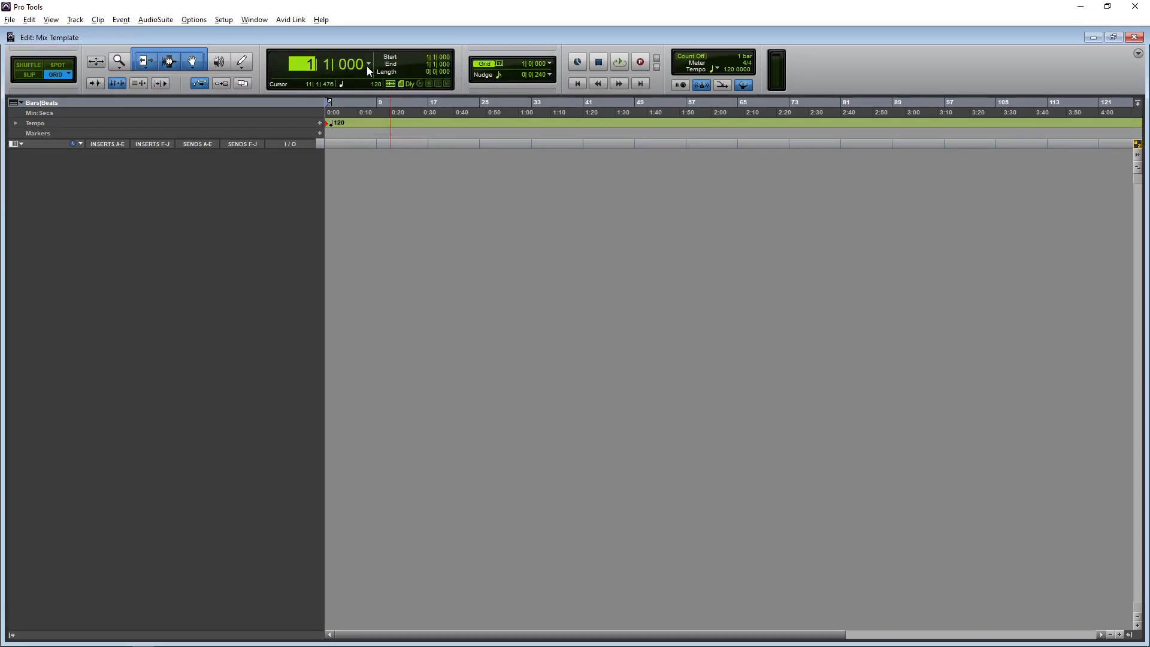
Show the sub counter again and check its time format options
left_click(369, 62)
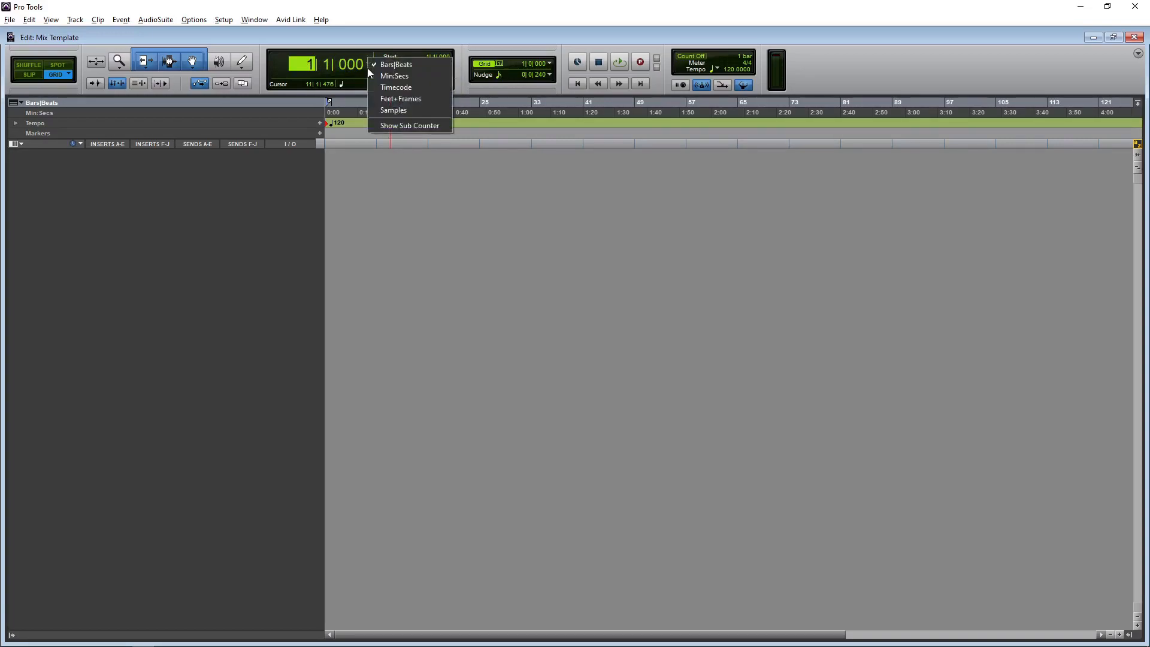
left_click(409, 127)
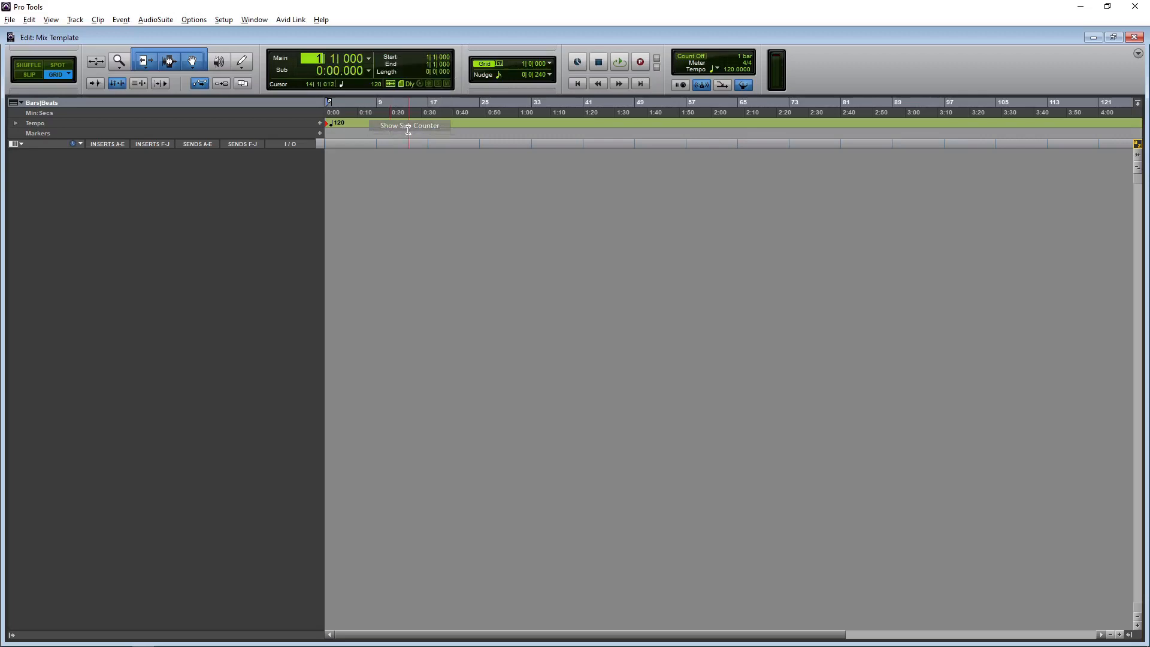
left_click(367, 69)
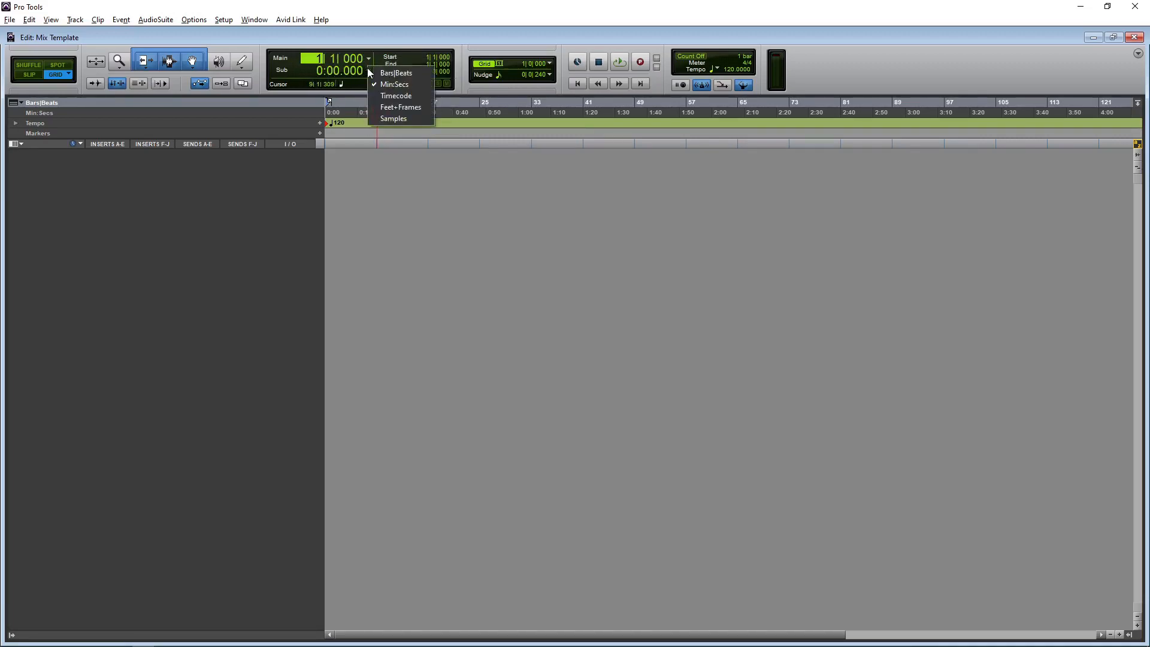
left_click(903, 71)
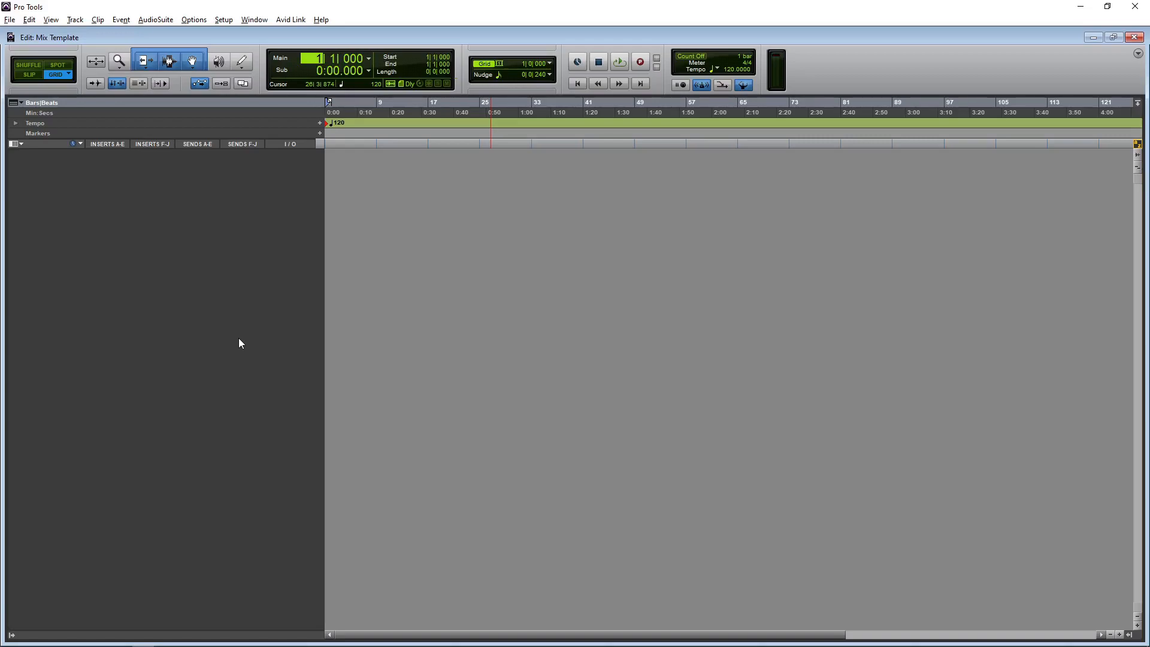
Begin a new track list with one mono audio track in Samples named REC
key("ctrl+shift+n")
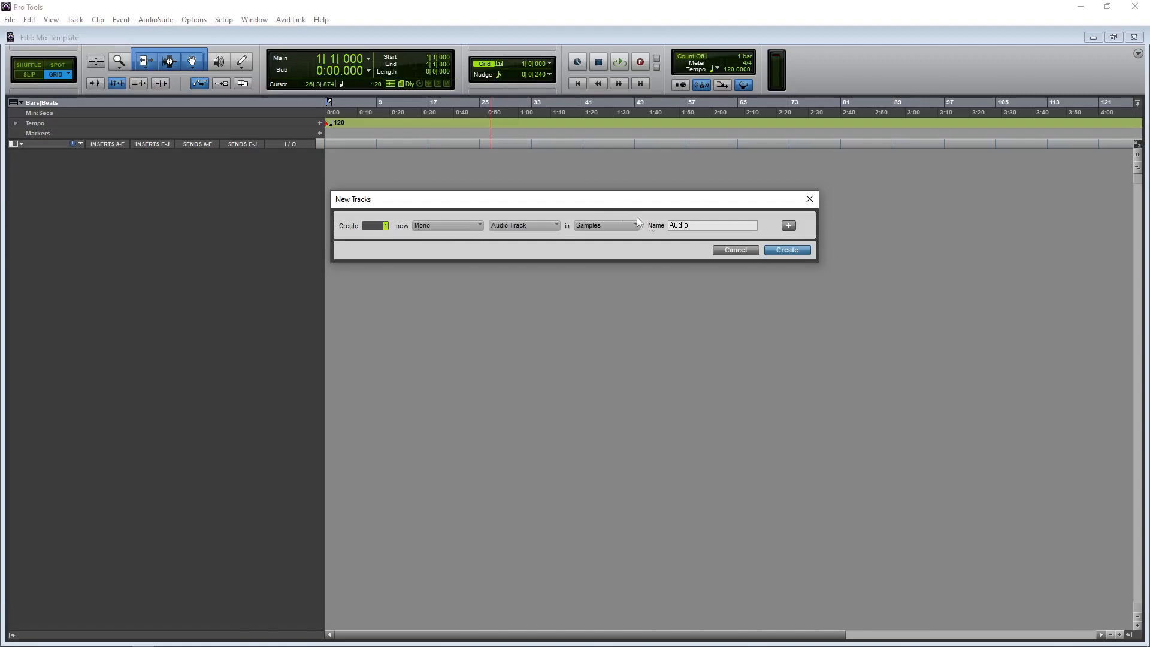
double_click(672, 223)
type("REC")
left_click(557, 225)
left_click(559, 214)
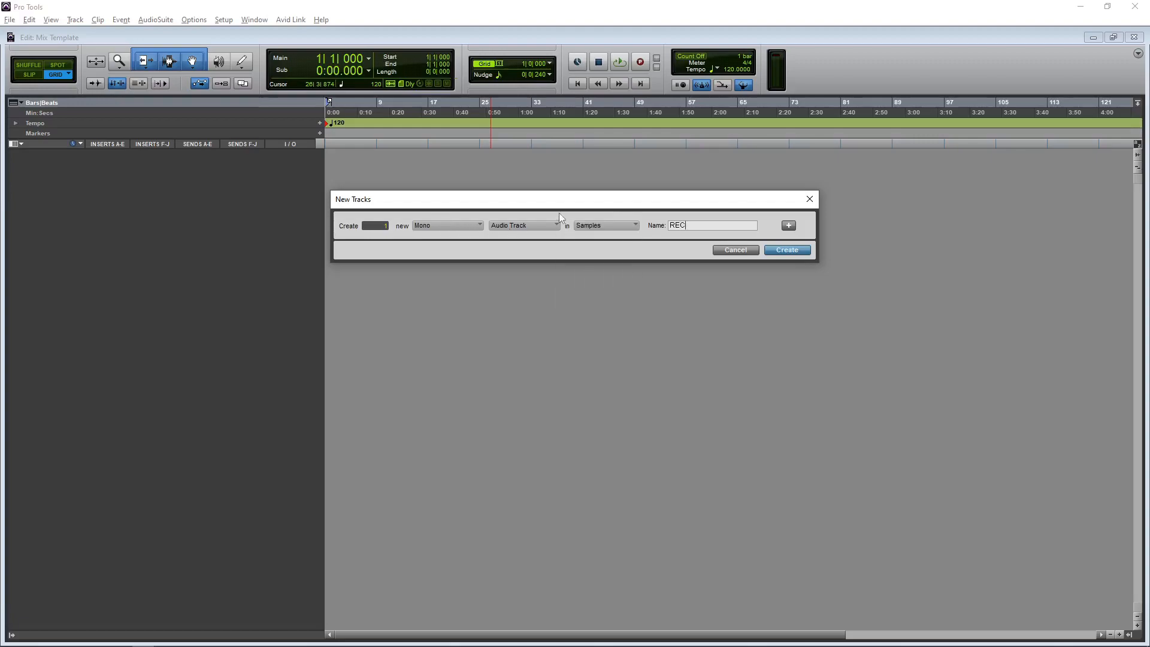
left_click(606, 224)
left_click(623, 227)
double_click(702, 226)
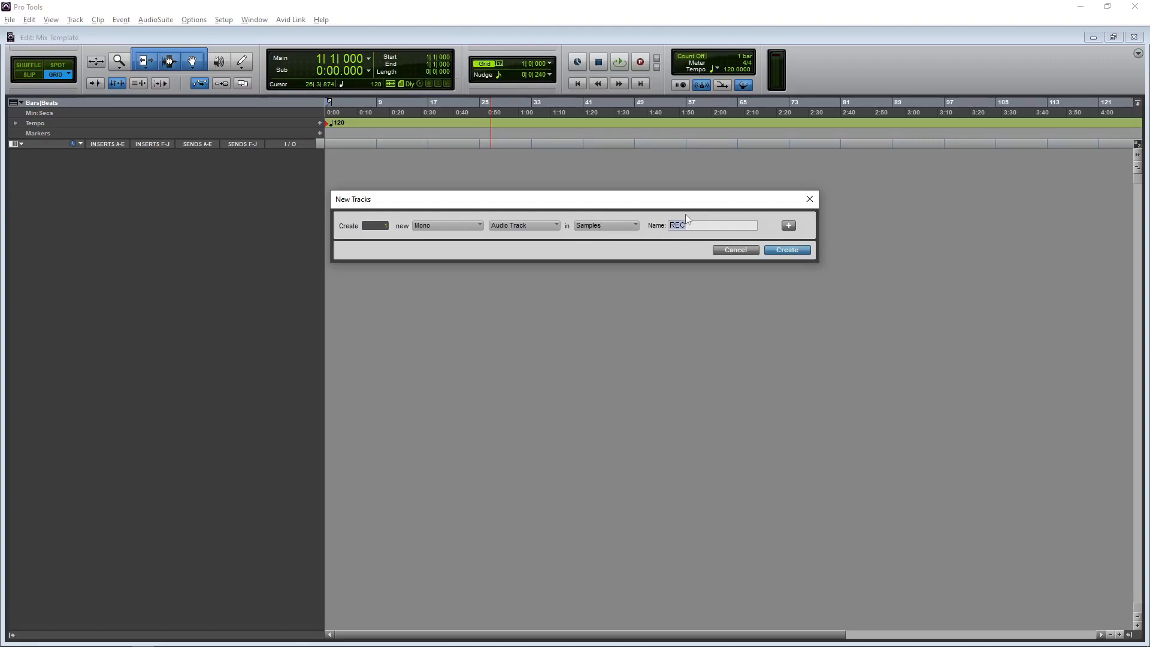
Add an entry for 3 mono audio tracks named LeadVox to the new track list
left_click(789, 226)
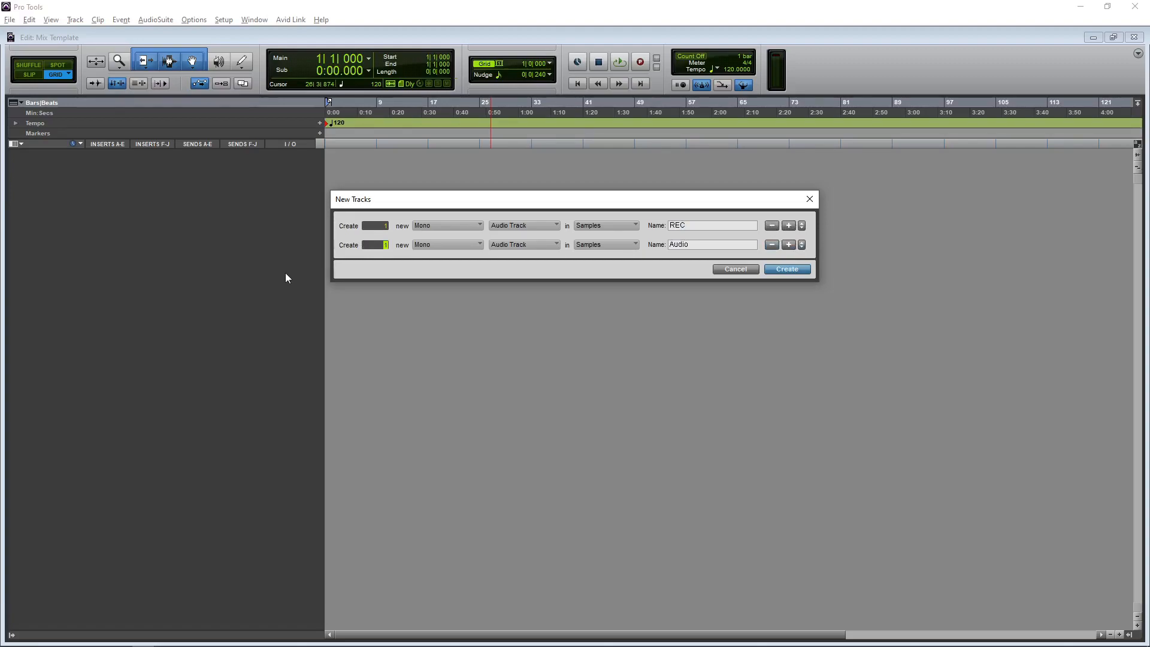
type("3")
key("Tab")
type("LeadVox")
Add an entry for 4 mono audio tracks named BackVox to the new track list
left_click(789, 245)
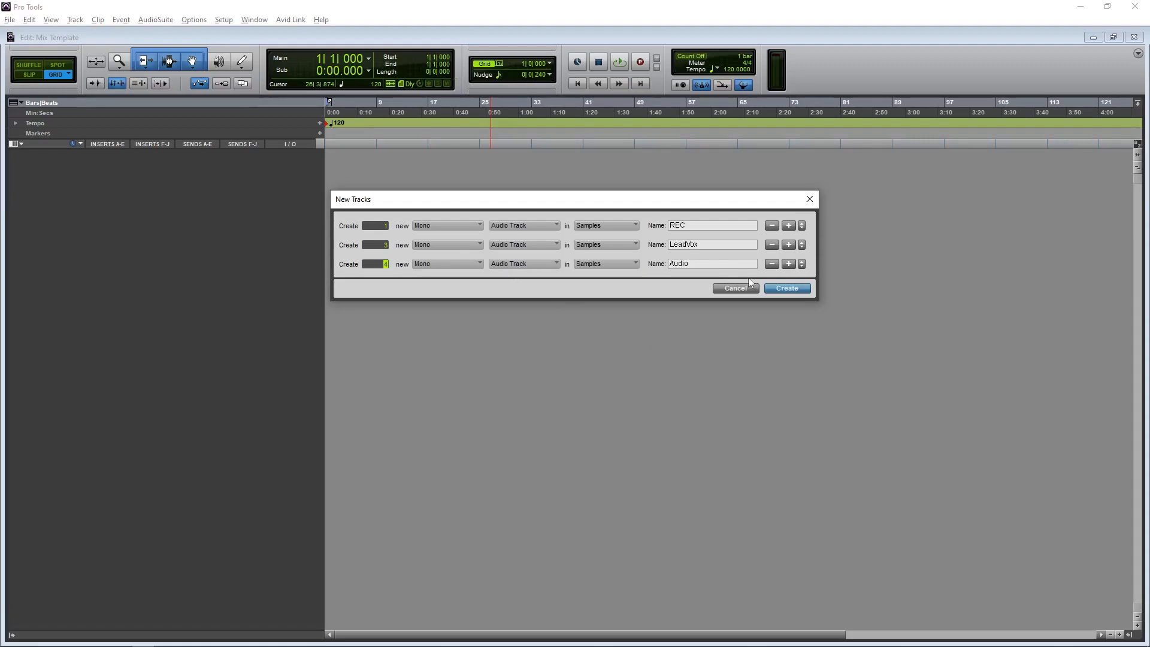
type("4")
key("Tab")
type("BackVox")
Add an entry for one stereo audio track named Beat
left_click(789, 264)
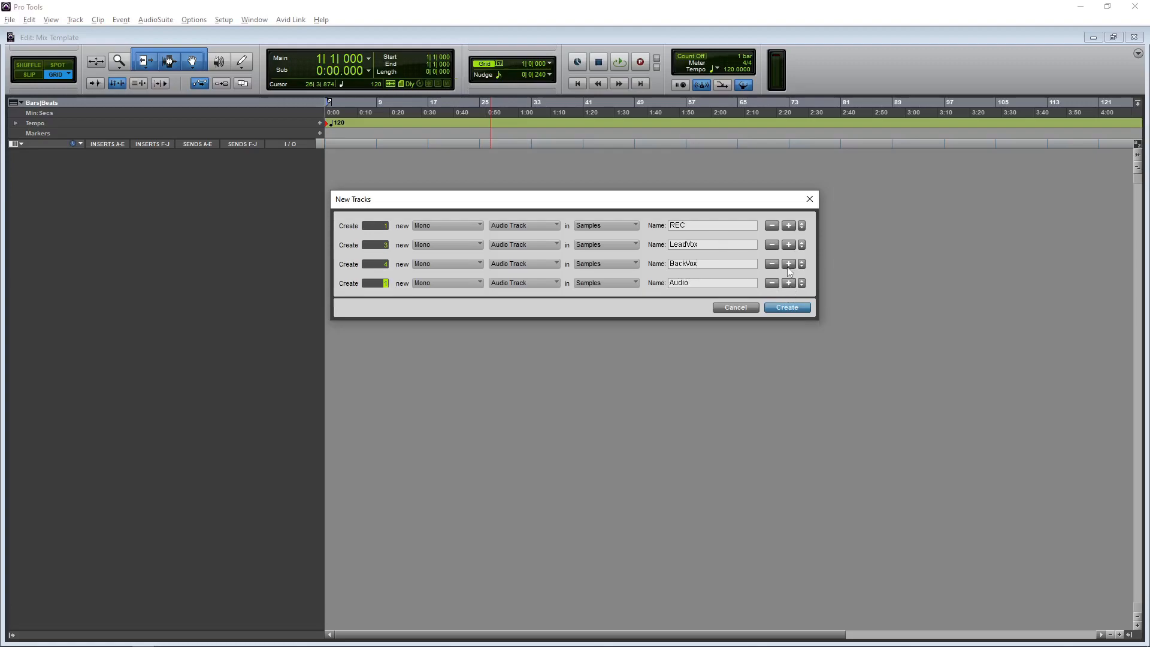
left_click(435, 286)
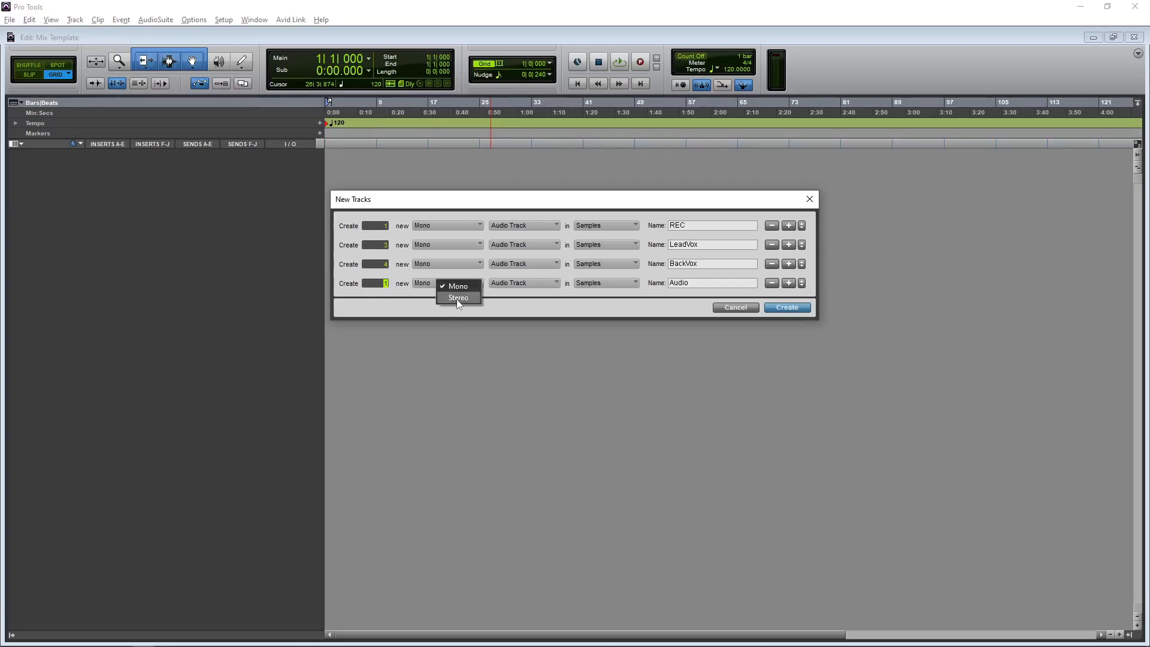
left_click(457, 297)
double_click(689, 281)
type("Beat")
Add an entry for one stereo Master Fader to the new track list
key("ctrl+shift+plus")
key("Tab")
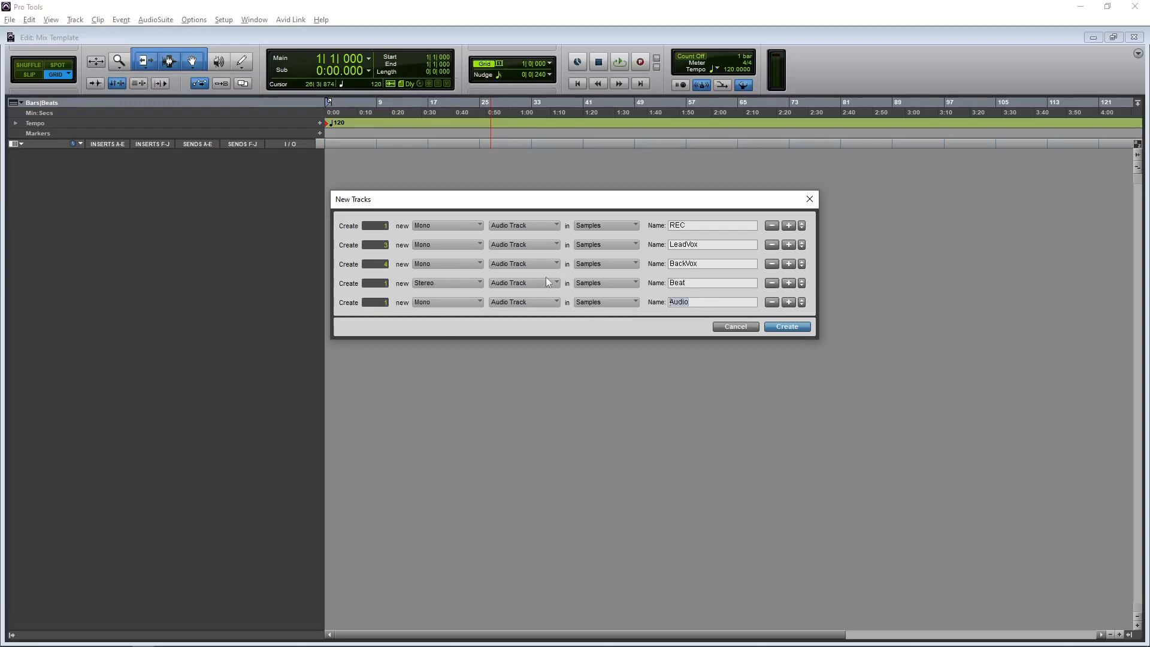
left_click(457, 304)
left_click(474, 321)
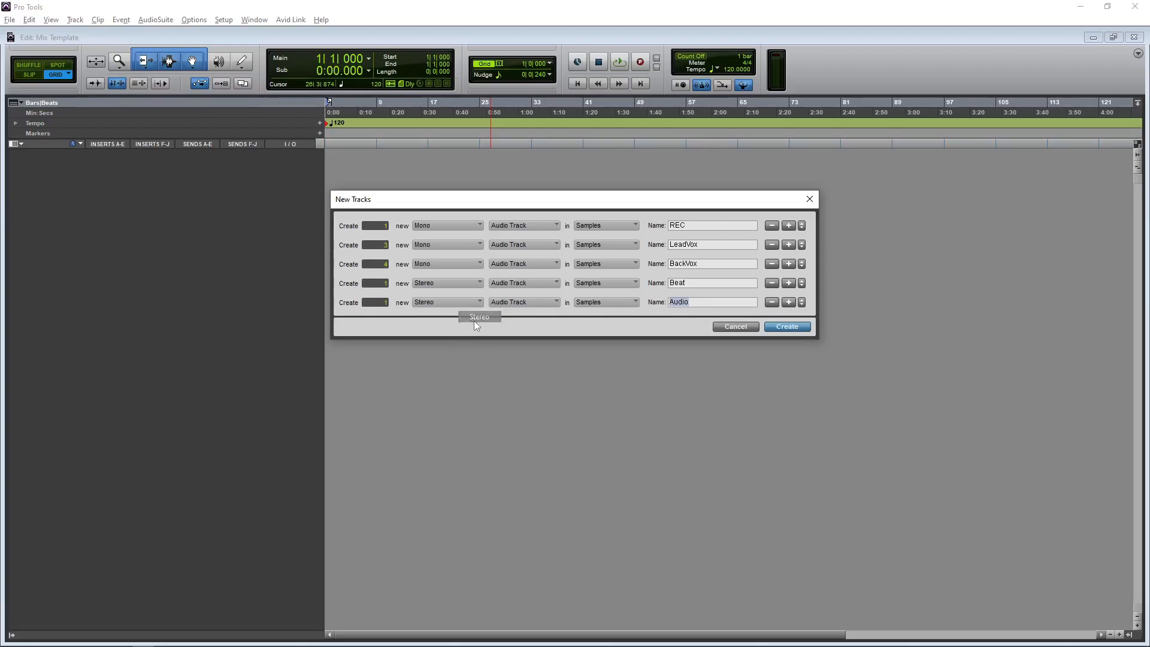
left_click(505, 306)
left_click(526, 327)
Add an entry for one stereo audio track named Ref and create all the listed tracks
left_click(790, 303)
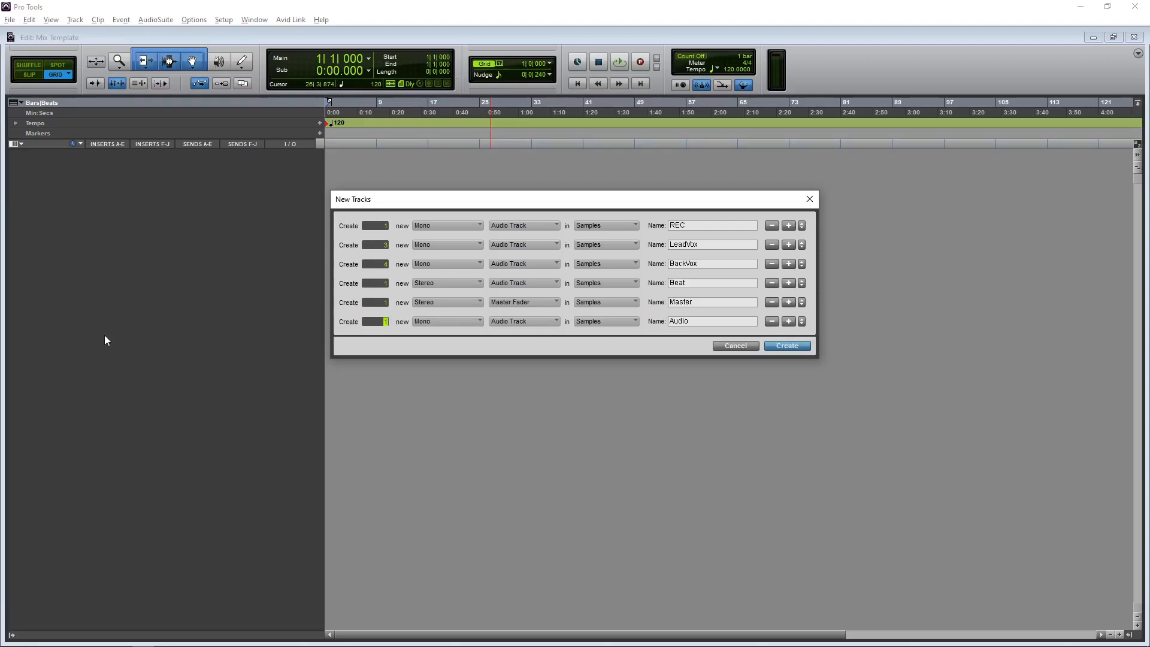
left_click(451, 322)
left_click(454, 337)
left_click_drag(693, 324, 622, 330)
type("Ref")
left_click(785, 346)
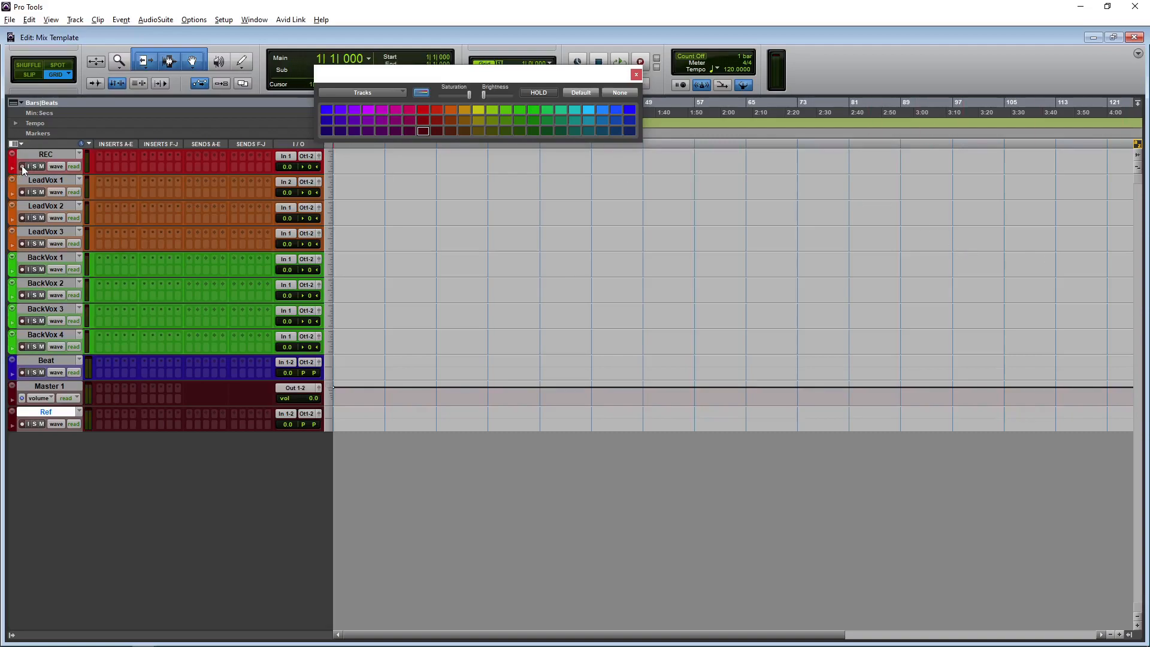
Mute and record-arm the REC track, and move the color palette to the empty area below the tracks
left_click(41, 166)
left_click(23, 167)
left_click_drag(478, 76, 911, 449)
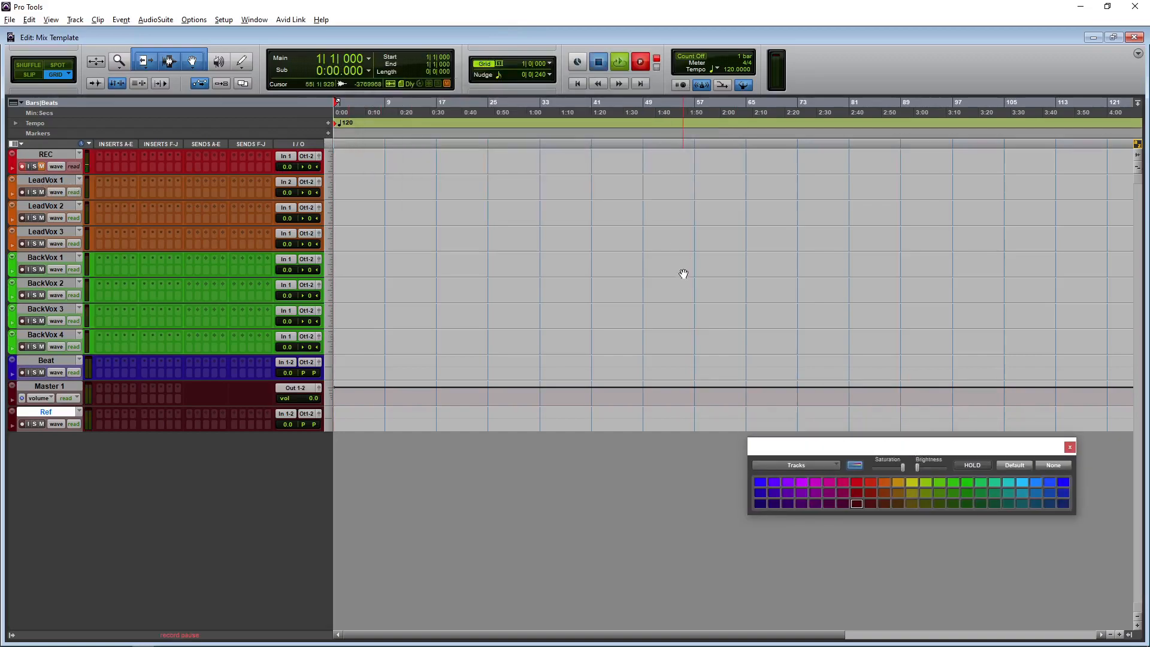
Record a clip of about four and a half bars on the REC track, enlarging all track heights meanwhile, and select it
key("space")
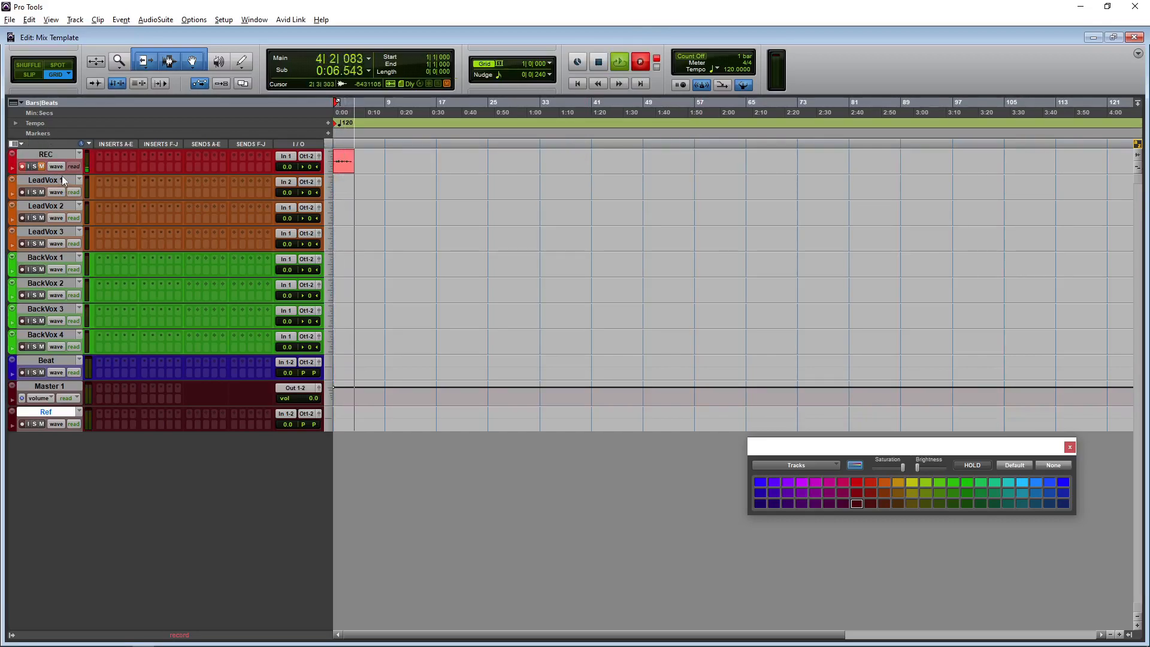
left_click_drag(62, 175, 65, 207)
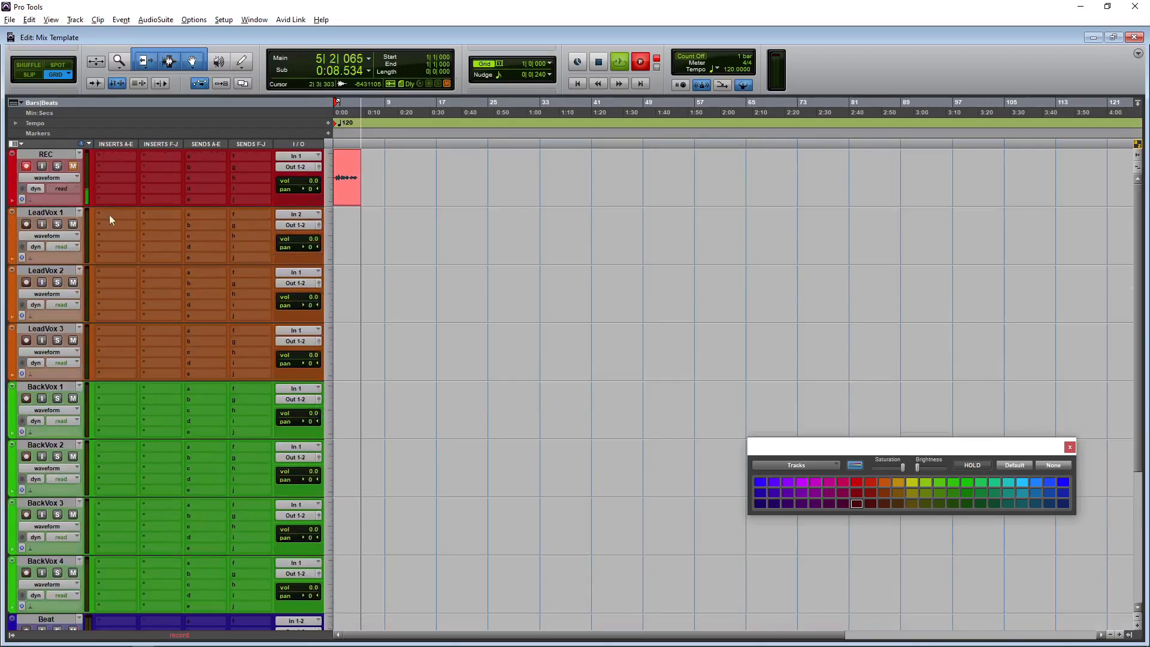
key("space")
left_click(341, 196)
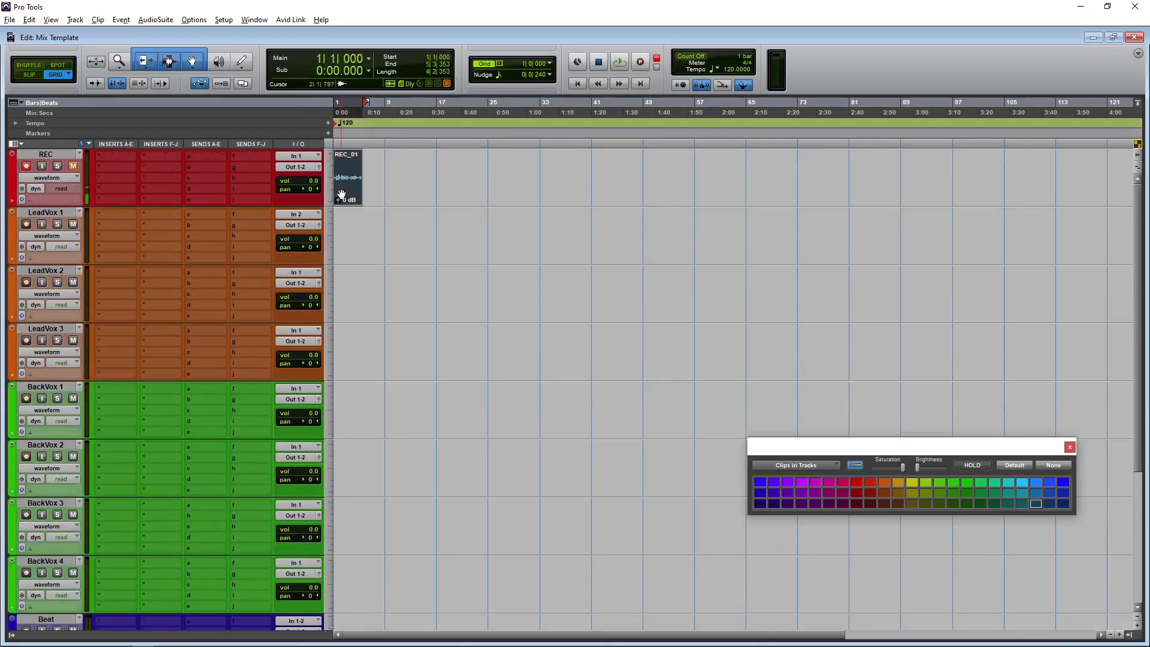
Move the recorded clip from the REC track straight down onto LeadVox 1, and mute the LeadVox tracks
left_click_drag(341, 195, 341, 254)
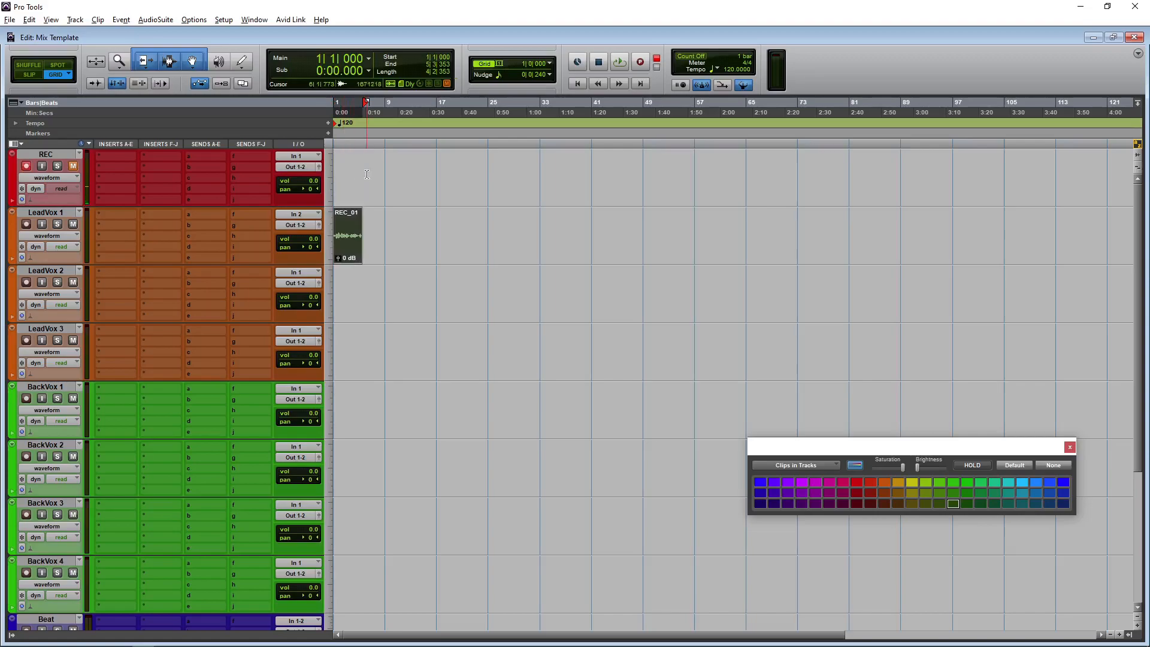
left_click(353, 137)
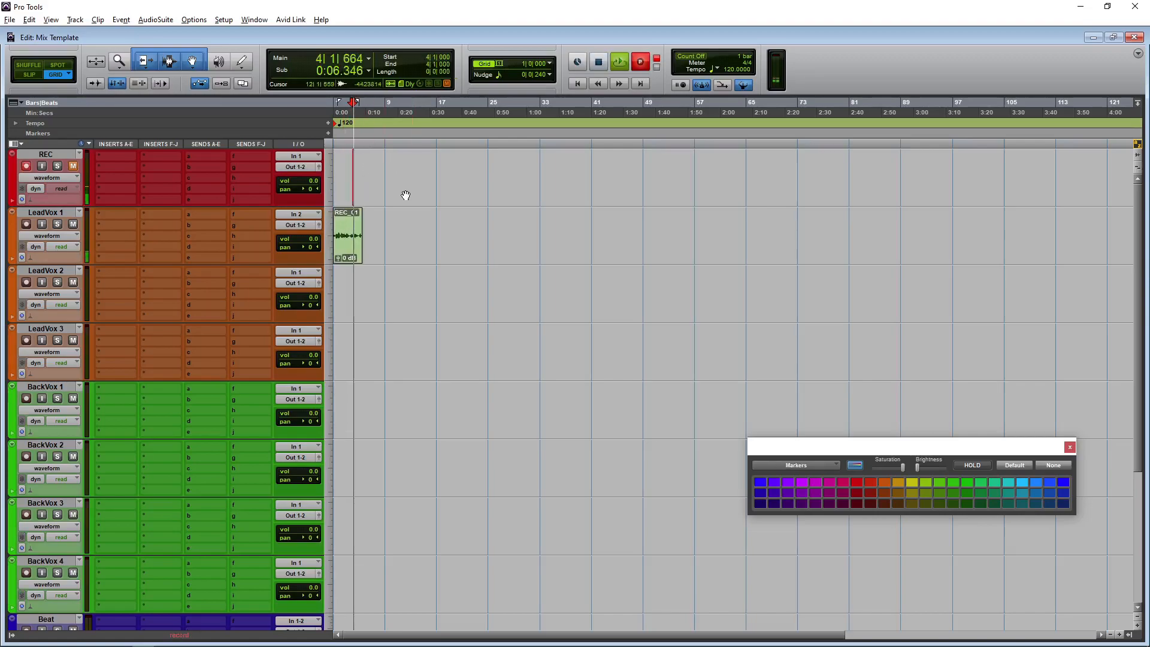
left_click(73, 282)
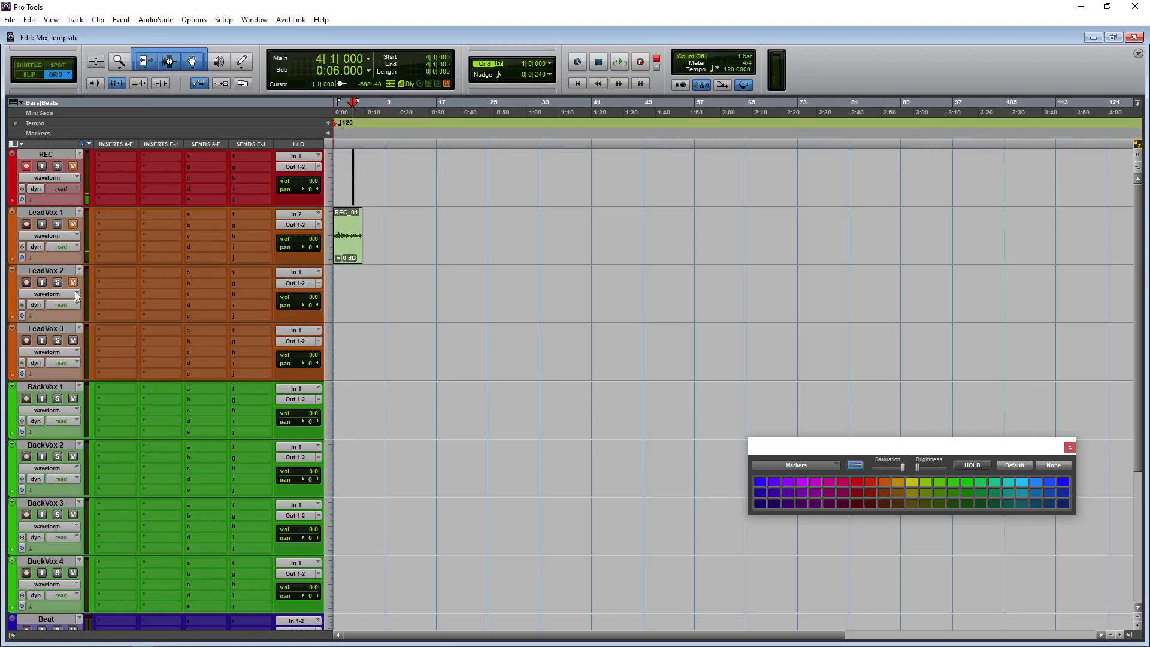
Record a short clip on the REC track starting at bar 4 and move it to LeadVox 2 at the same position
left_click(348, 197)
key("ctrl+space")
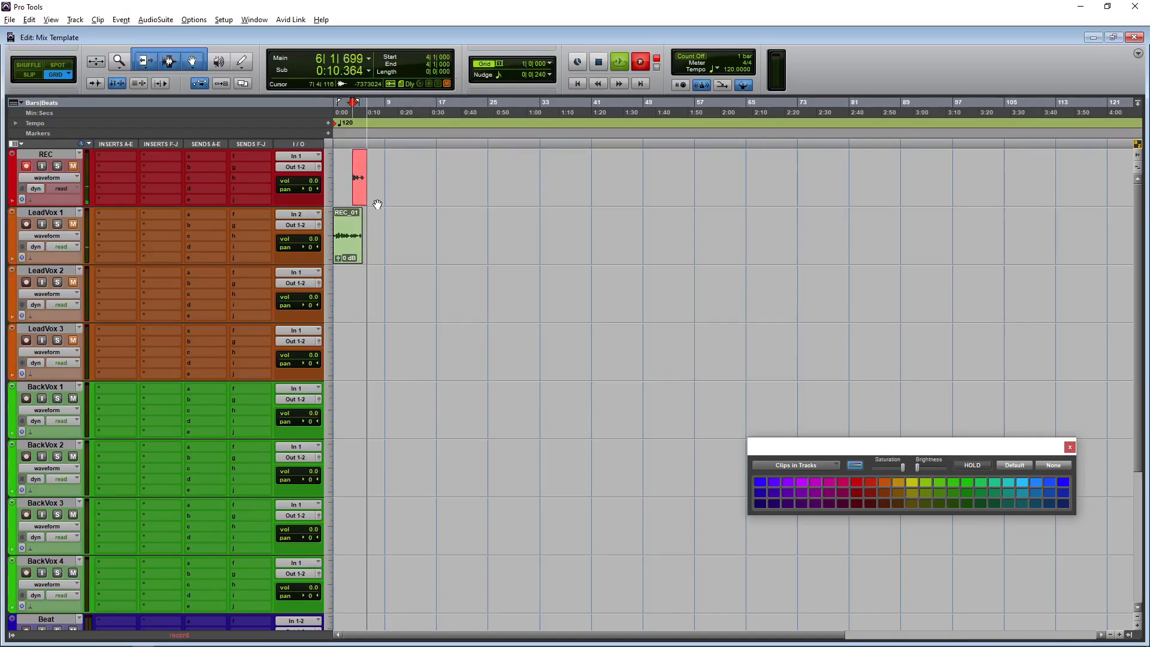
key("space")
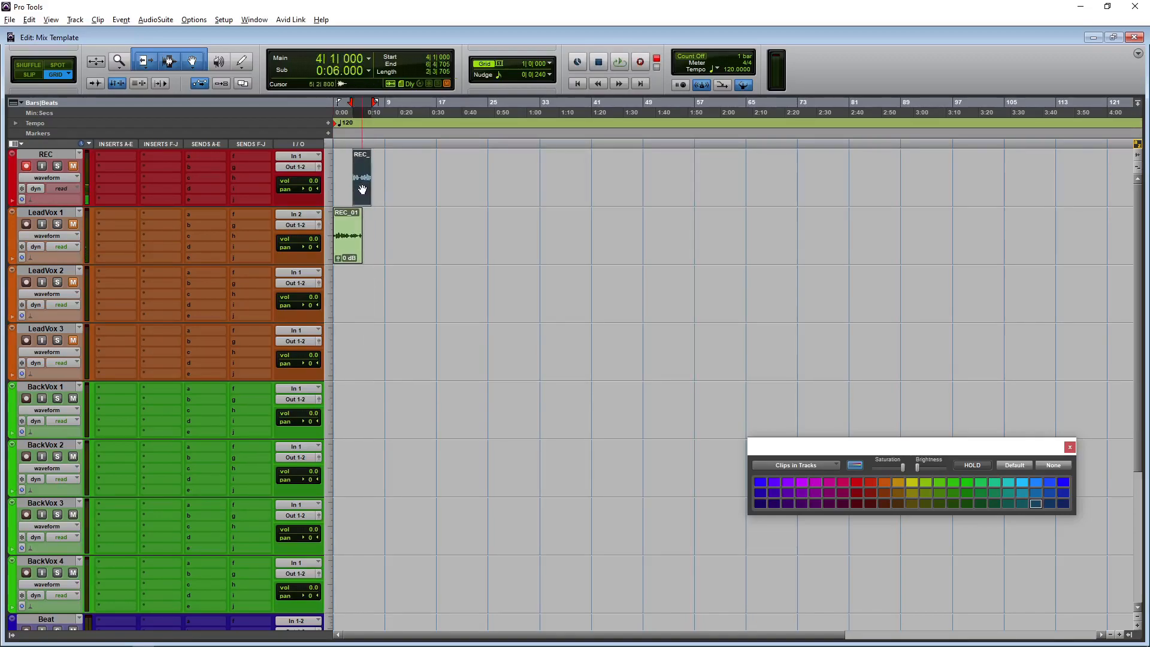
key("ctrl+x")
key("semicolon")
key("semicolon")
key("ctrl+v")
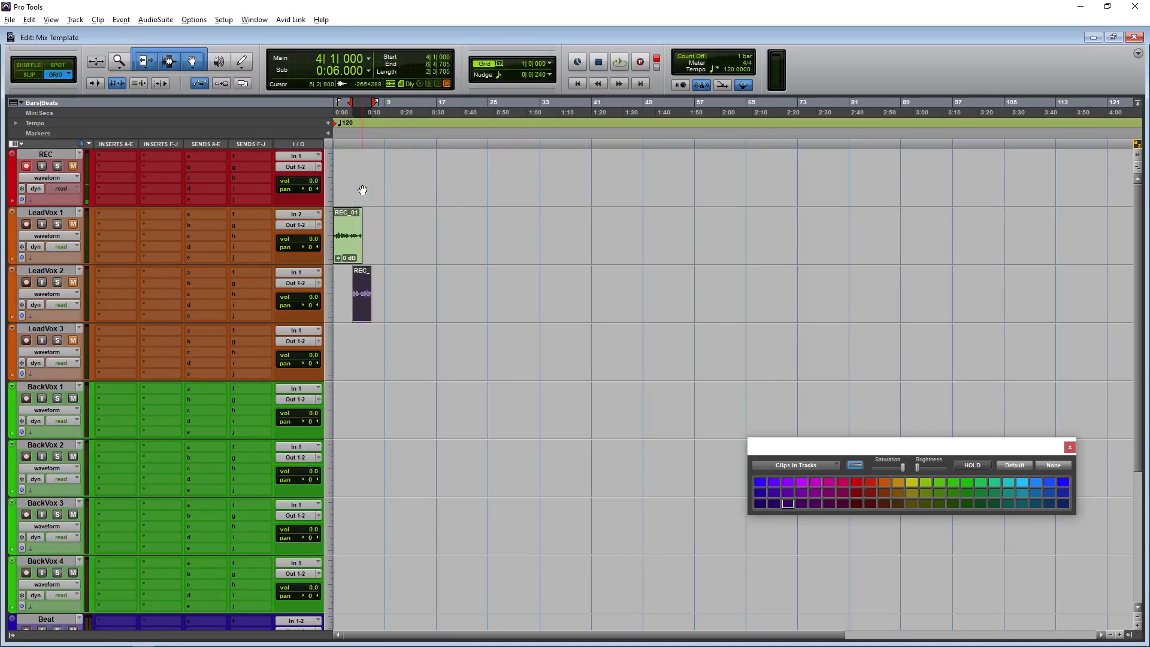
Record a short clip on the REC track from bar 6 and move it to LeadVox 1 at the same position
left_click(367, 157)
key("ctrl+space")
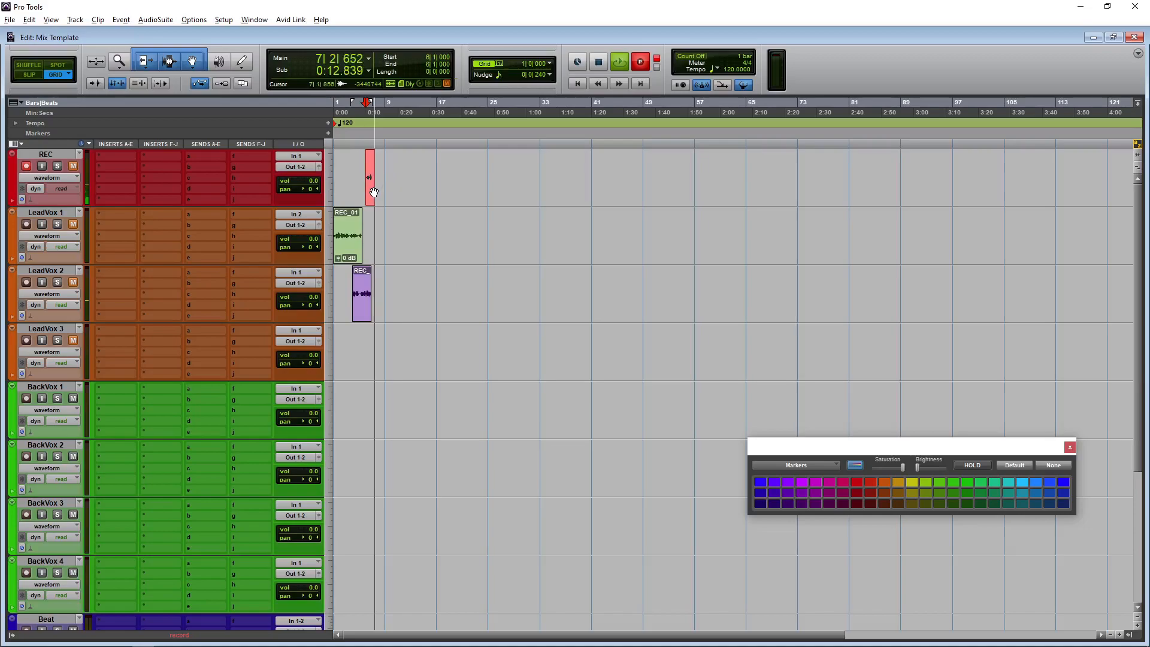
key("space")
key("ctrl+z")
key("semicolon")
key("semicolon")
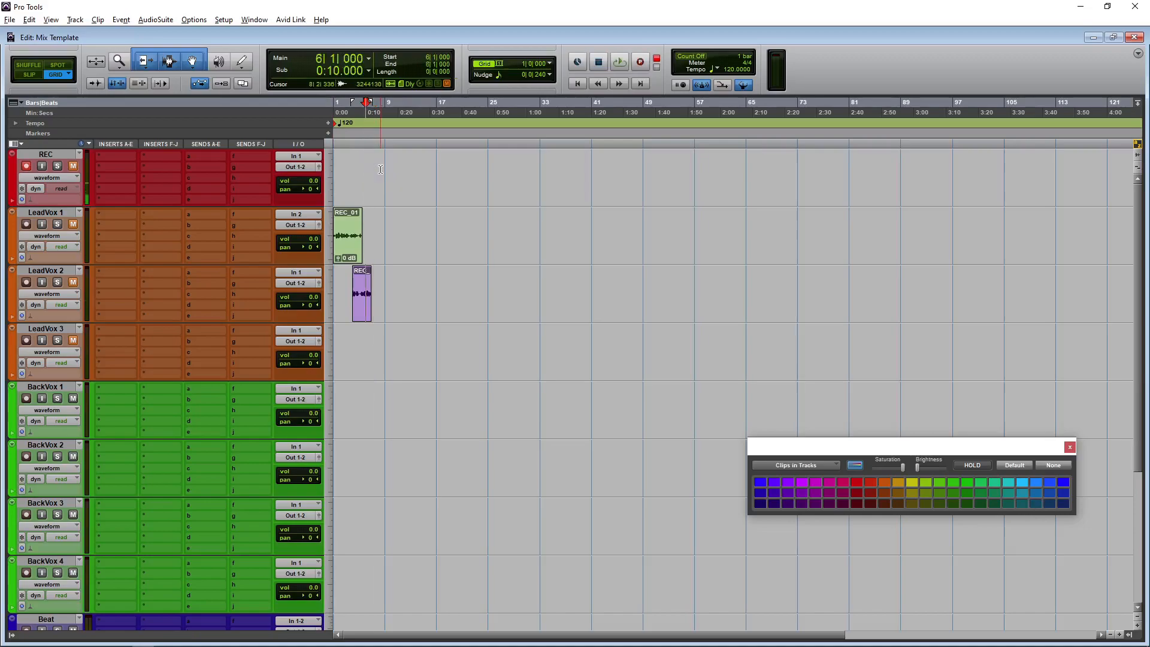
key("p")
key("ctrl+v")
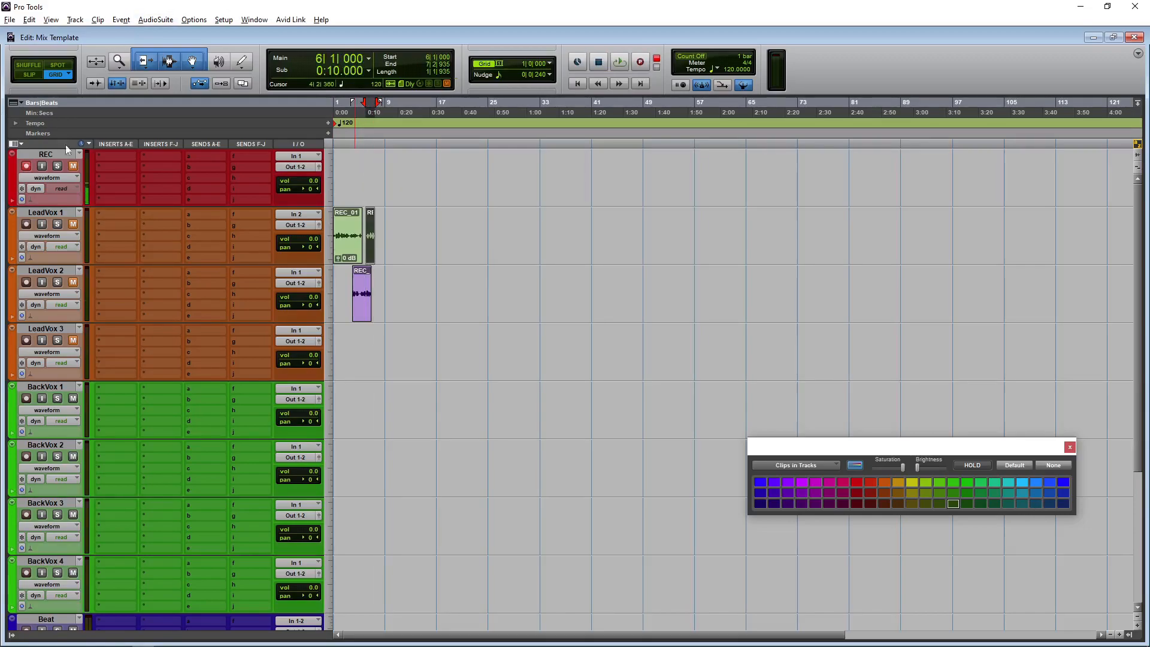
Try record-arming LeadVox 1 and LeadVox 2, and disarm them together with the REC track
left_click(26, 224)
left_click(25, 282)
left_click(25, 283)
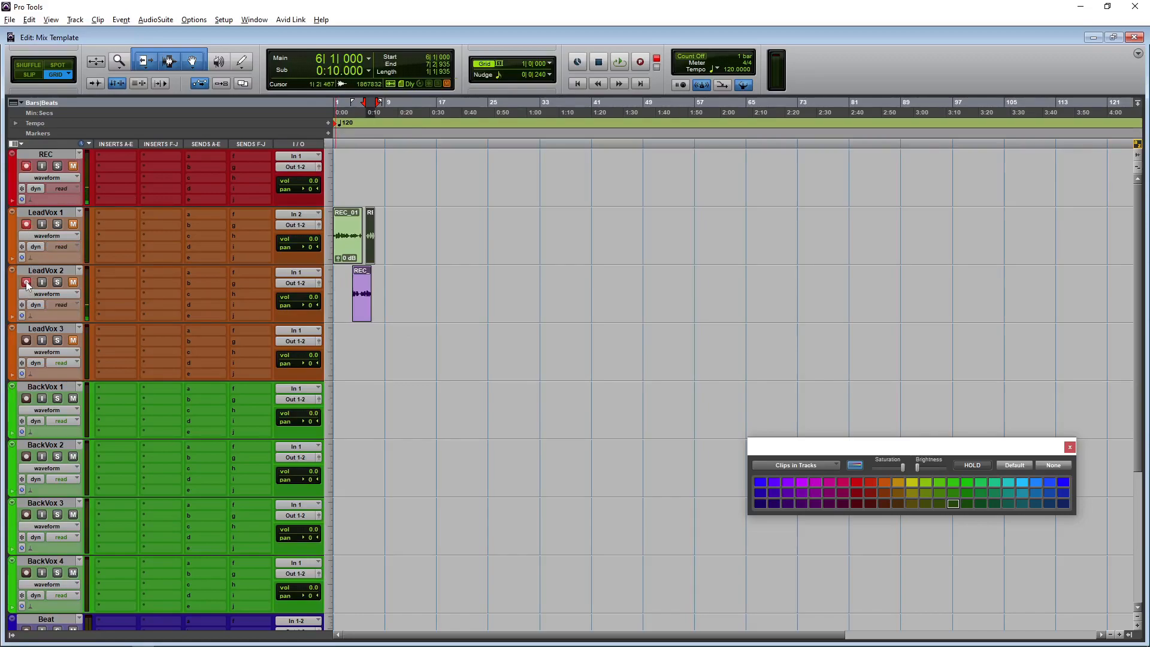
left_click(26, 224)
left_click(26, 168)
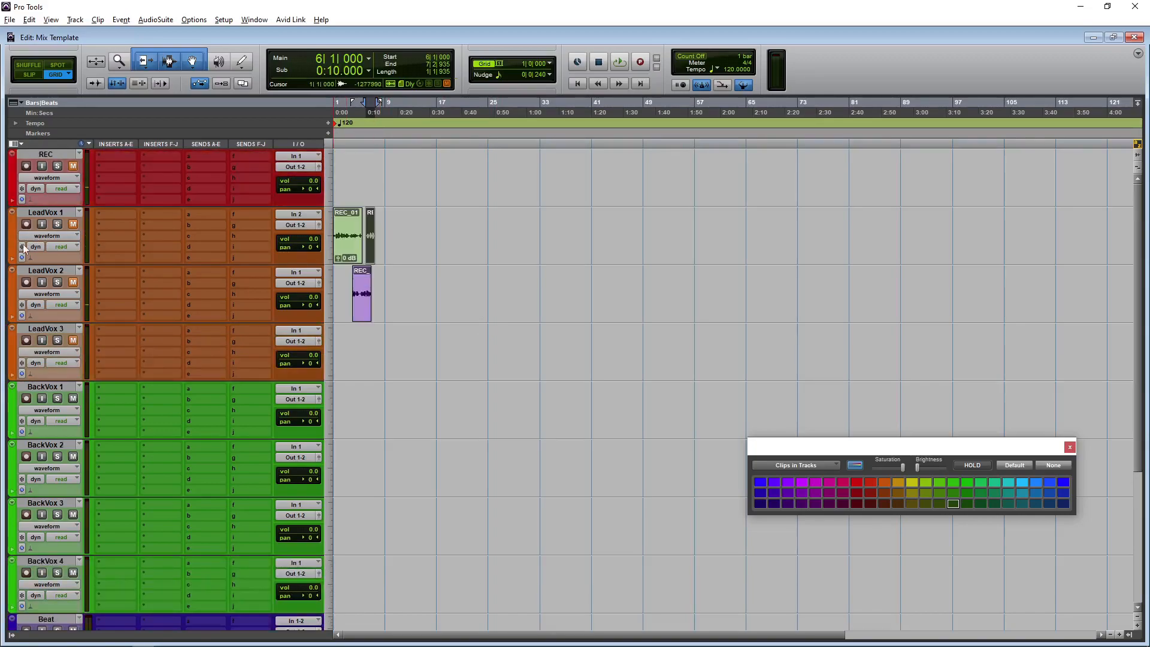
scroll(48, 270, "down", 4)
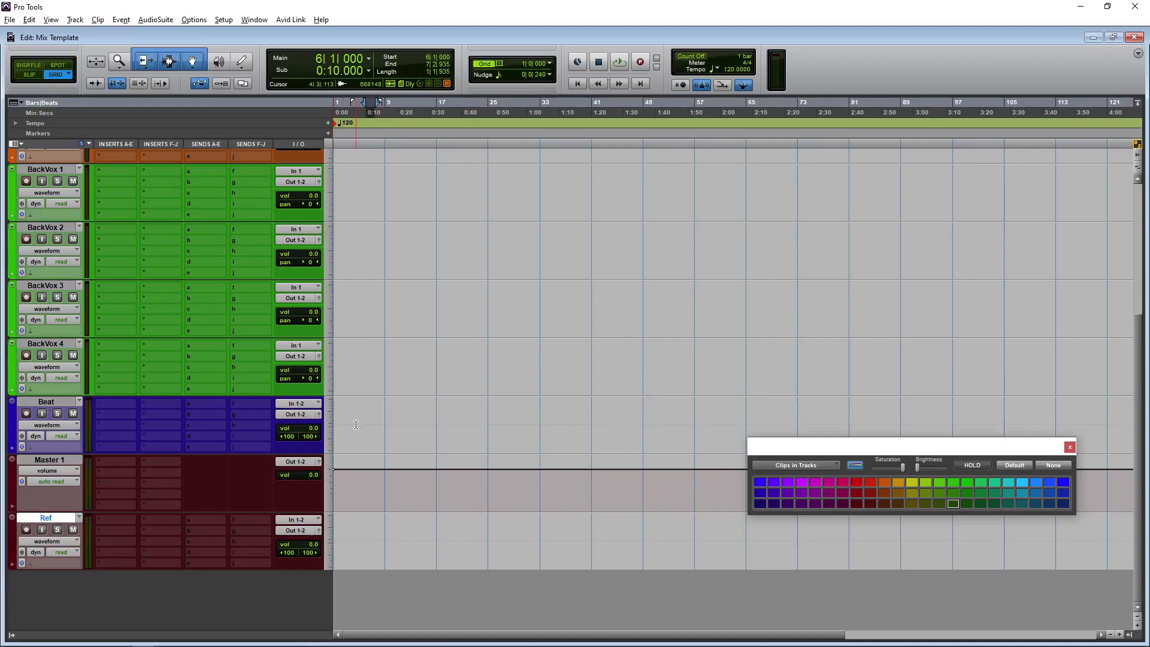
scroll(185, 244, "up", 2)
scroll(192, 372, "down", 2)
scroll(254, 468, "up", 1)
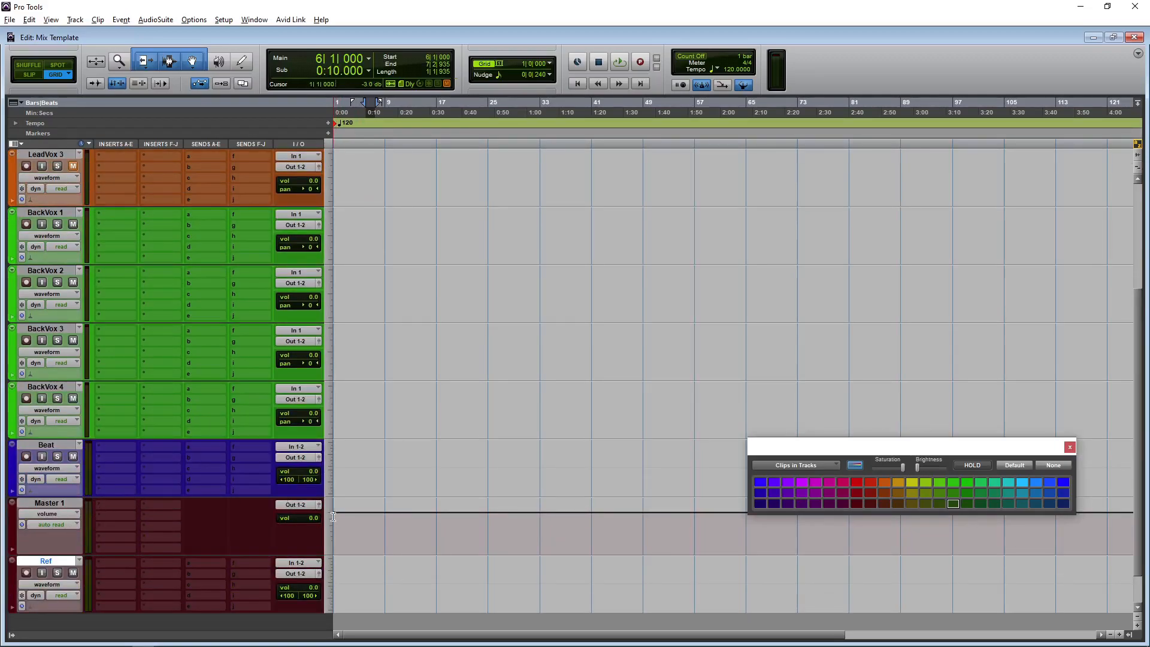
scroll(290, 486, "up", 2)
scroll(294, 443, "up", 1)
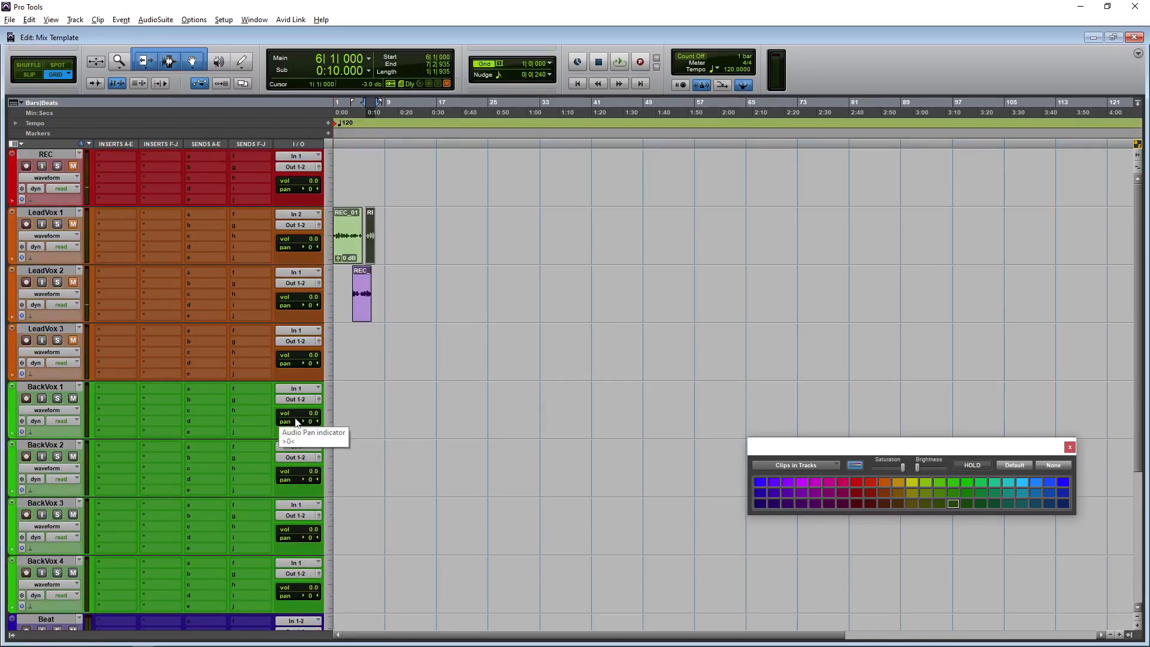
In the Mix window, add a mono EQ3 7-Band to REC's first insert, with the high-pass filter at 86.8 Hz and 18 dB/oct
key("ctrl+equal")
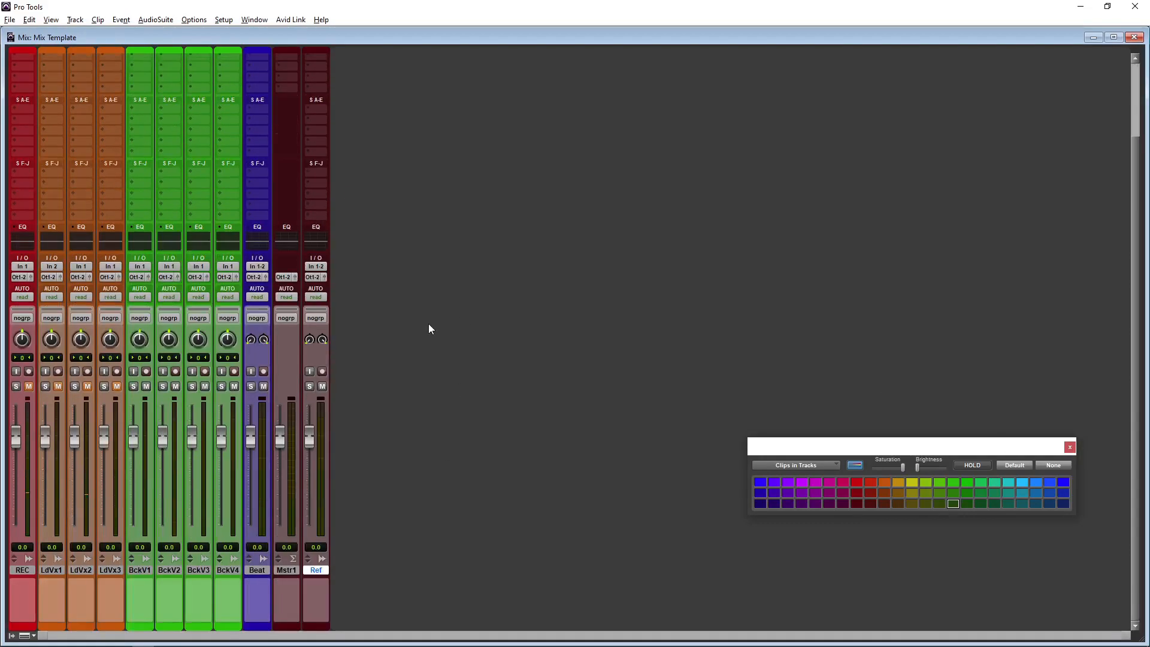
scroll(122, 192, "up", 3)
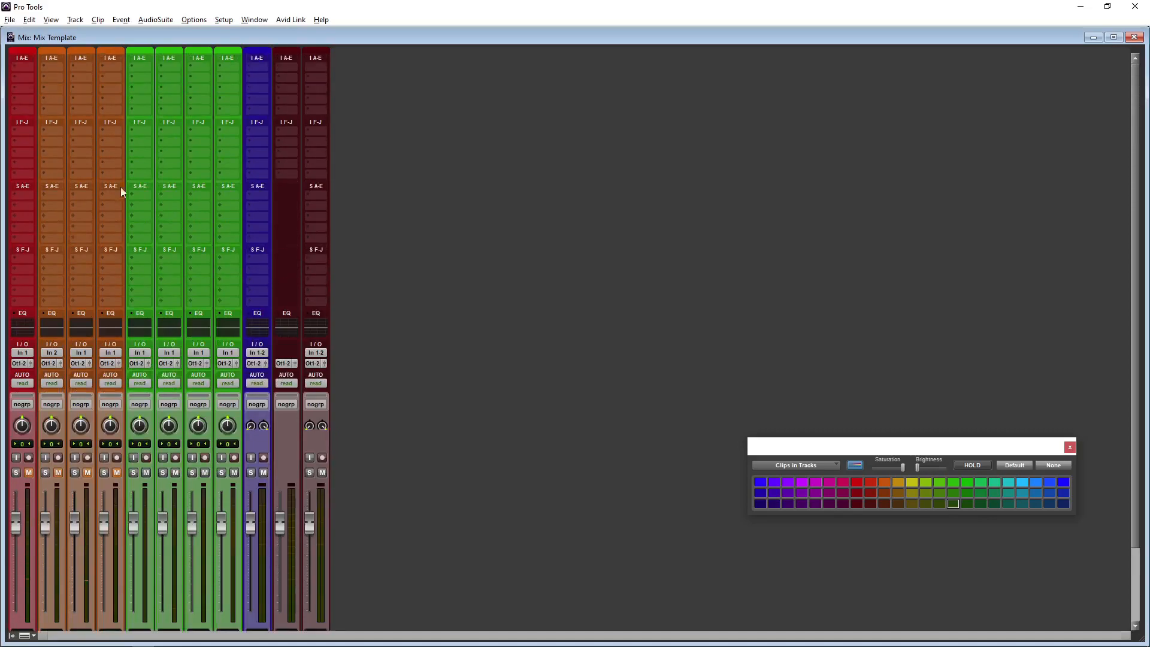
left_click(13, 70)
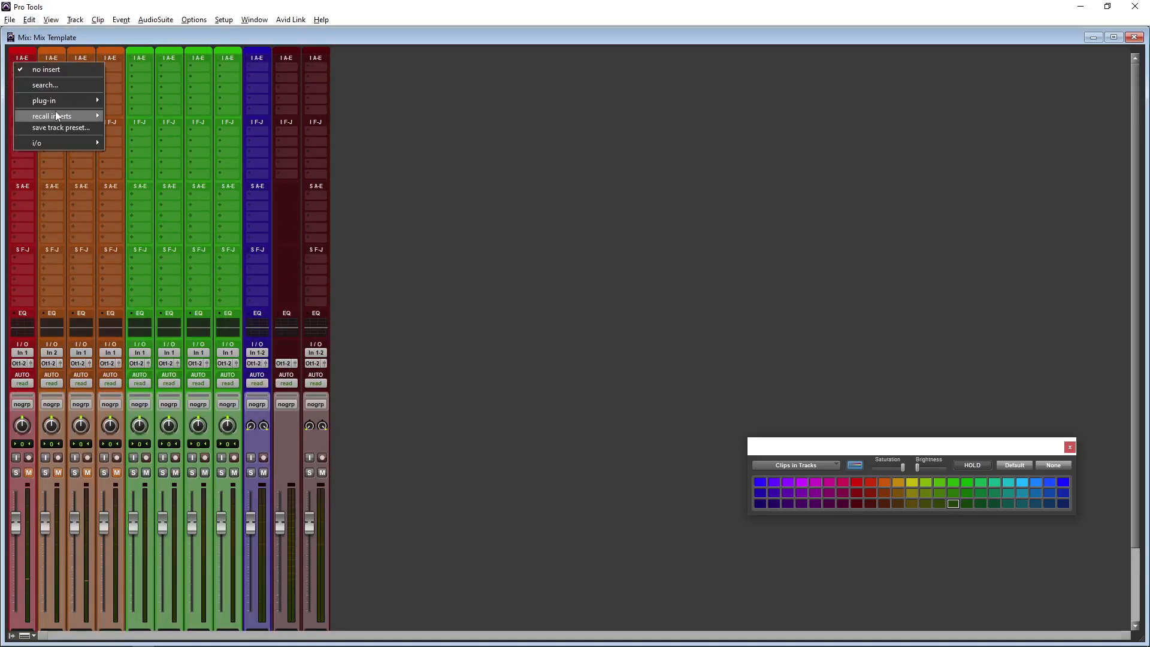
mouse_move(64, 99)
mouse_move(118, 99)
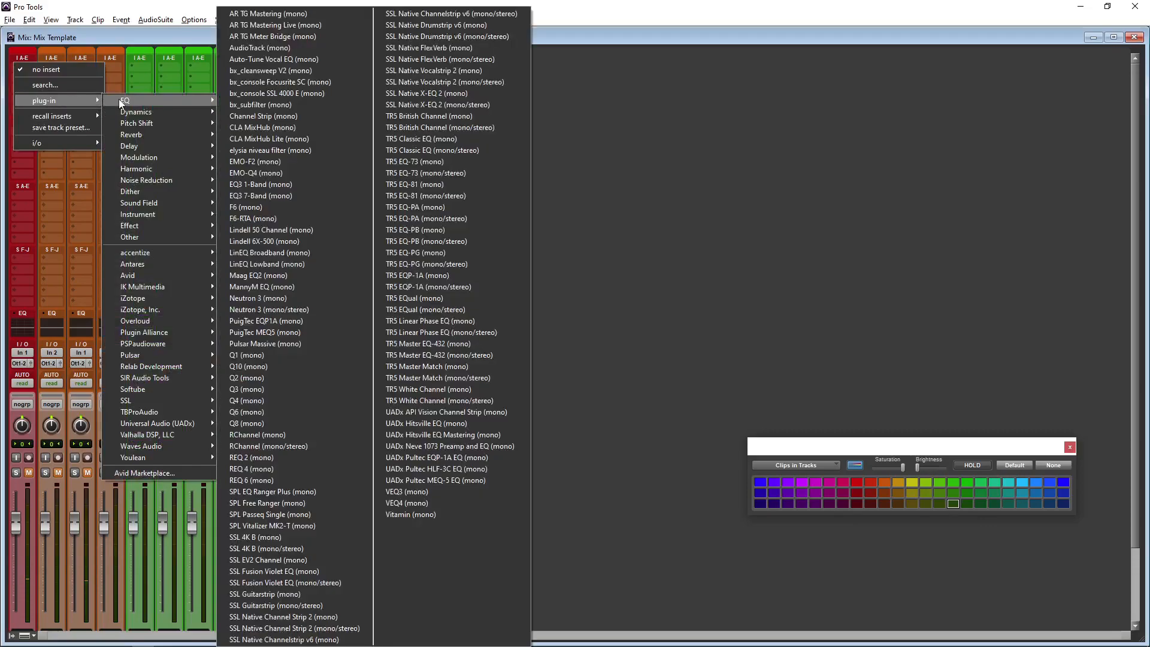
left_click(283, 195)
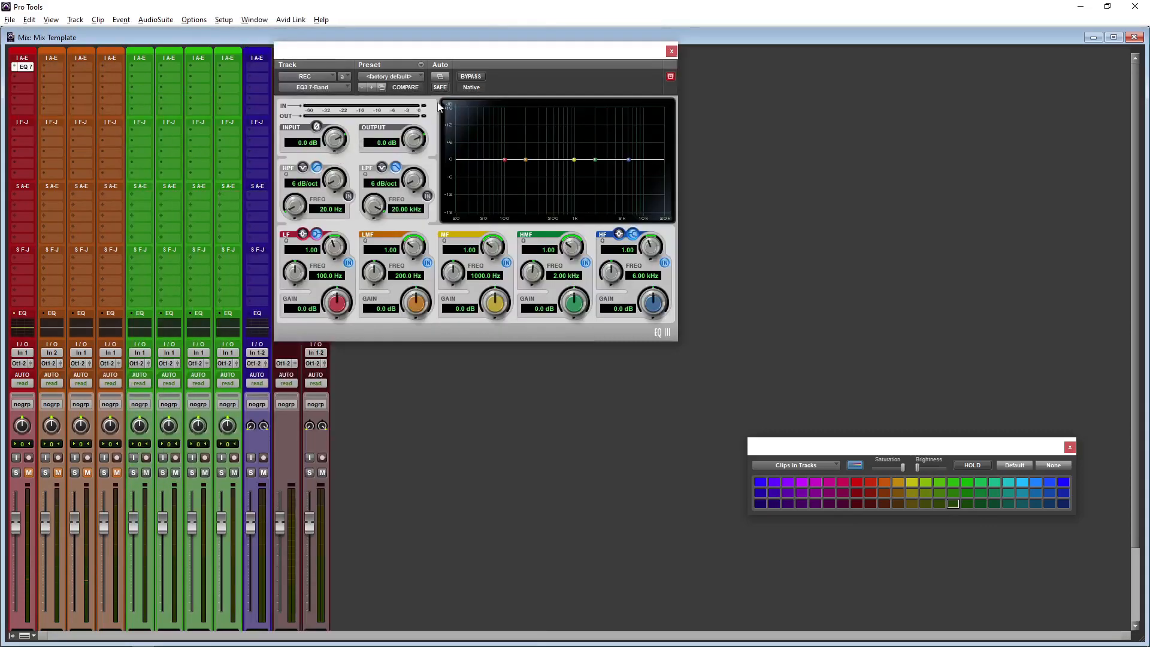
left_click(348, 197)
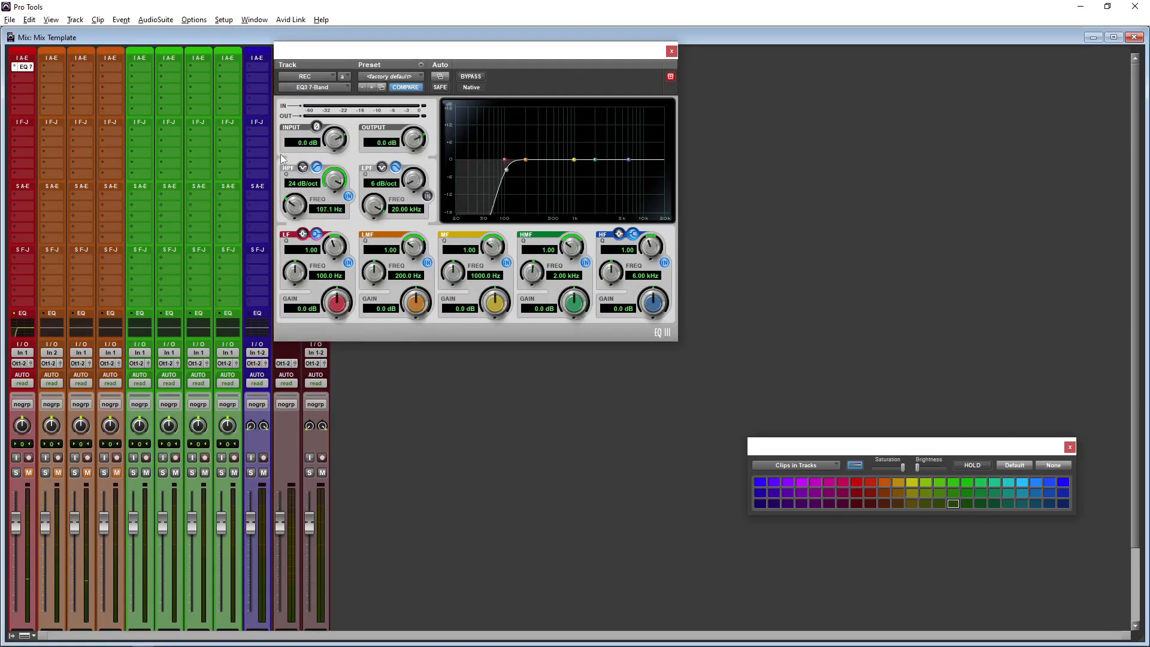
left_click_drag(331, 208, 283, 212)
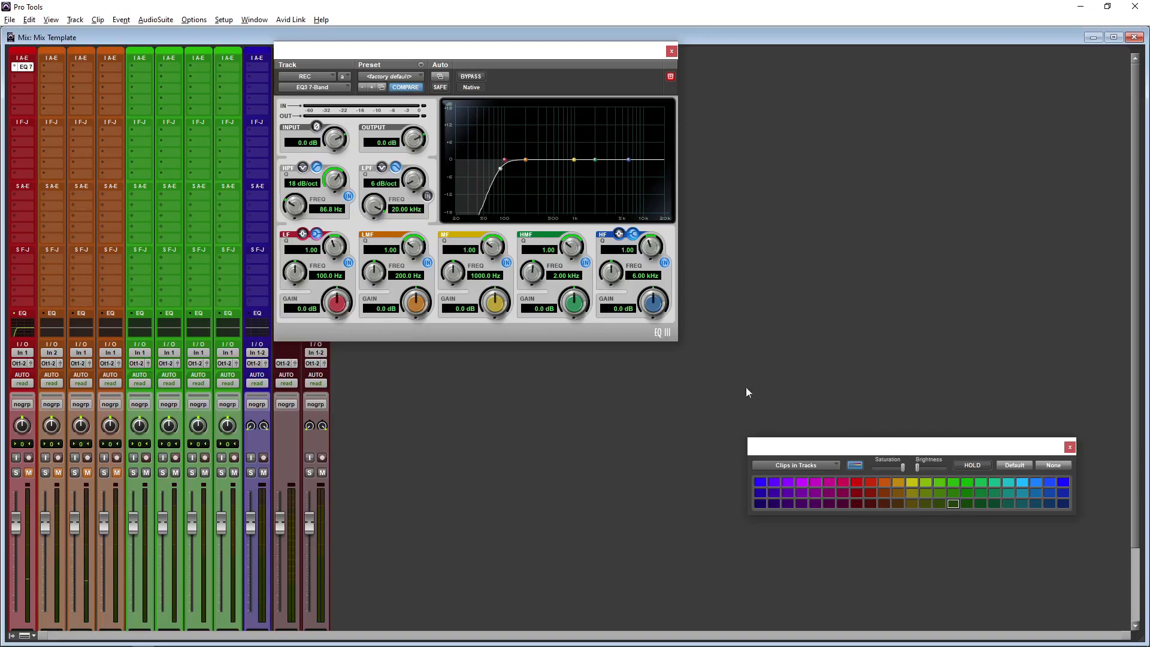
Boost the EQ's HF band by about 2 dB at 8 kHz and close the EQ window
mouse_move(658, 299)
left_mouse_down()
mouse_move(655, 270)
mouse_move(657, 304)
left_mouse_up()
left_click(639, 277)
type("80 ")
type("k")
key("Return")
left_click(642, 278)
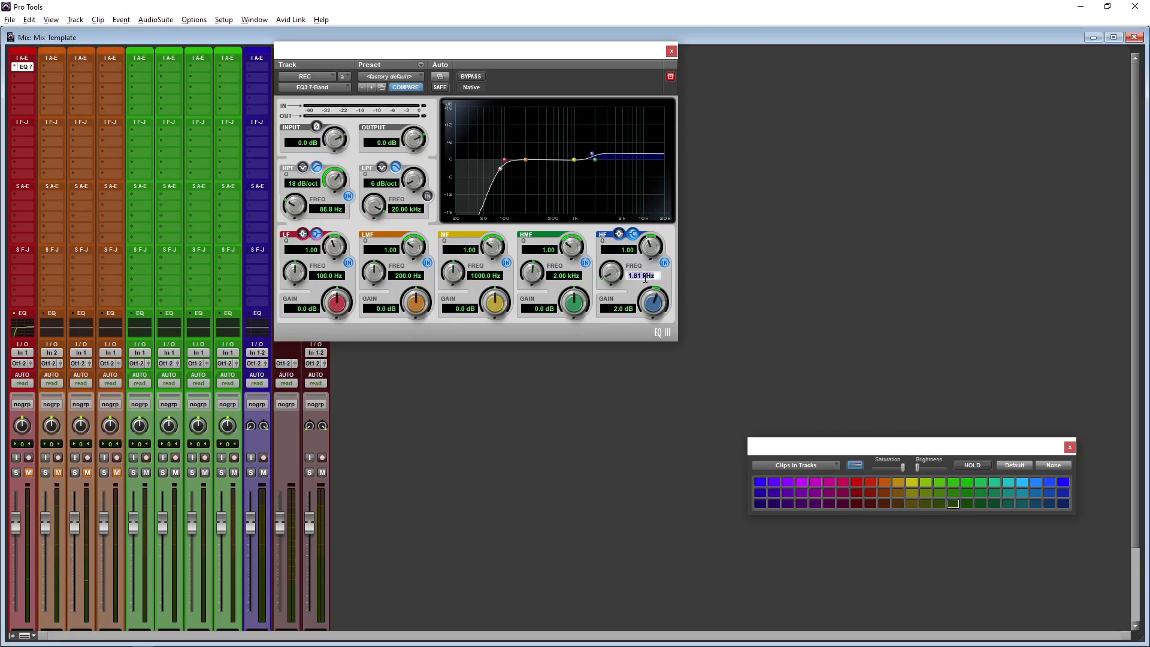
type("8kh")
key("Return")
left_click_drag(604, 271, 621, 237)
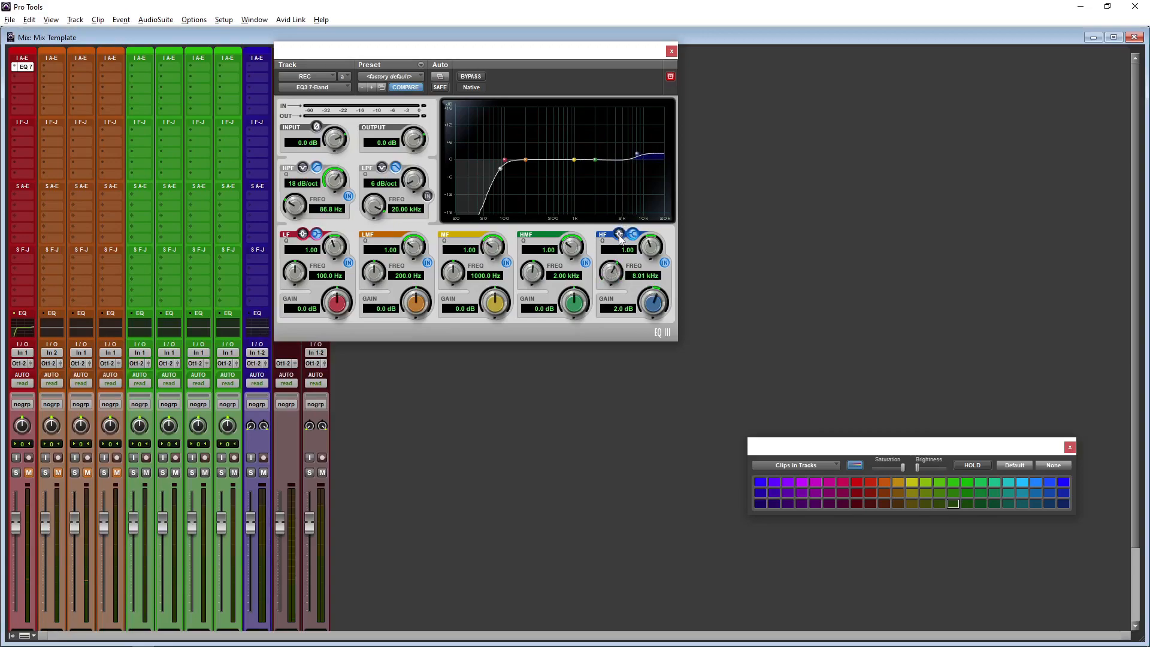
left_click_drag(662, 309, 659, 301)
left_click(672, 51)
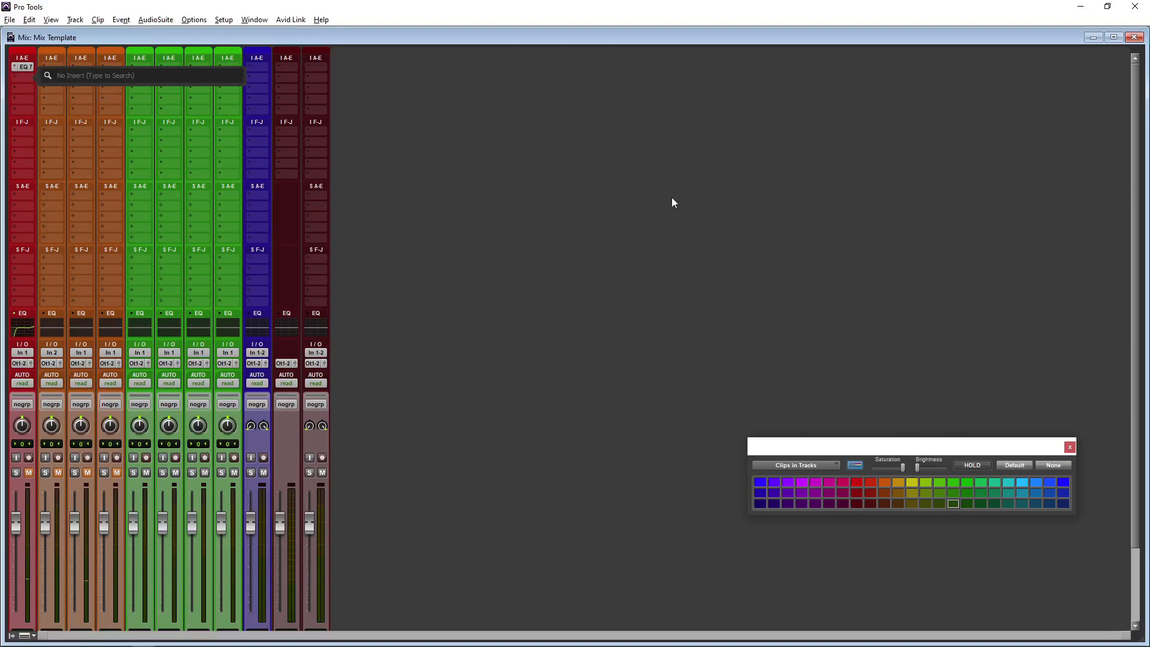
Add a mono Dyn3 Compressor/Limiter below REC's EQ with a -20.1 dB threshold and 15.3 dB knee, and record-arm the track
type("compr")
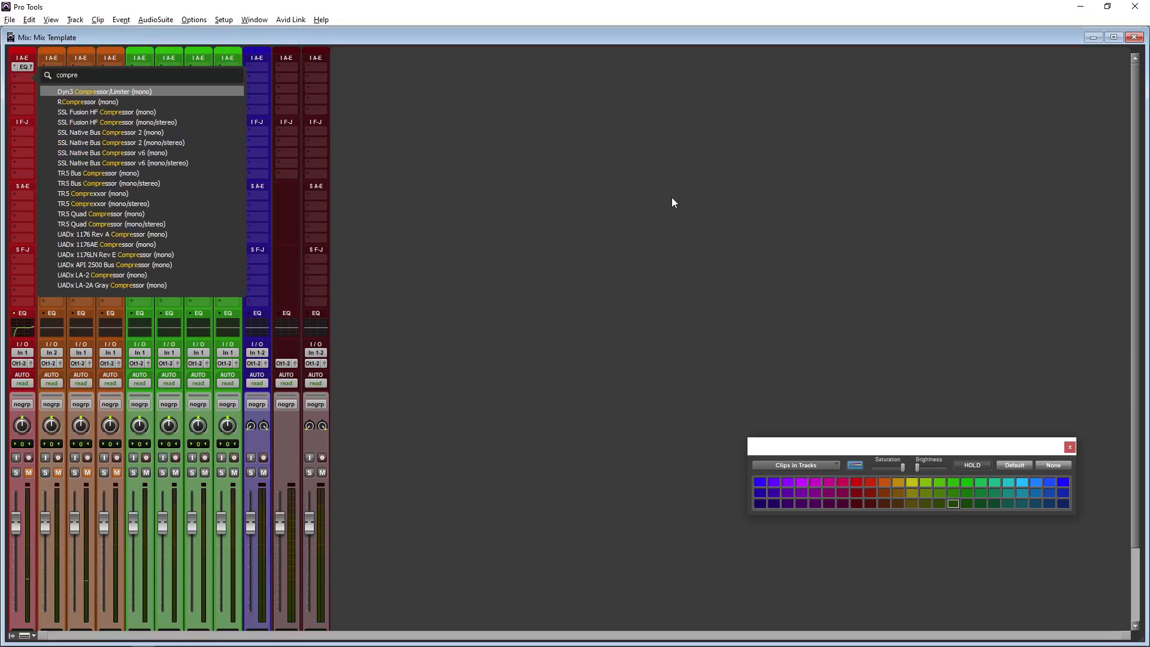
type("e")
left_click(219, 92)
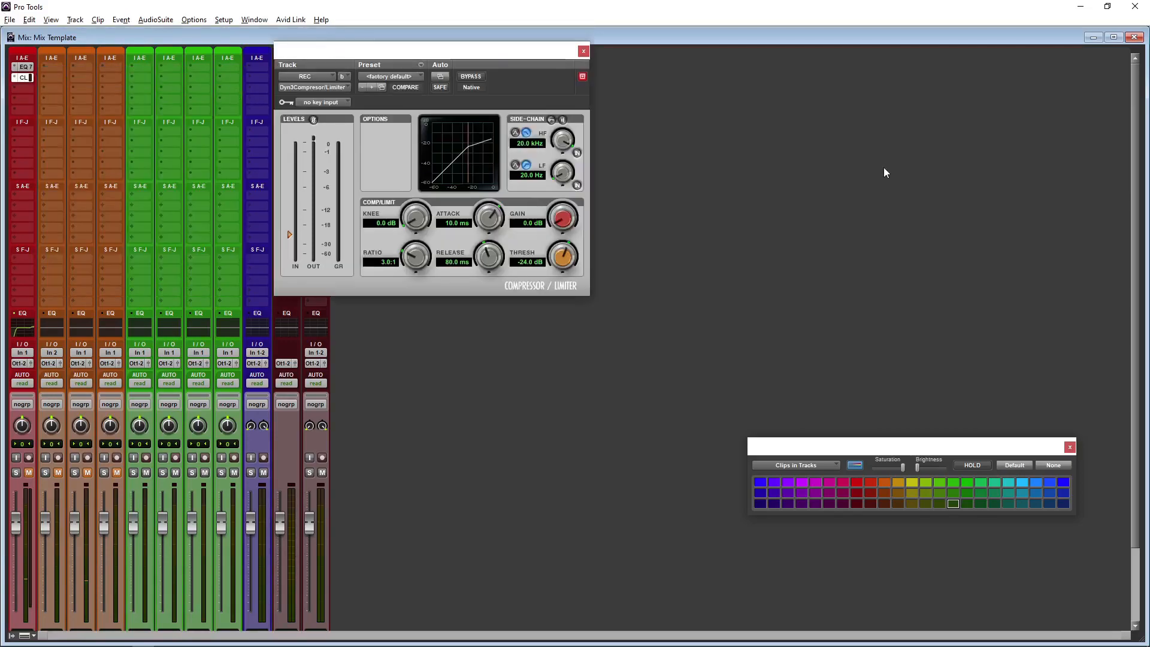
left_click_drag(559, 260, 559, 252)
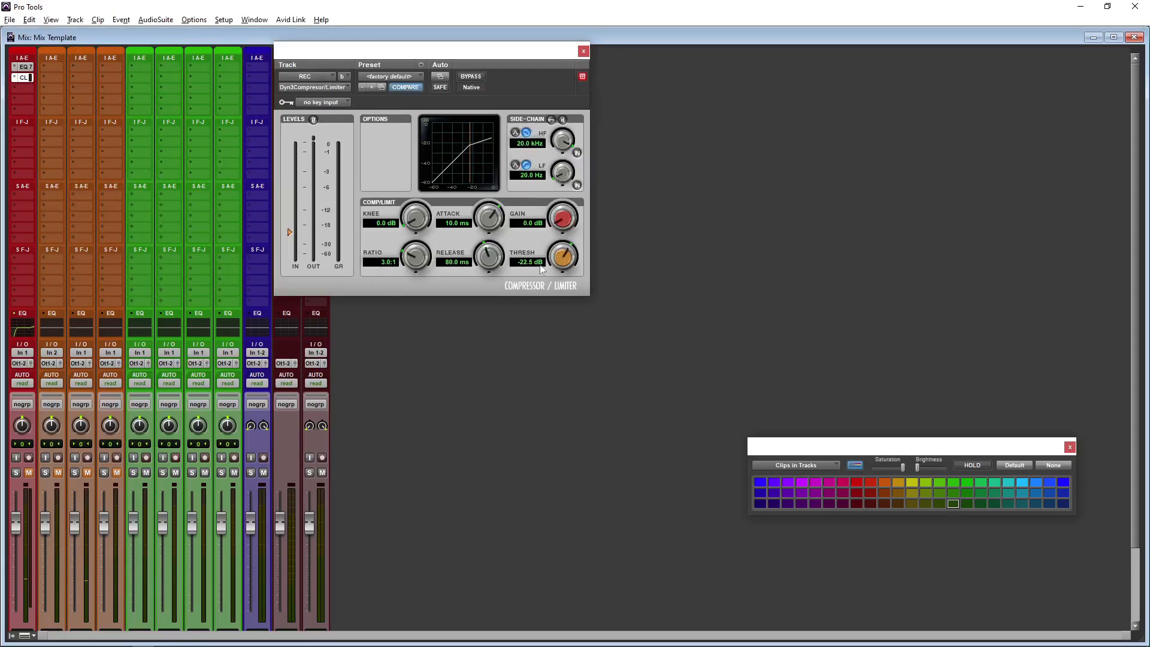
left_click(29, 458)
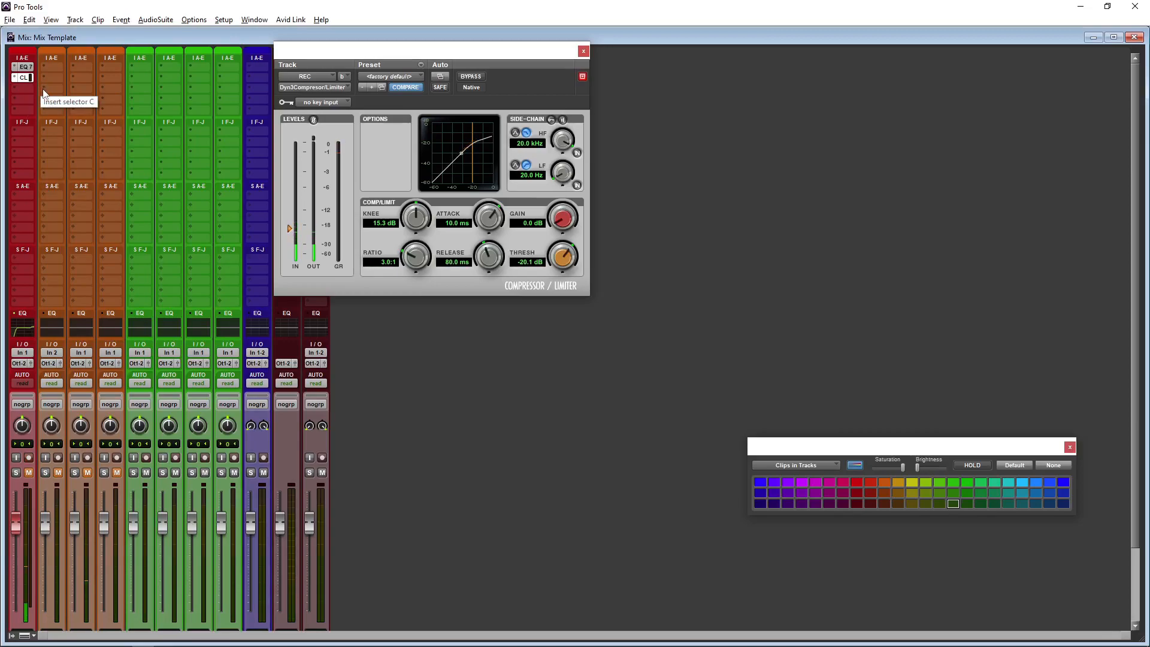
Copy the EQ and compressor inserts from the REC track to LeadVox 1, LeadVox 2 and LeadVox 3
key("ctrl+equal")
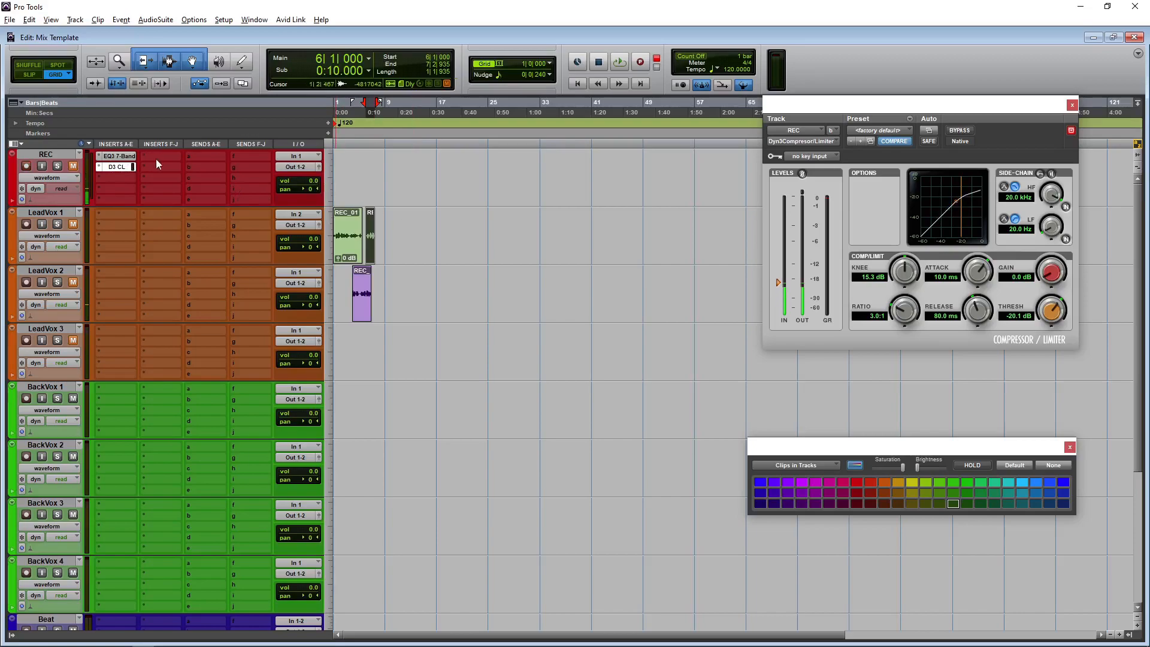
key("ctrl+equal")
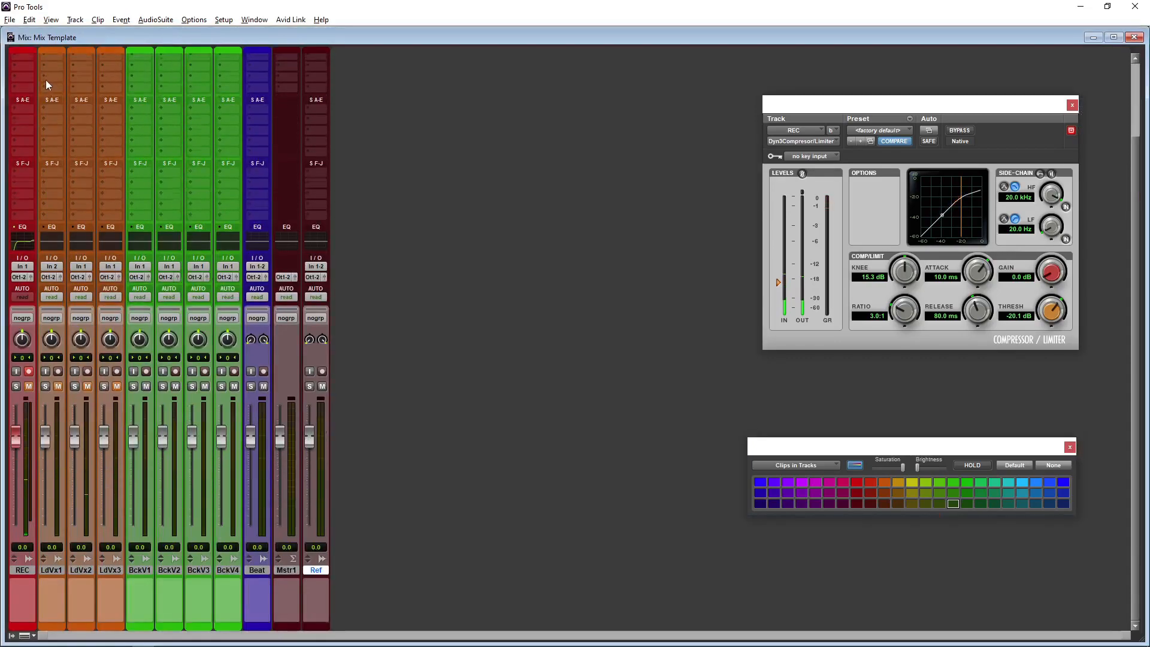
left_click_drag(24, 67, 110, 69)
left_click_drag(21, 79, 54, 78)
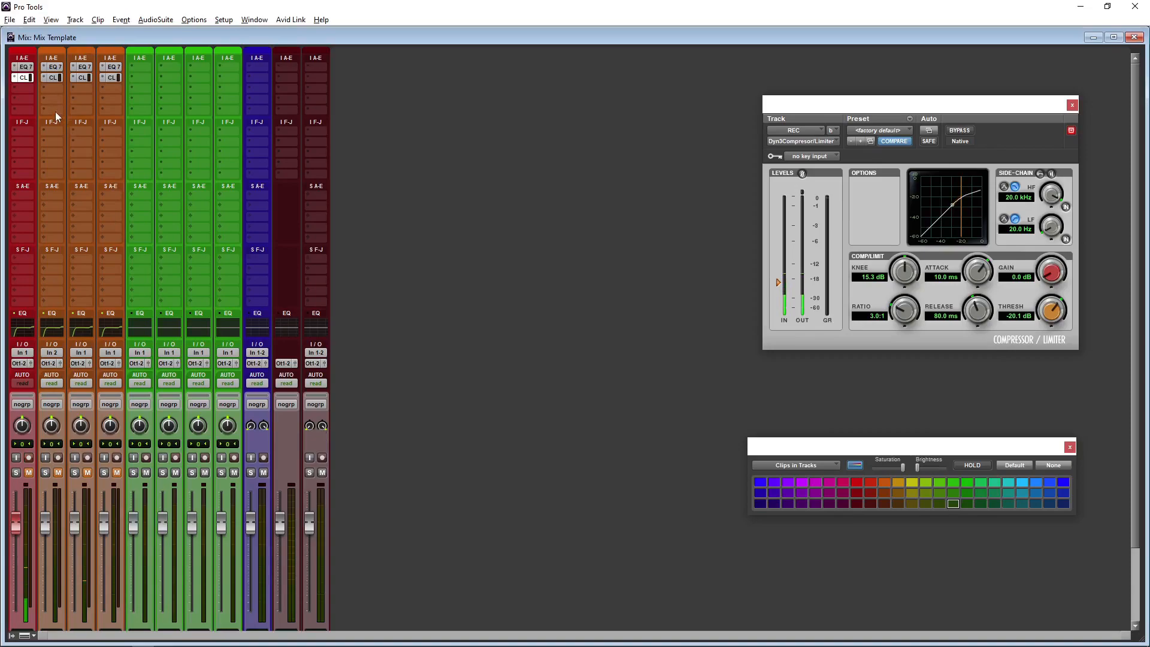
Remove the copied EQ and compressor inserts from all three LeadVox tracks
left_click(48, 66)
left_click(75, 68)
left_click(45, 77)
left_click(68, 81)
left_click(75, 78)
left_click(85, 79)
left_click(76, 67)
left_click(96, 73)
left_click(112, 67)
left_click(116, 67)
left_click(112, 80)
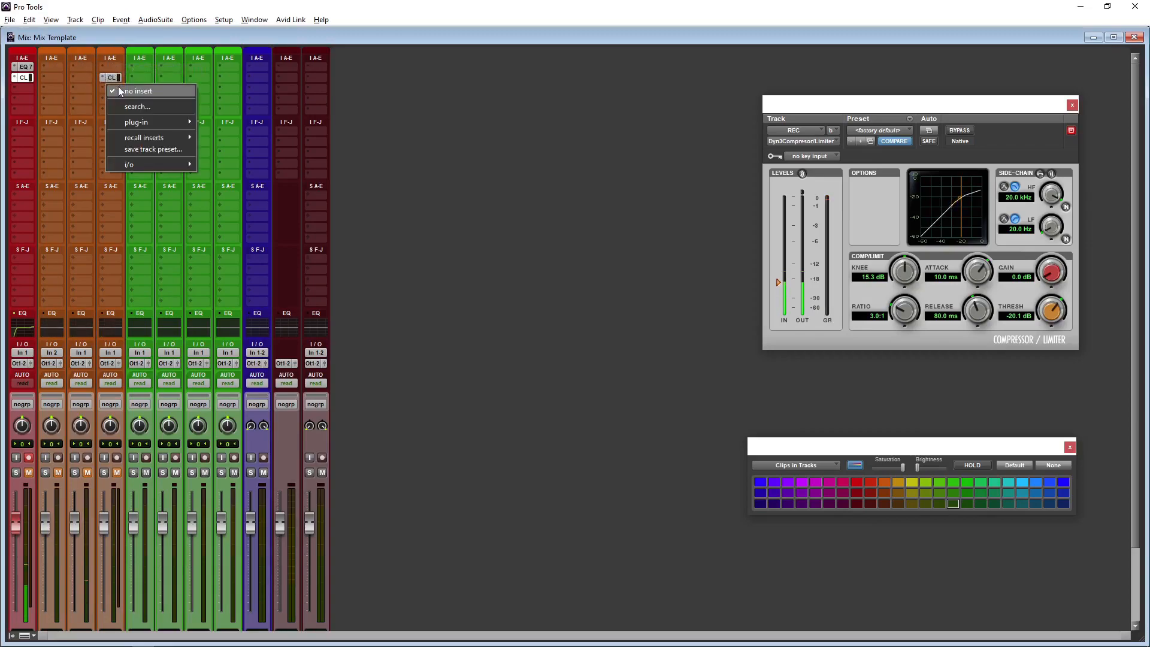
left_click(111, 88)
left_click(146, 81)
left_click(151, 81)
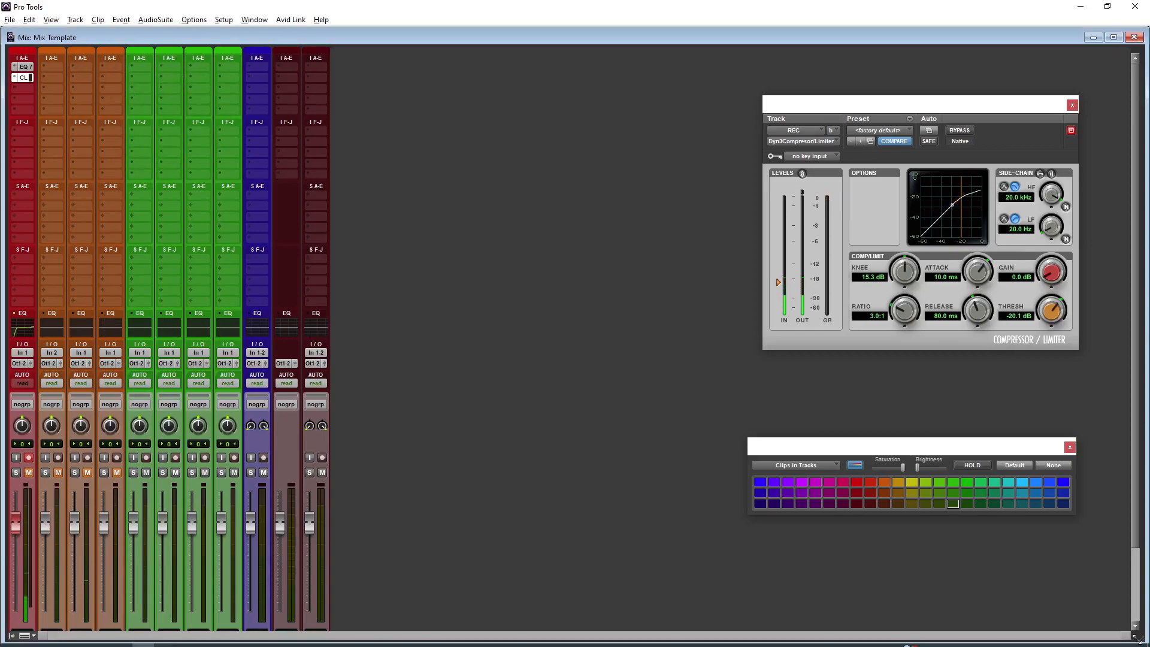
Close the color palette and the compressor window
left_click(1070, 447)
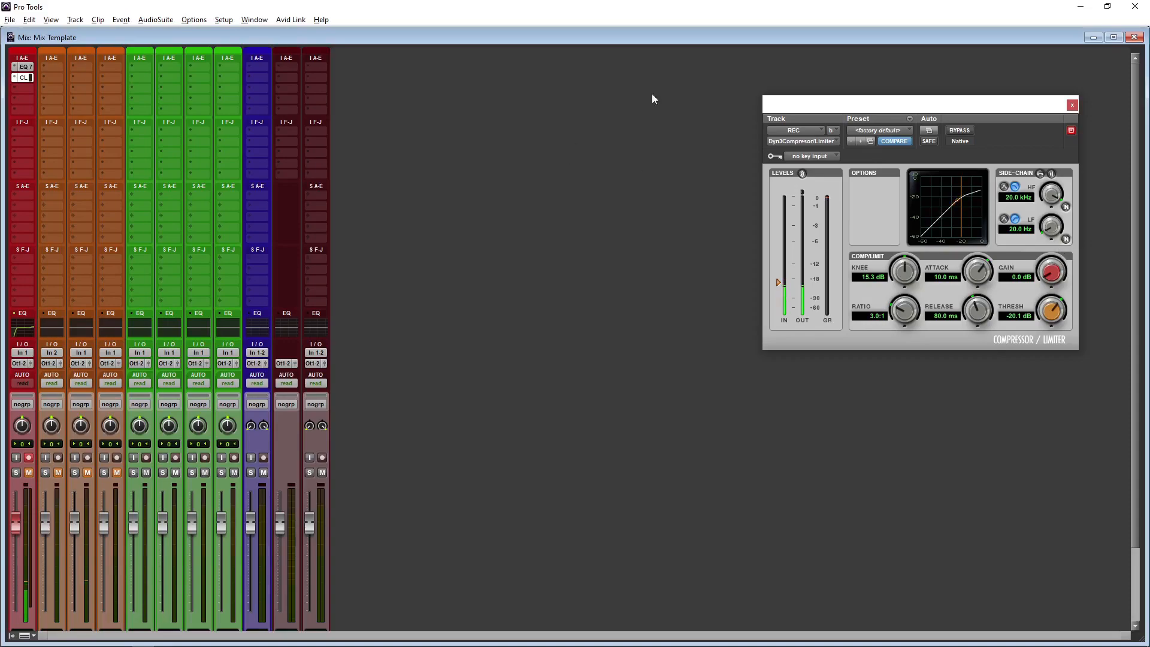
left_click(1072, 106)
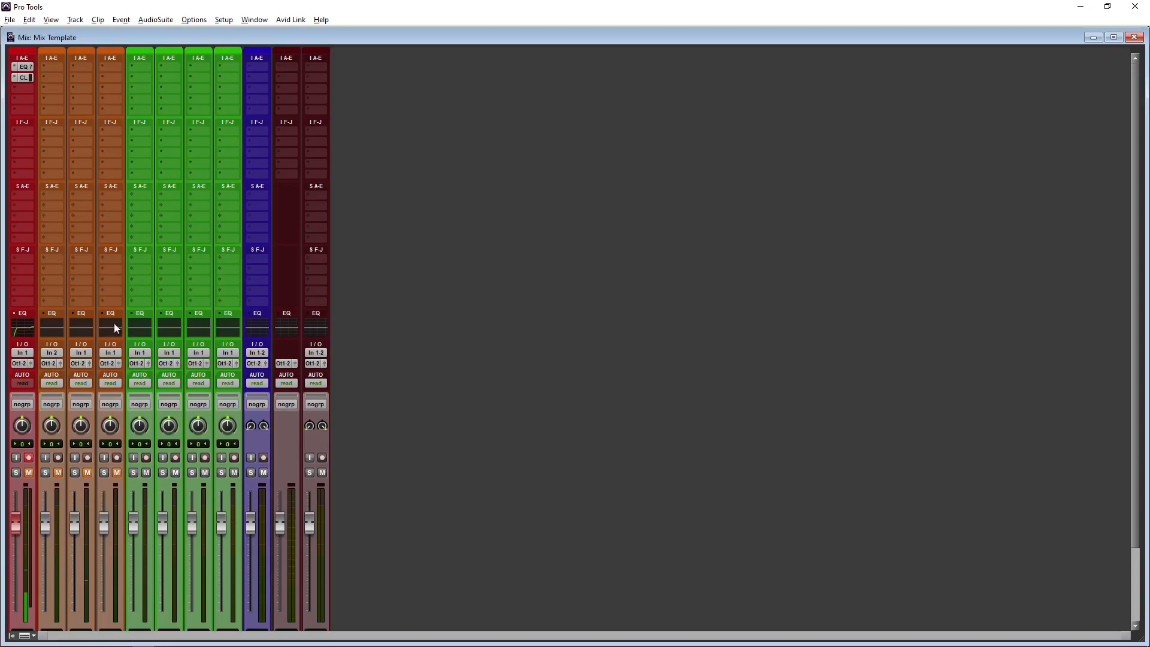
Route the outputs of LeadVox 1, LeadVox 2 and LeadVox 3 to a new stereo Aux Input named LV, with Create next to current track off
scroll(148, 293, "down", 3)
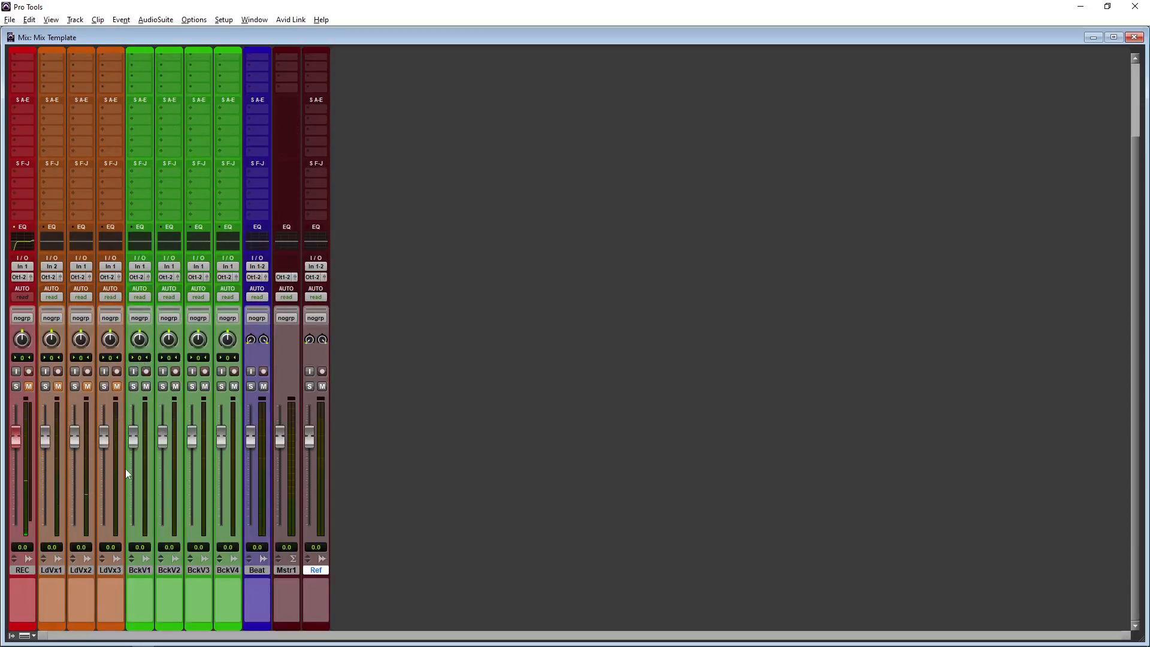
left_click(110, 570)
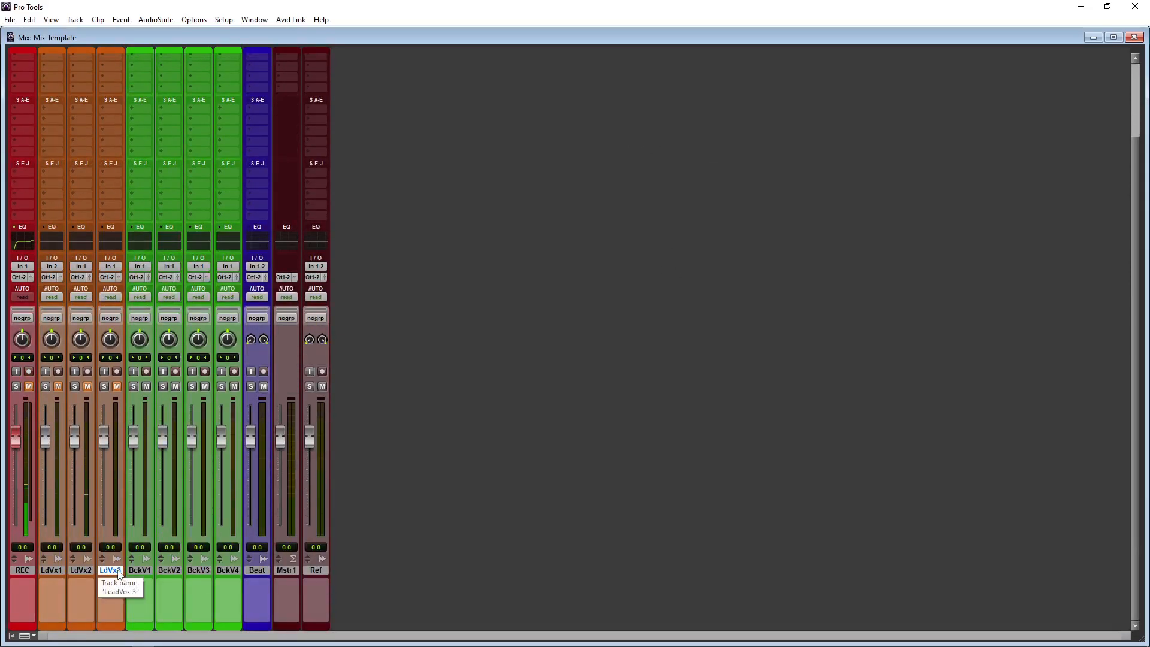
left_click(62, 574)
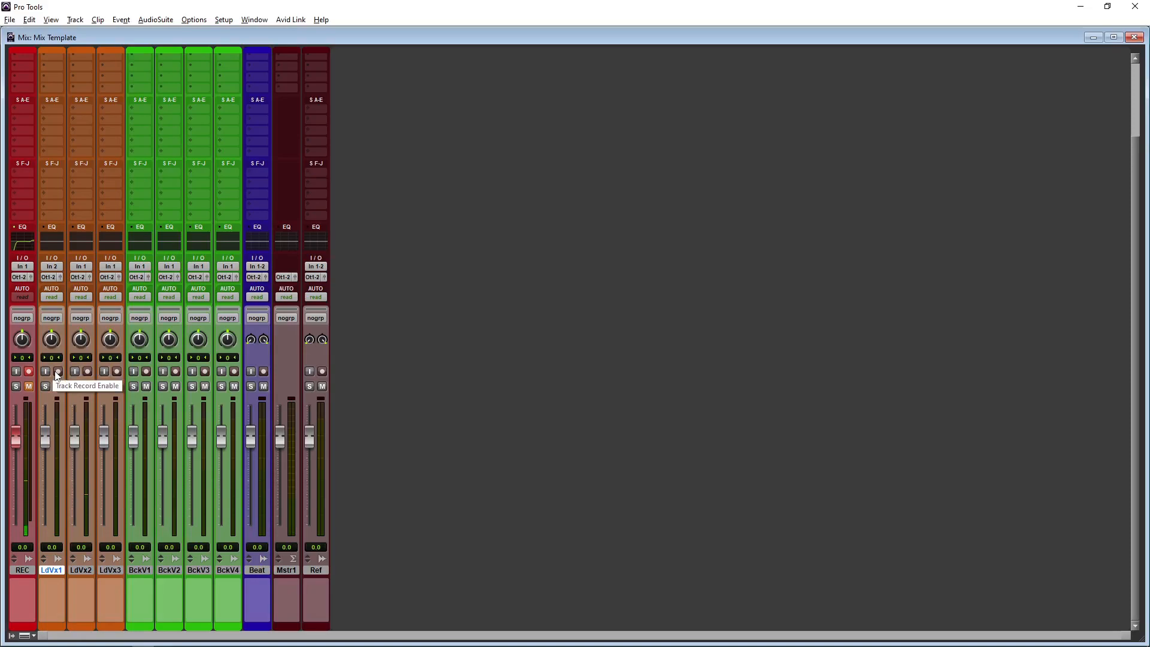
left_click(107, 572, "shift")
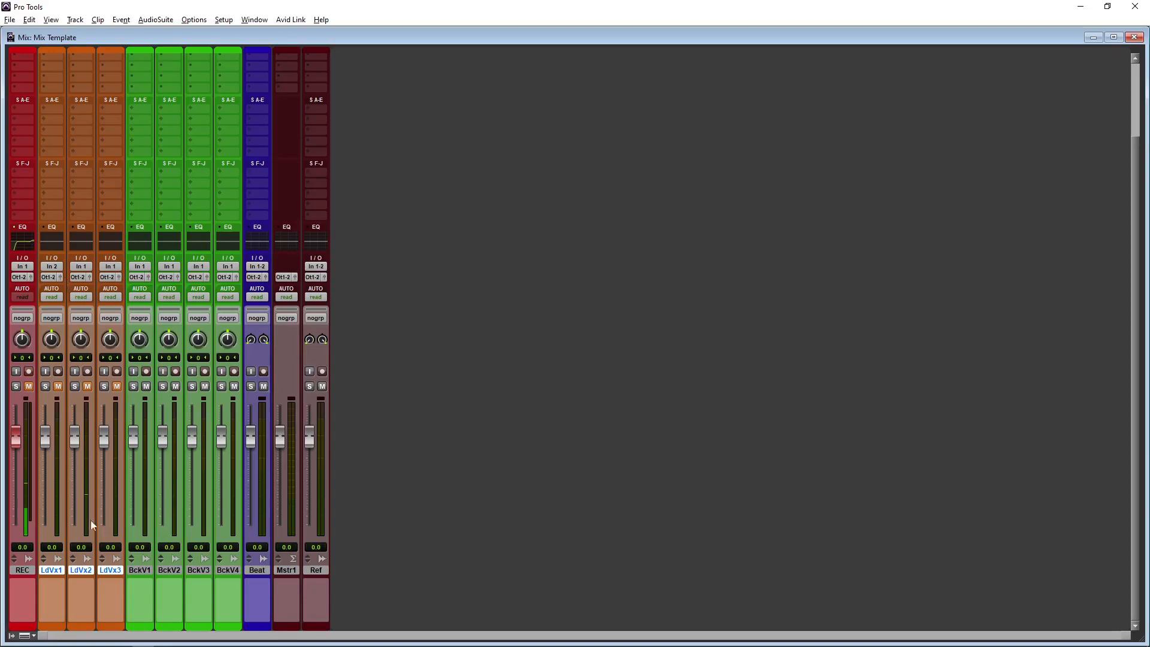
left_click(40, 571)
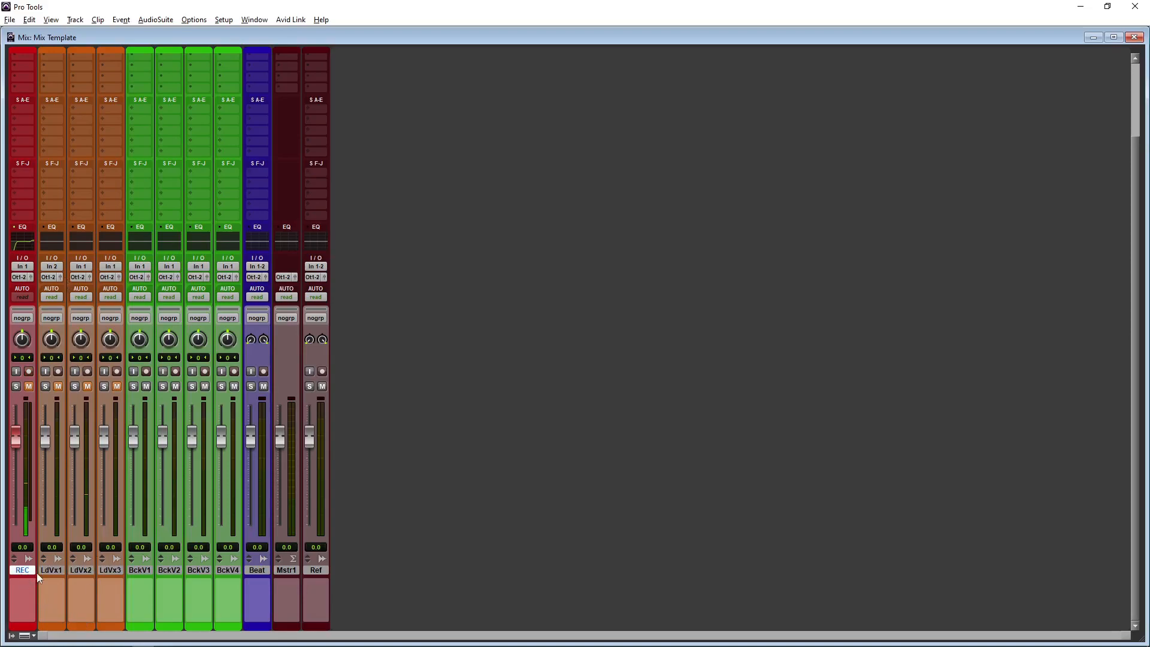
left_click(115, 574, "shift")
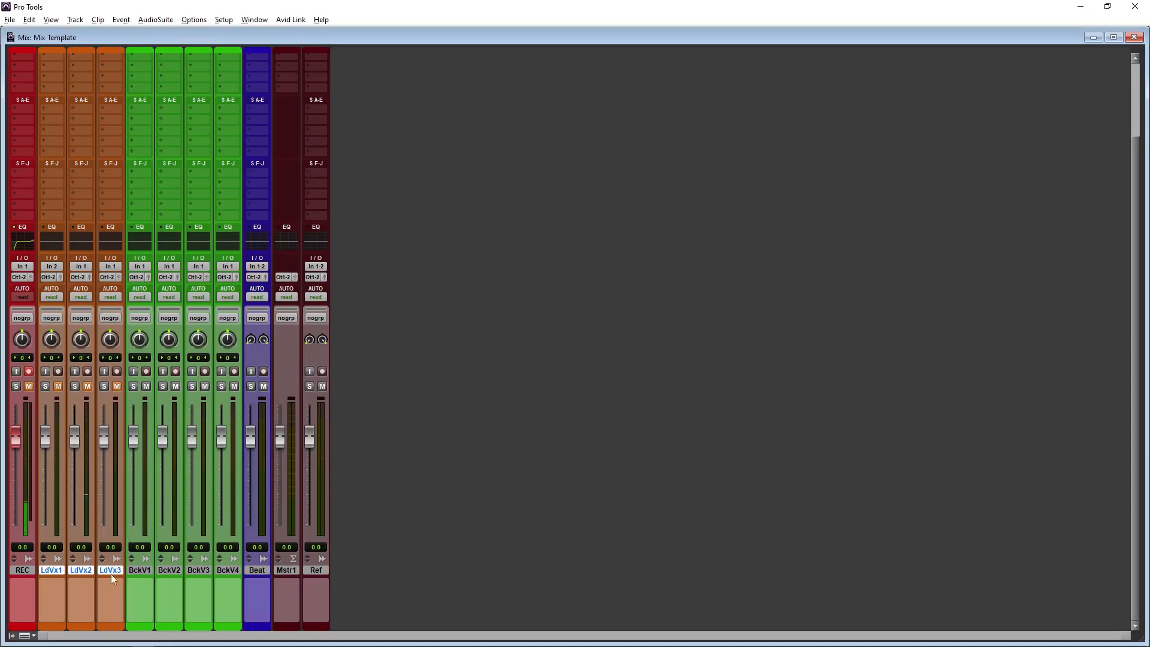
left_click(47, 279)
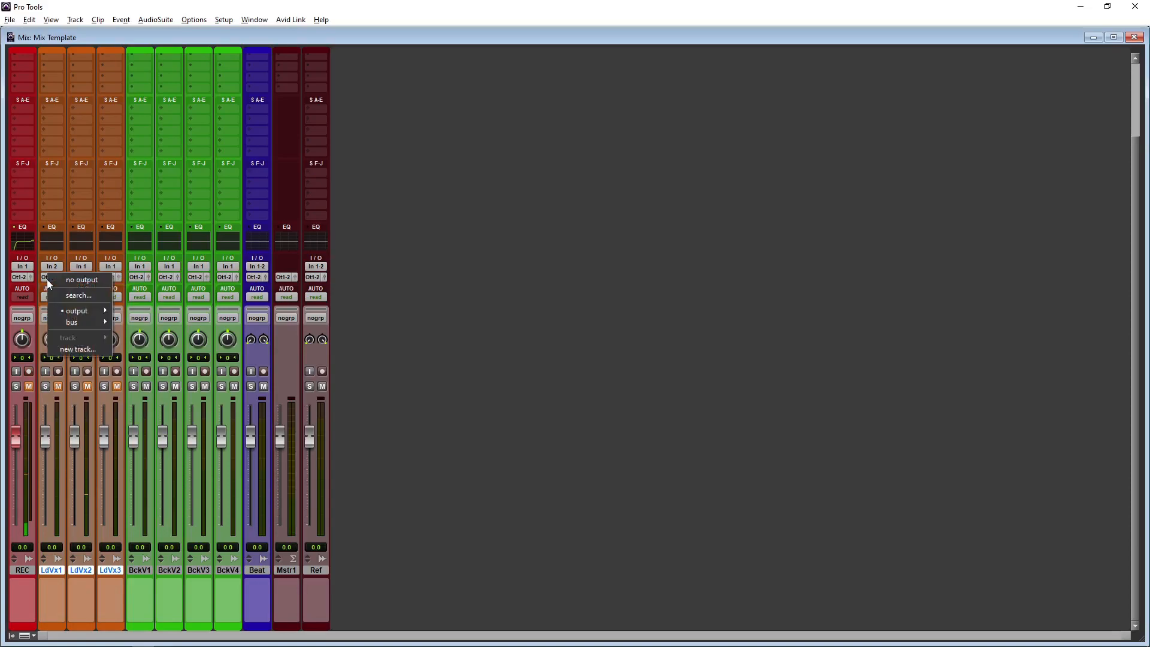
left_click(78, 350)
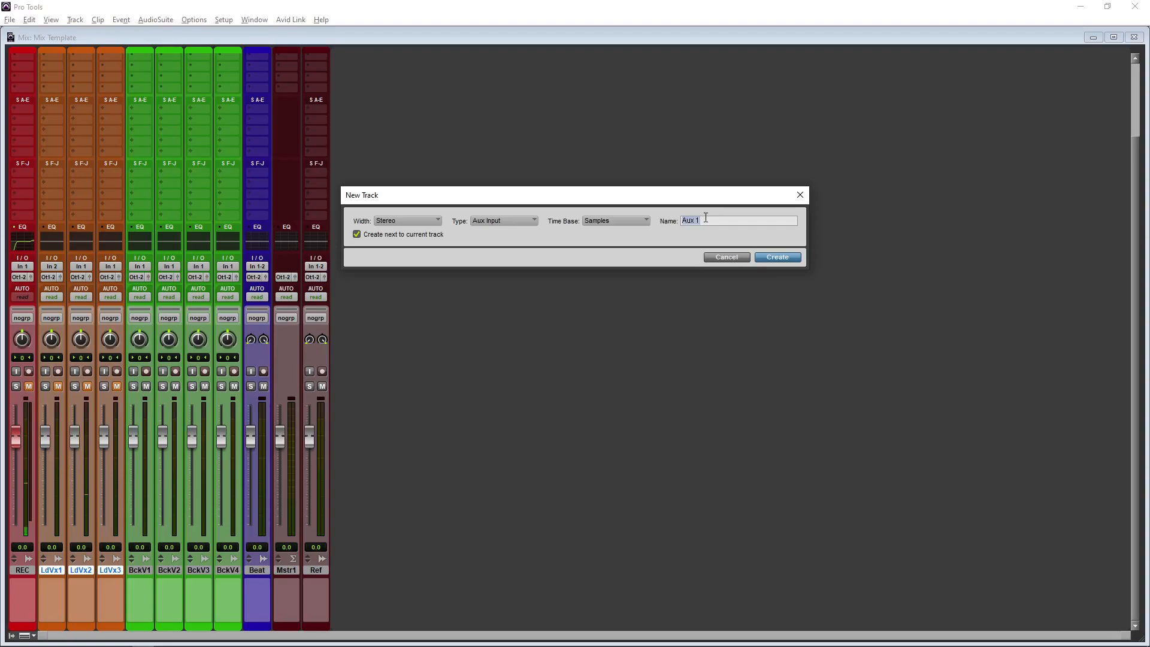
left_click(376, 234)
type("LV")
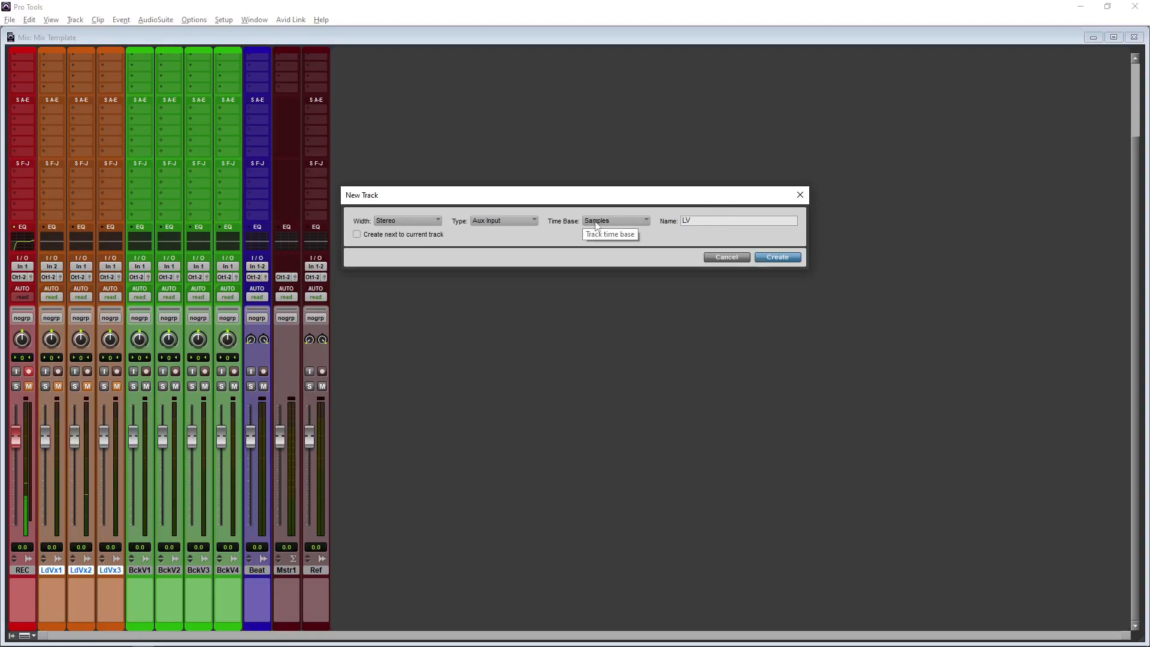
left_click(778, 257)
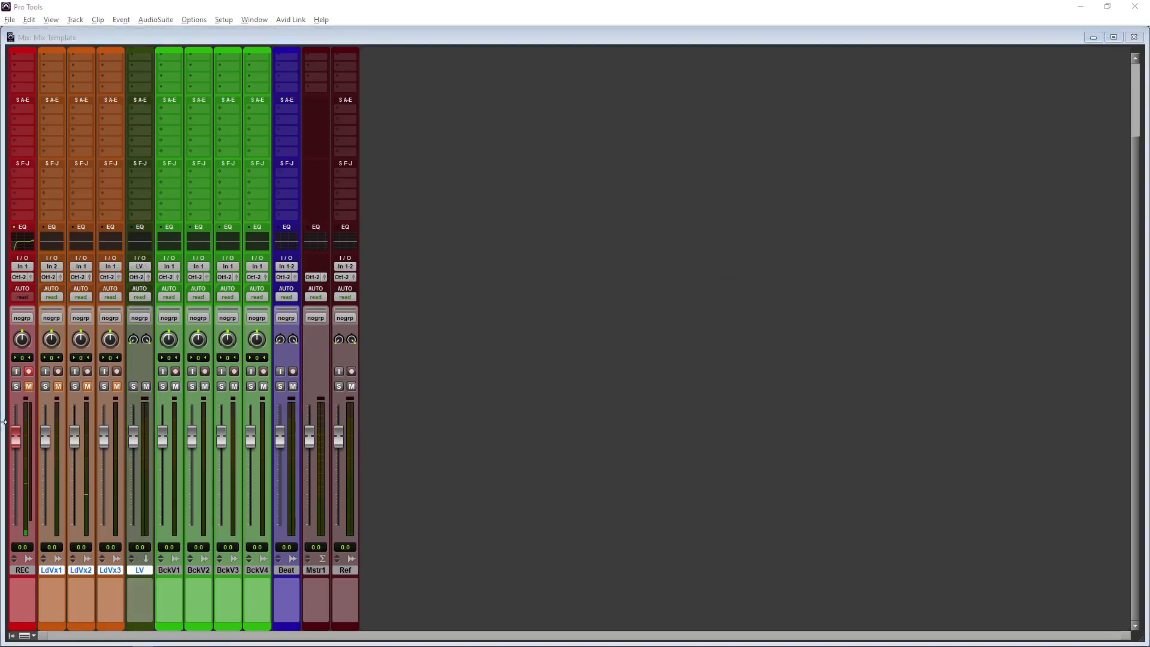
left_click(52, 571, "alt")
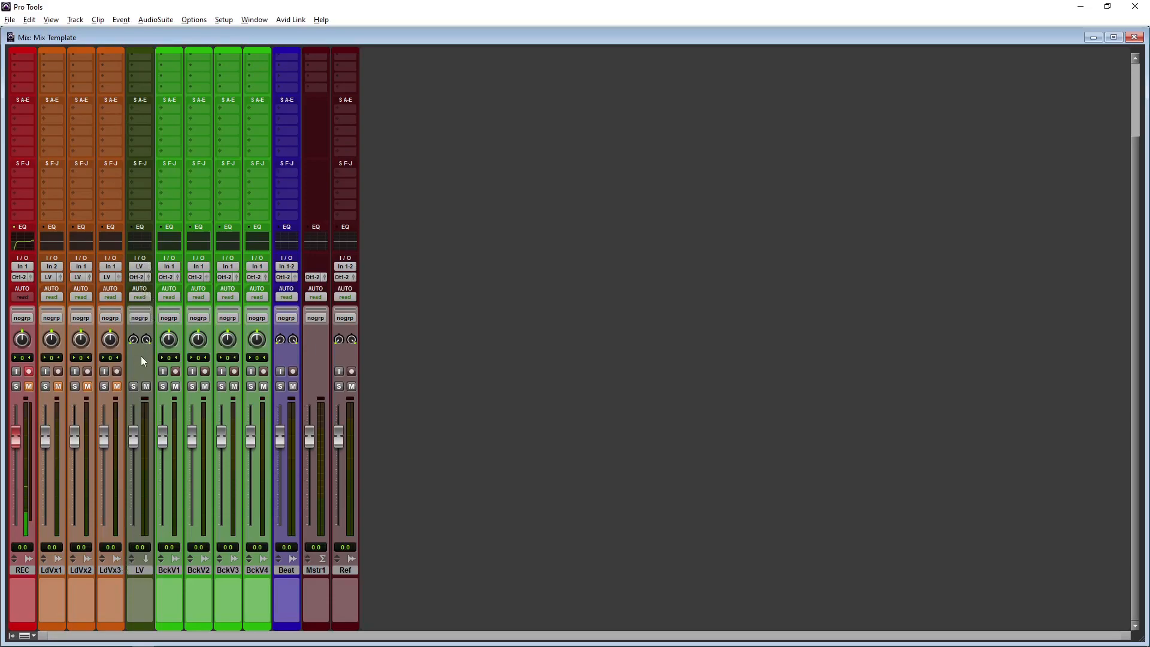
Solo-safe the LV aux track
scroll(175, 177, "up", 3)
scroll(175, 180, "down", 3)
left_click(132, 390, "ctrl")
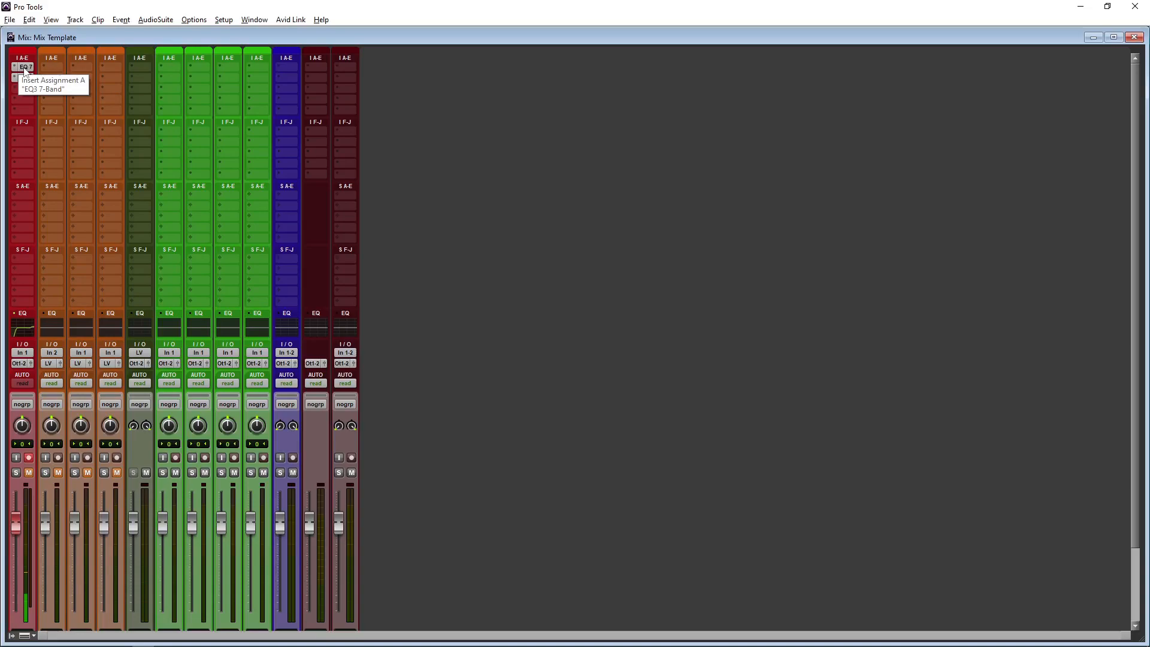
Copy the EQ and compressor inserts from REC to the LV aux track and check the copied EQ's settings
left_click_drag(25, 71, 144, 70)
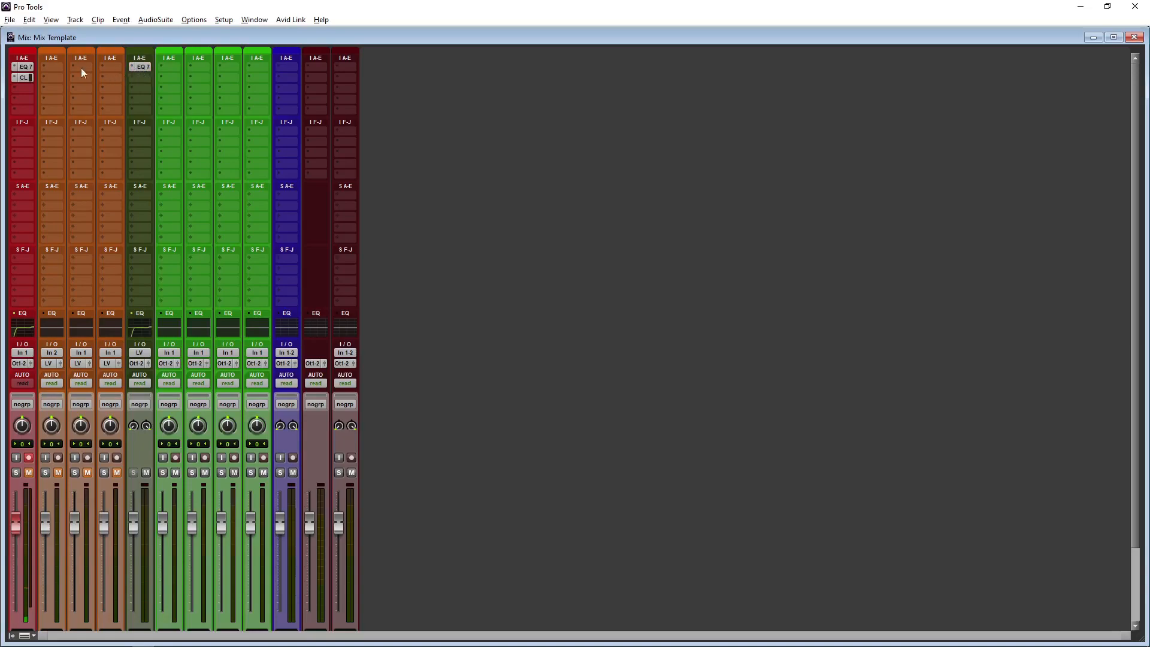
scroll(123, 539, "down", 3)
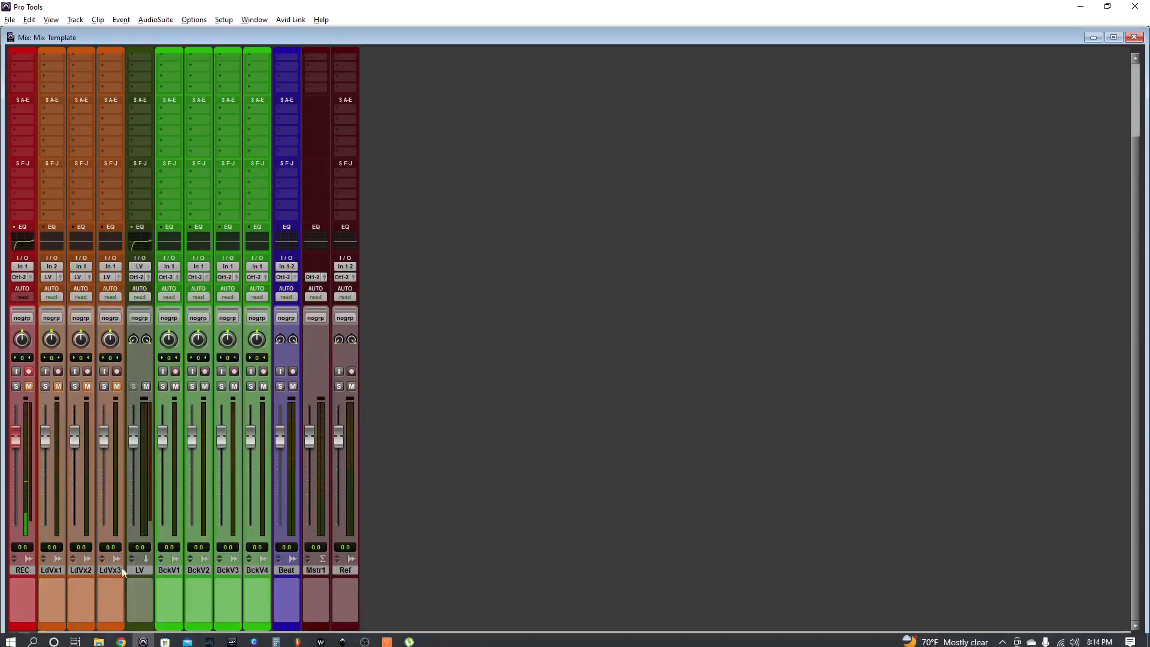
scroll(114, 523, "up", 3)
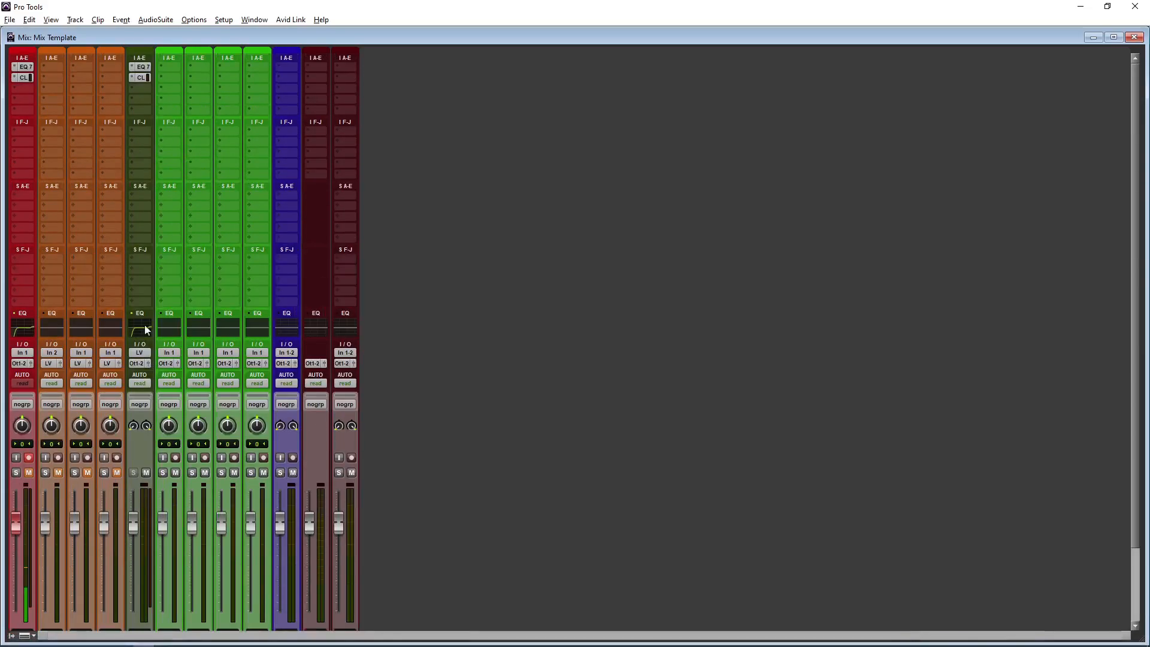
left_click(144, 67)
left_click(143, 77)
left_click(143, 66)
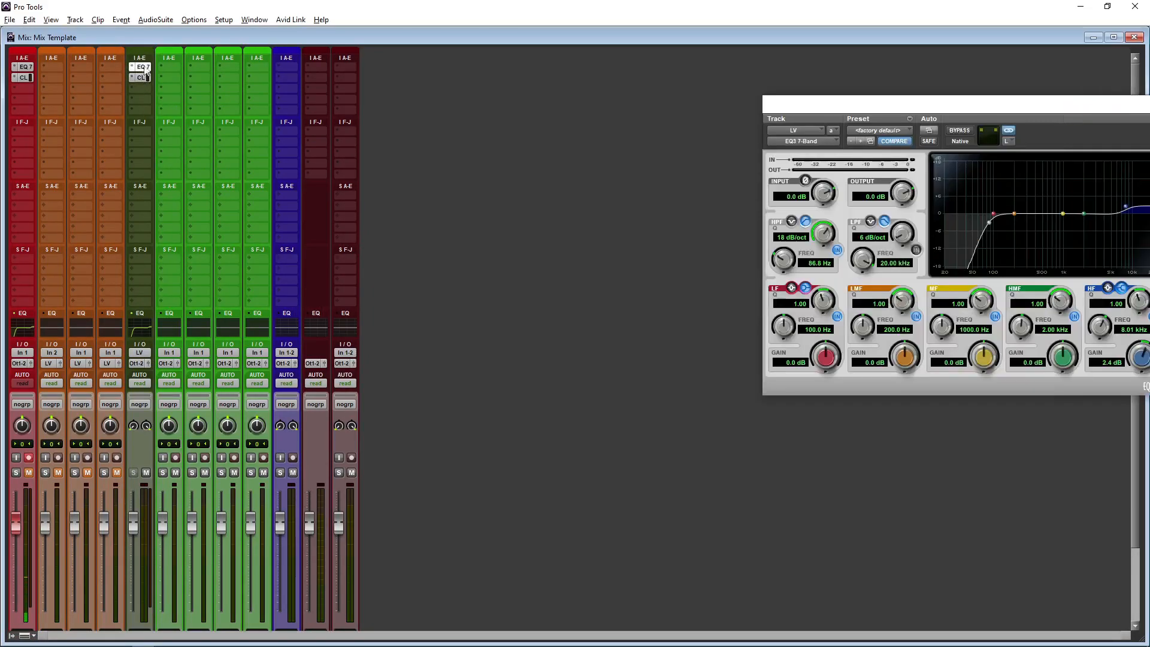
left_click_drag(1053, 105, 633, 30)
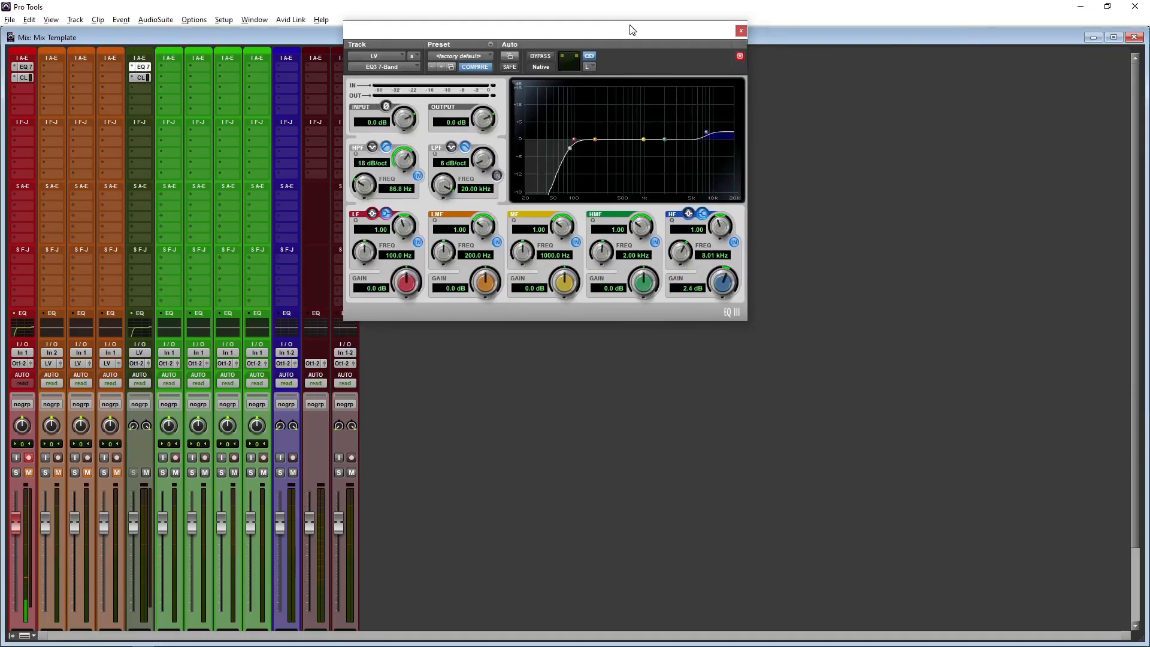
left_click(741, 31)
Route the outputs of BackVox tracks 1 to 4 to a new stereo Aux Input named BV
scroll(317, 519, "down", 3)
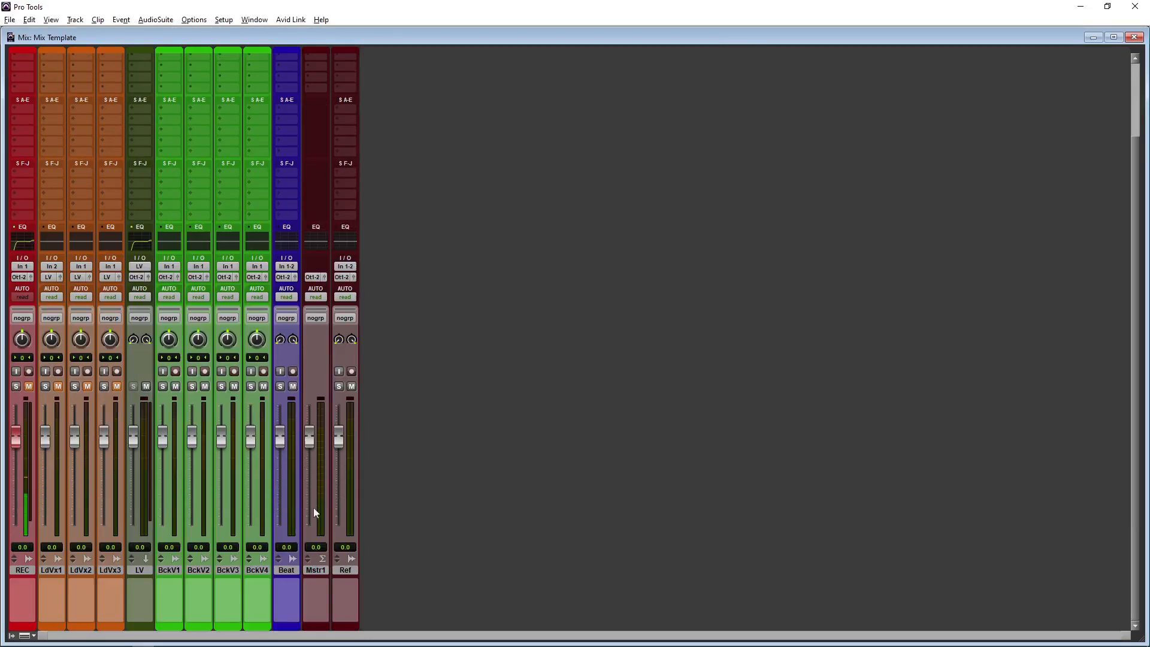
scroll(246, 447, "down", 3)
scroll(249, 438, "up", 3)
left_click(178, 569)
left_click(257, 571, "shift")
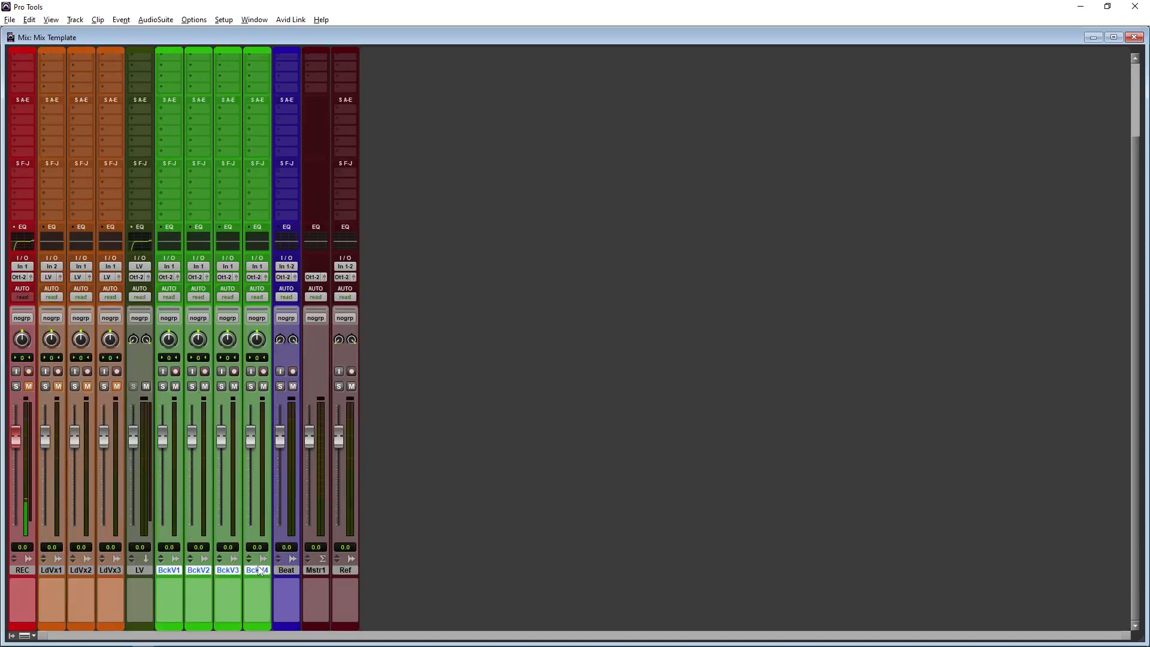
left_click(166, 279)
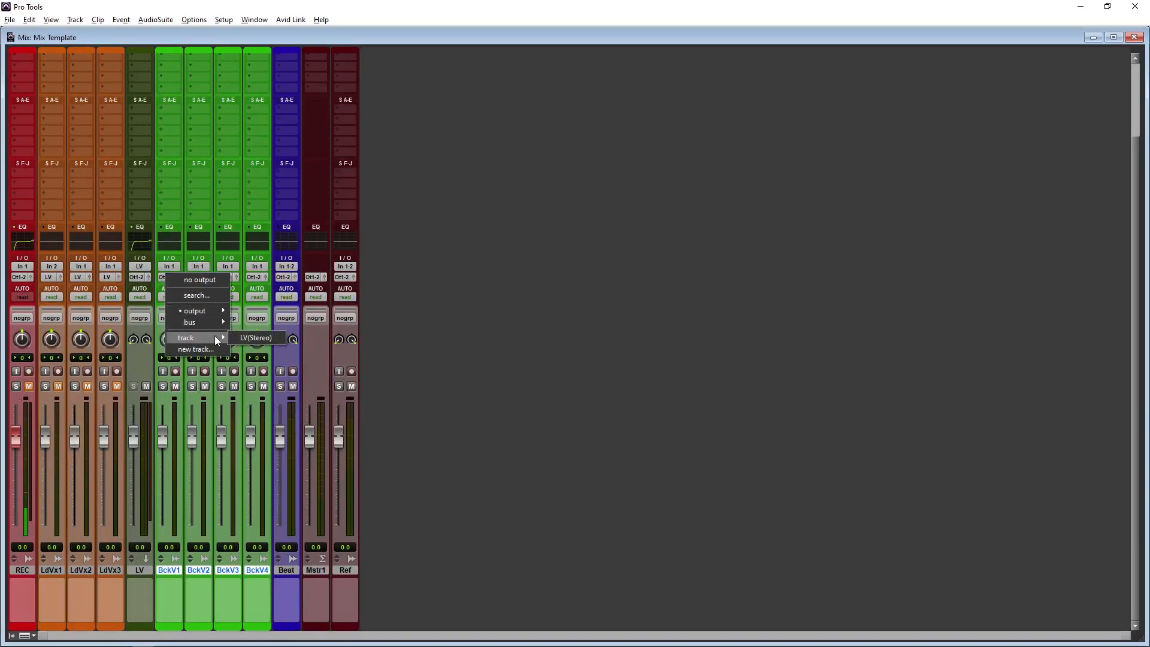
left_click(207, 349)
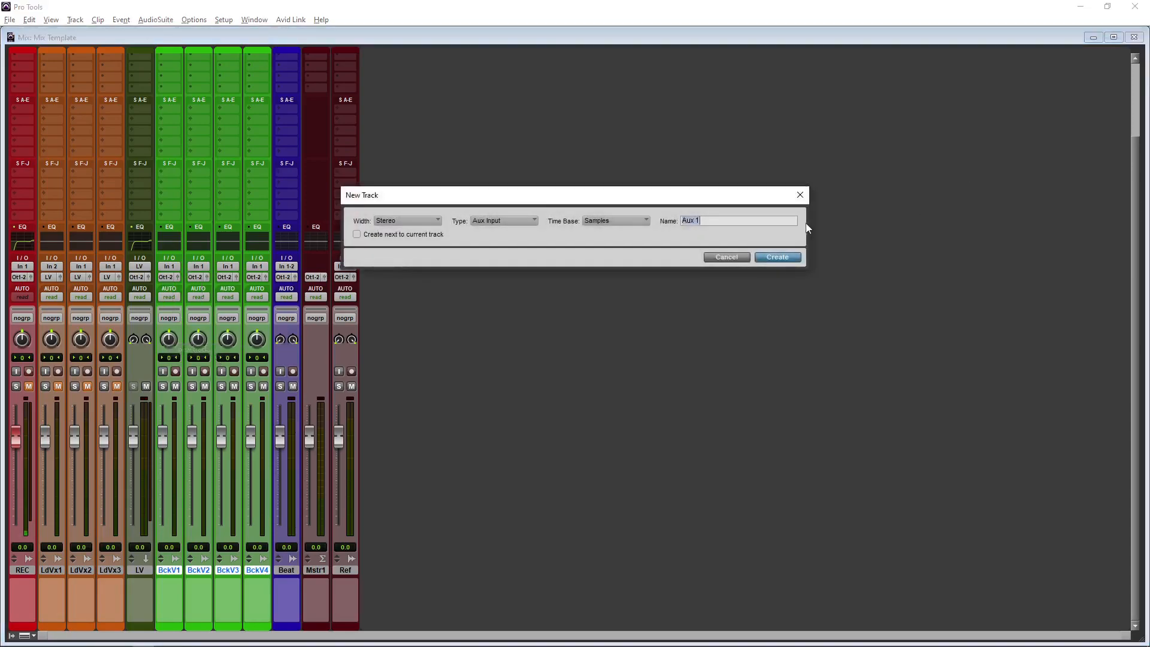
type("BV")
left_click(757, 257)
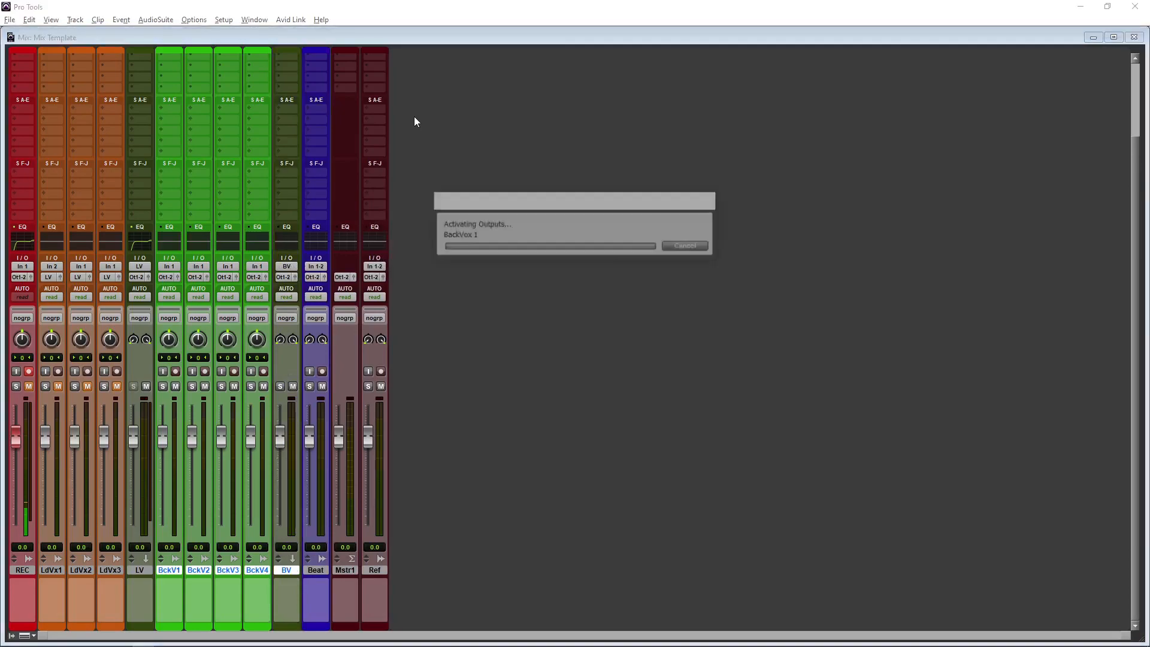
Solo-safe the BV aux track and copy the EQ and compressor inserts from LV onto it
left_click(279, 473, "ctrl")
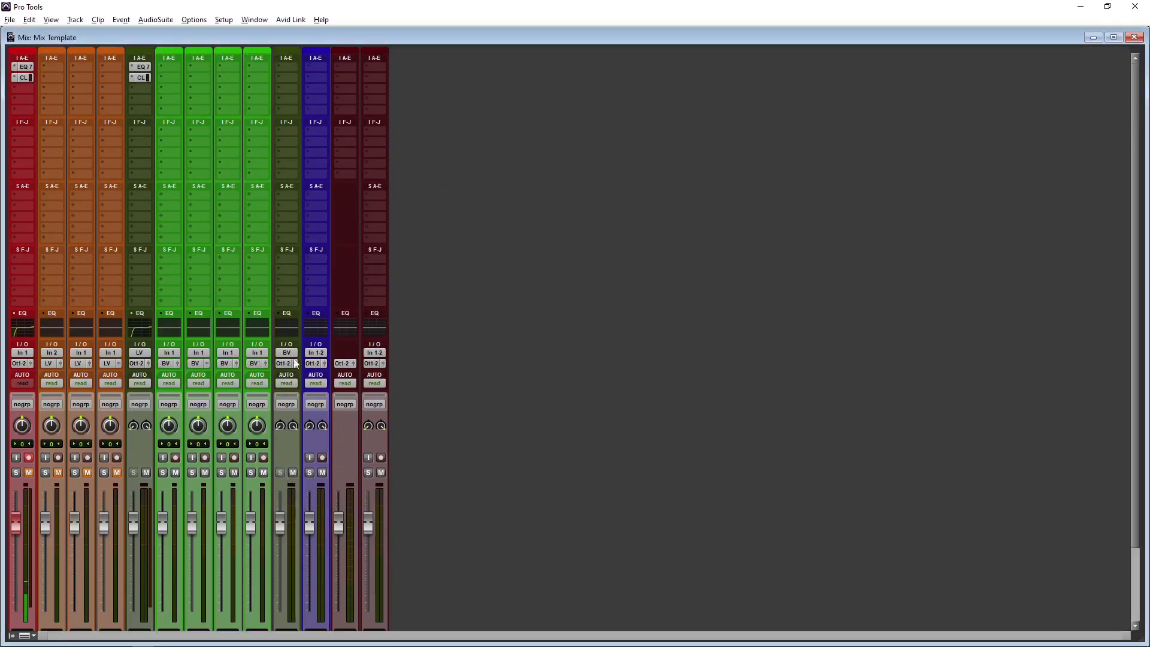
left_click_drag(144, 67, 284, 82)
scroll(156, 354, "down", 3)
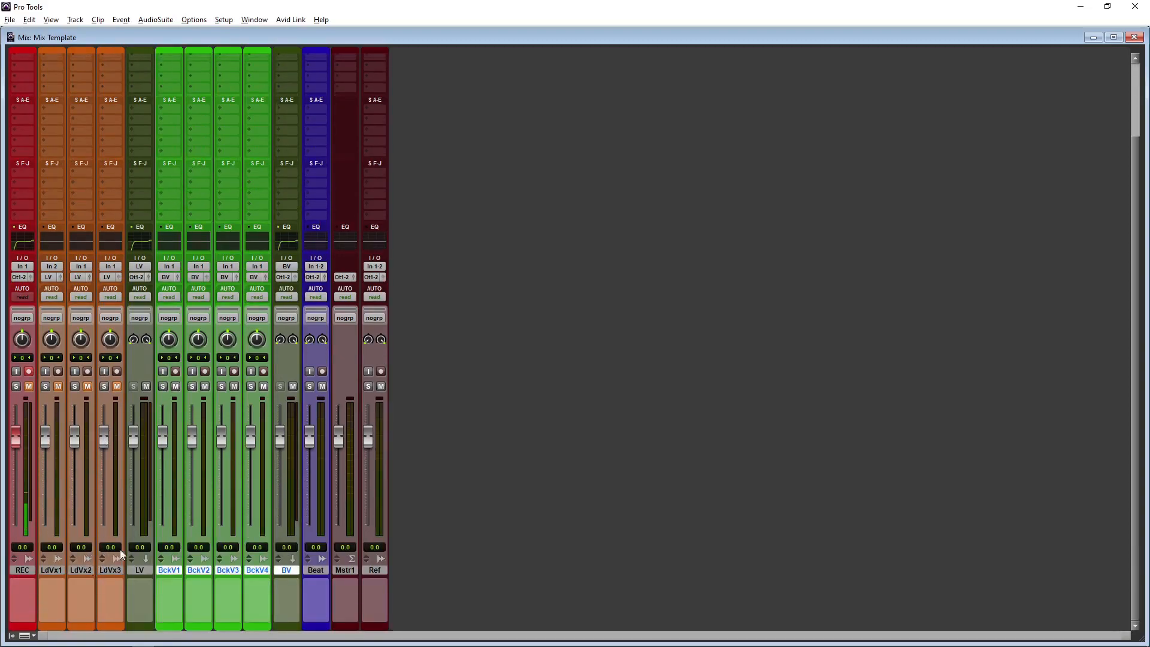
scroll(127, 250, "up", 3)
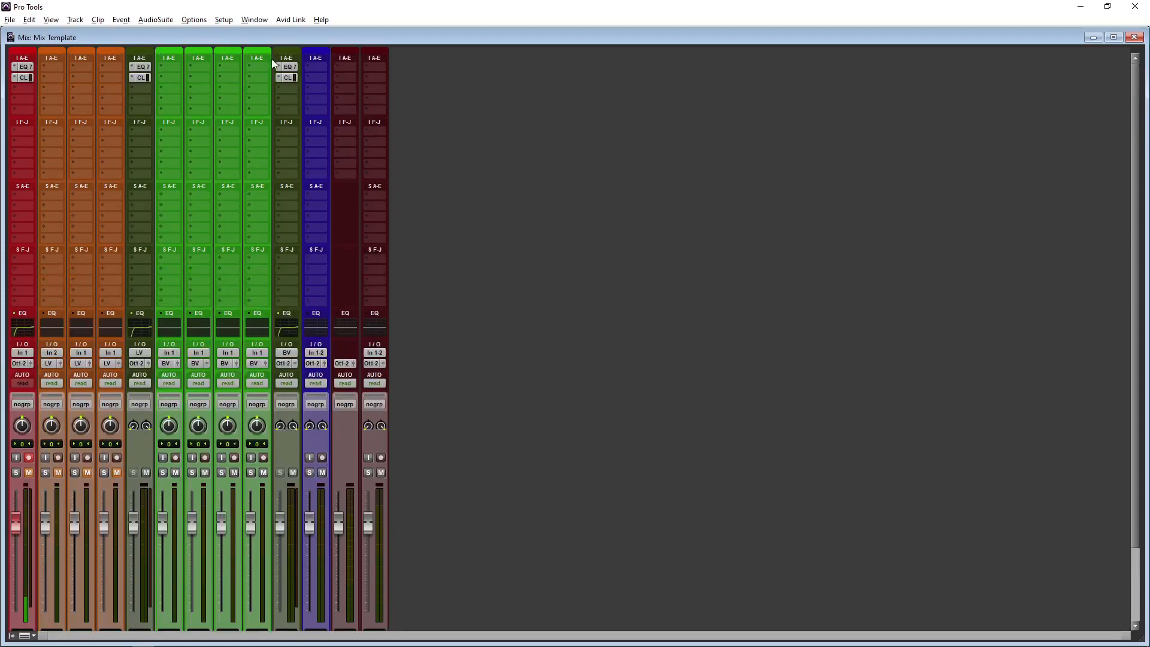
scroll(292, 216, "down", 3)
scroll(300, 245, "up", 3)
scroll(290, 203, "down", 3)
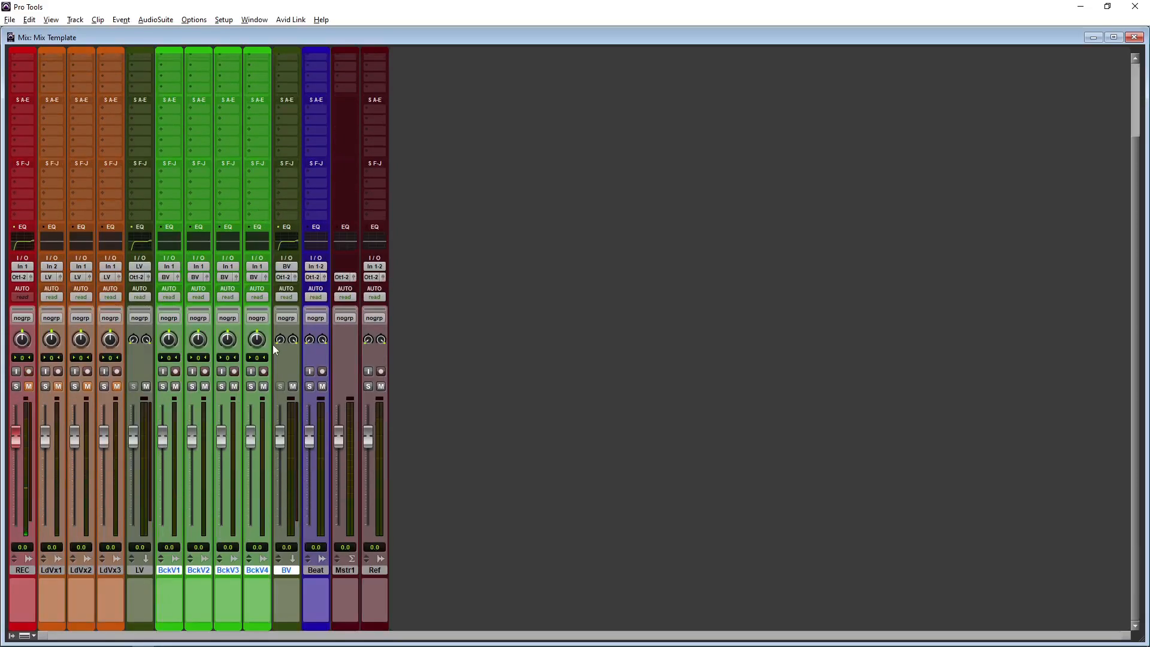
Add a multi-mono Trim plug-in to the first insert slot of the Beat track
left_click(316, 571)
scroll(340, 397, "up", 1)
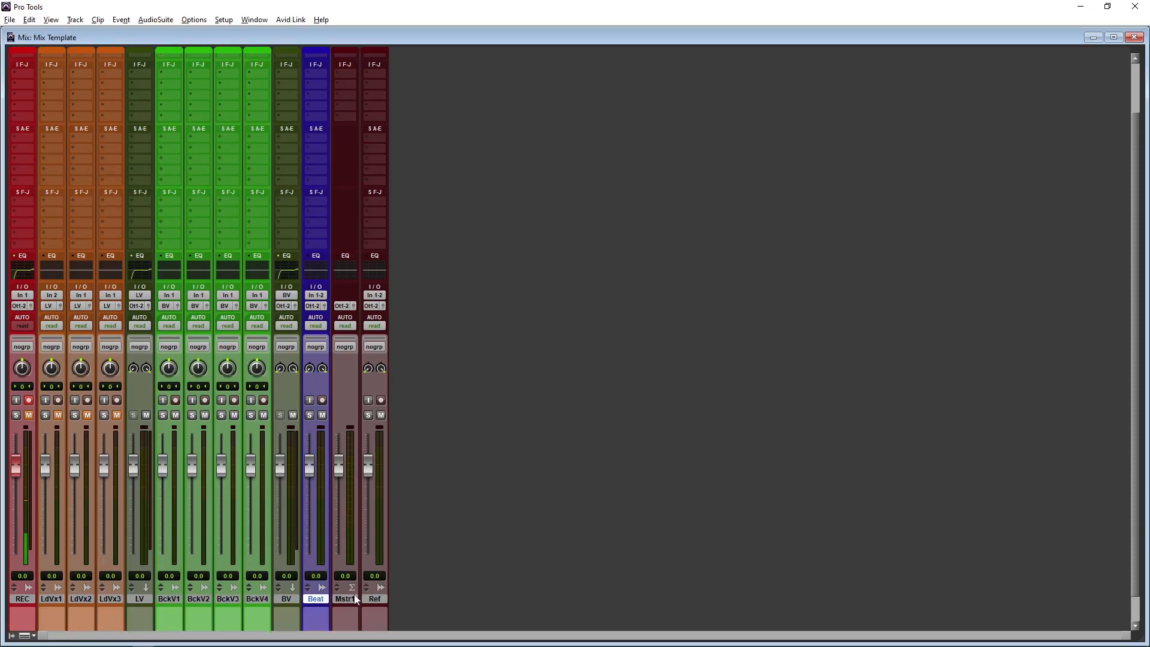
scroll(627, 543, "up", 2)
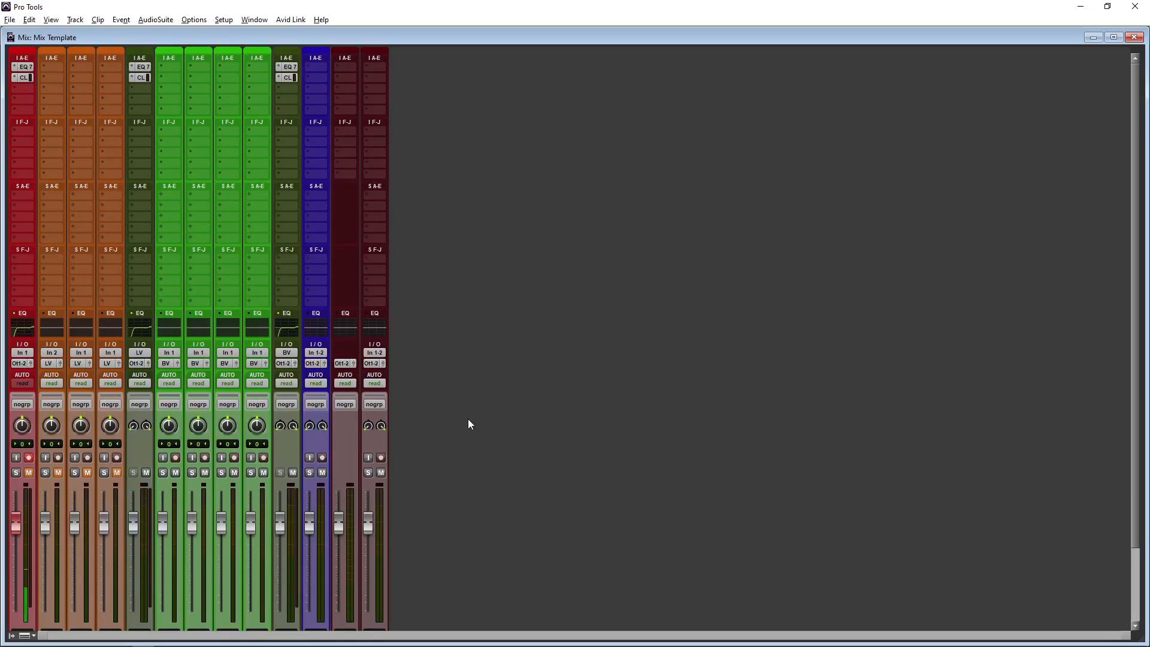
left_click(310, 70)
mouse_move(359, 116)
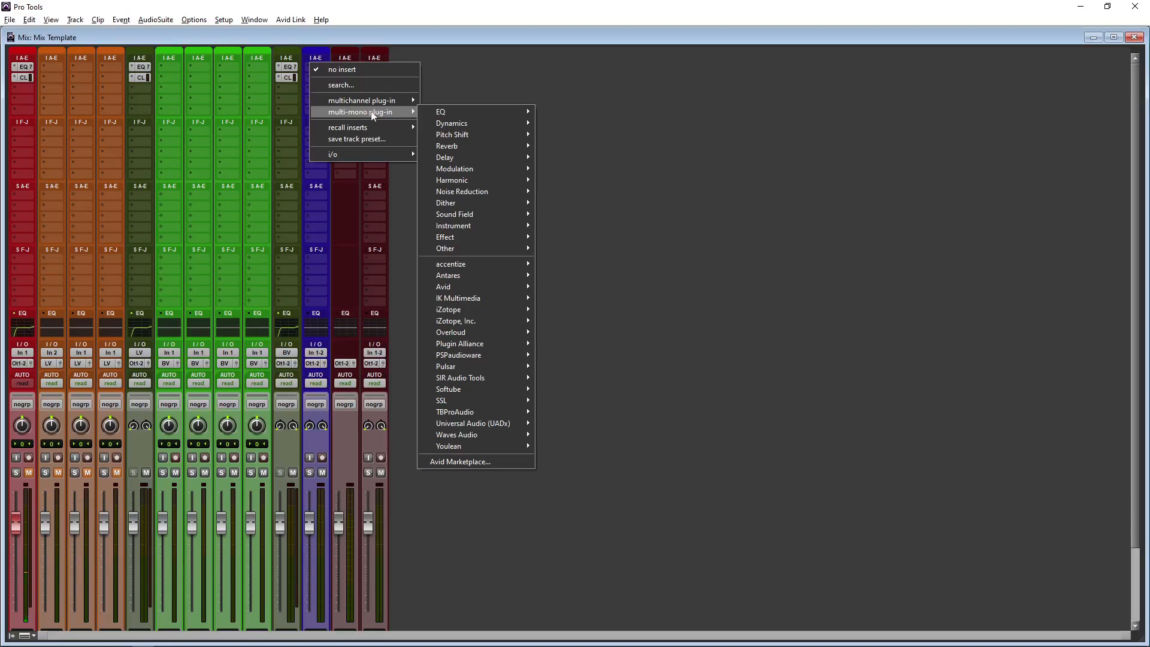
mouse_move(480, 249)
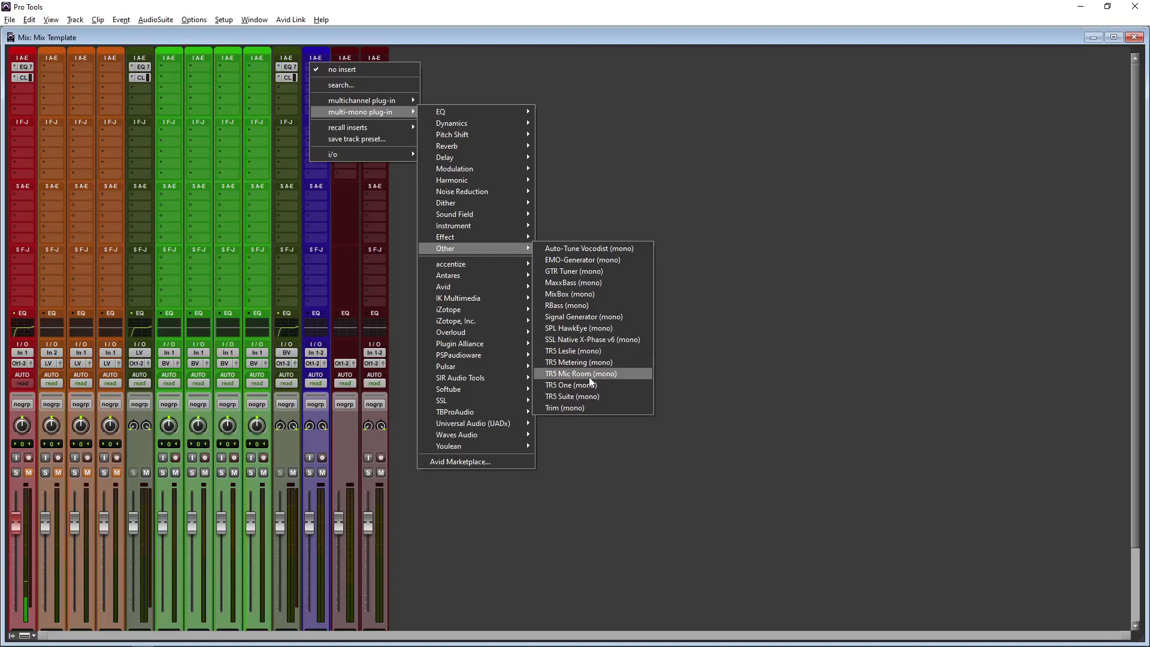
left_click(605, 410)
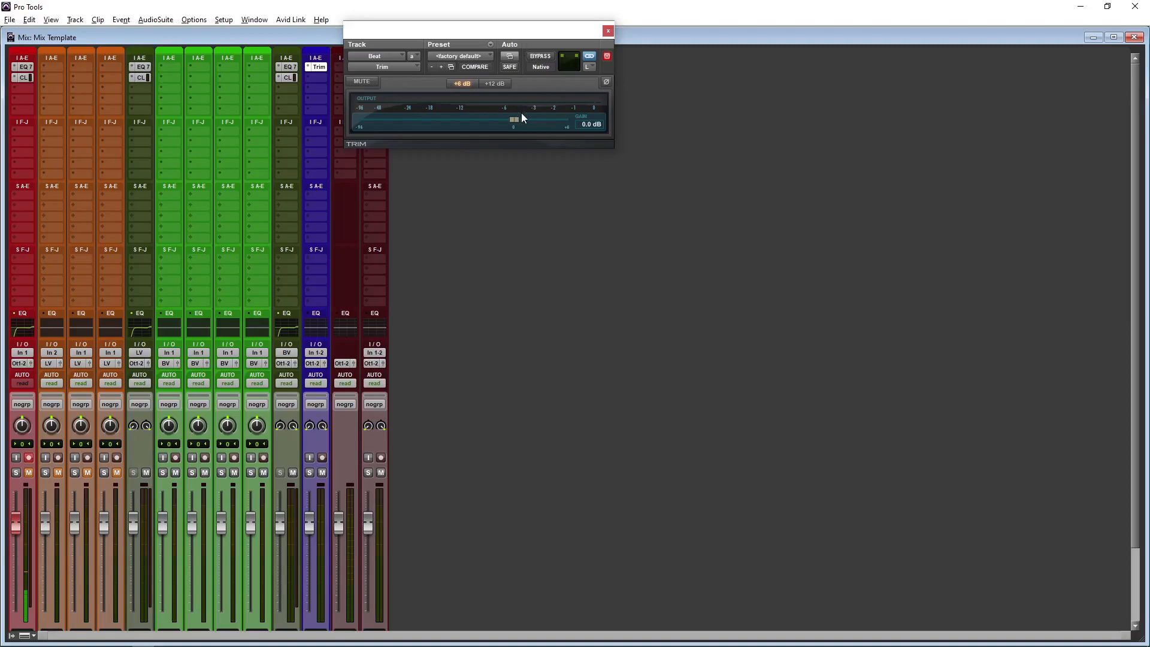
Try lowering the Beat fader to about -10.1 dB, reset it to 0.0 dB, and reduce the Trim gain slightly instead
left_click_drag(310, 521, 310, 555)
scroll(299, 480, "down", 3)
left_click_drag(314, 473, 310, 466)
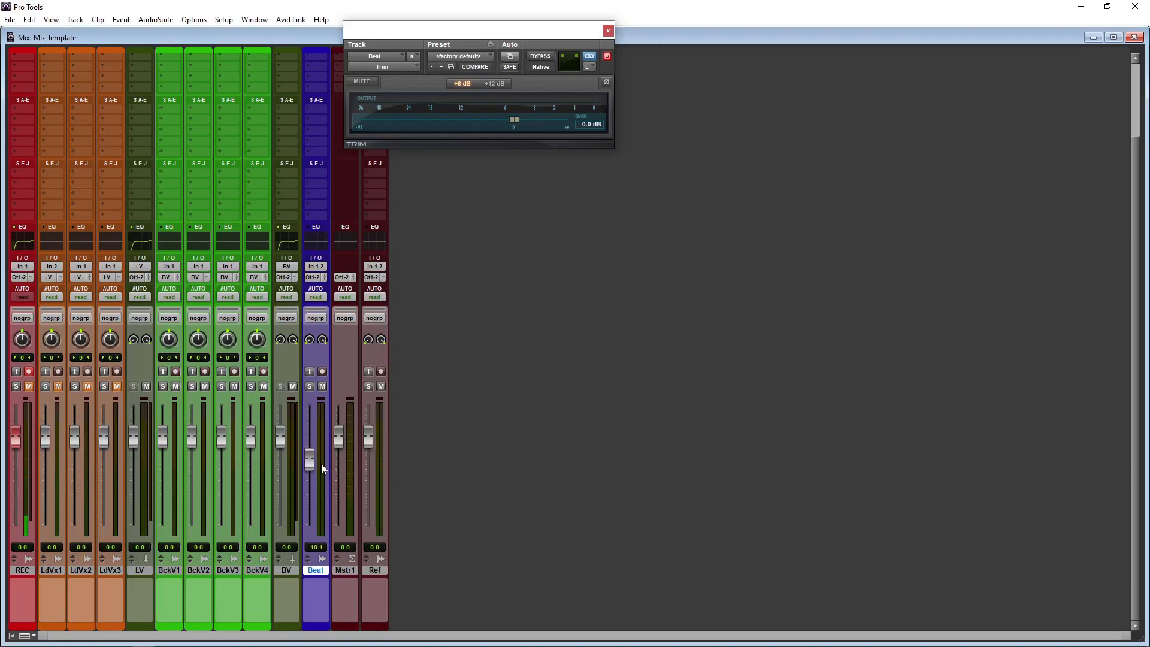
left_click(309, 462, "alt")
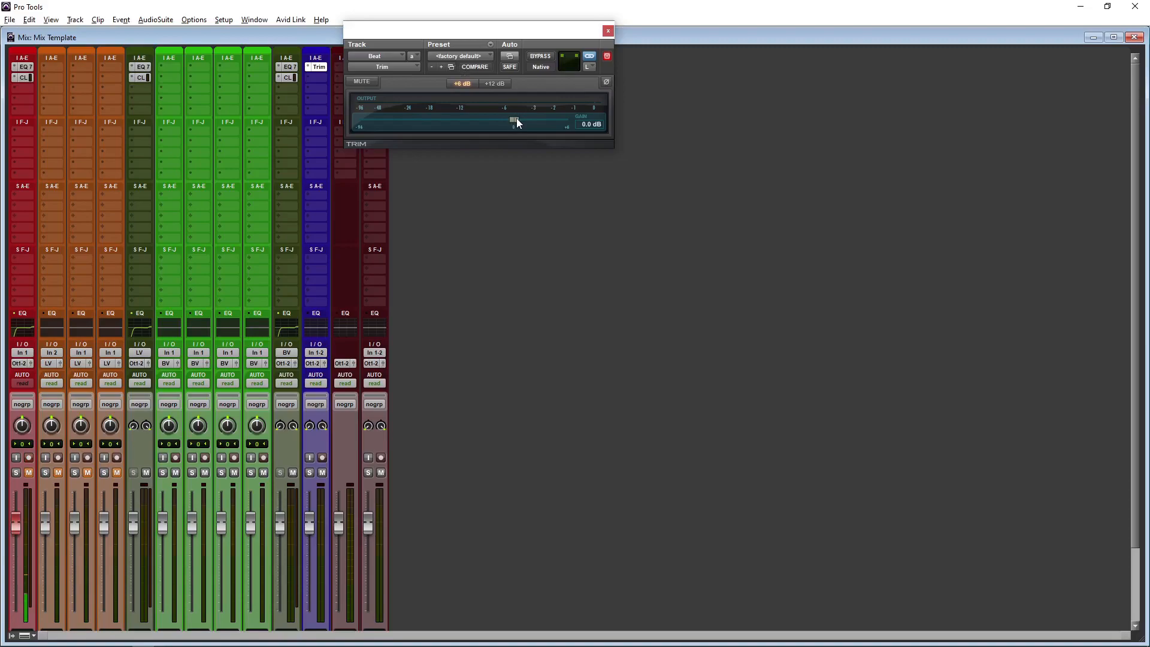
left_click_drag(516, 119, 508, 119)
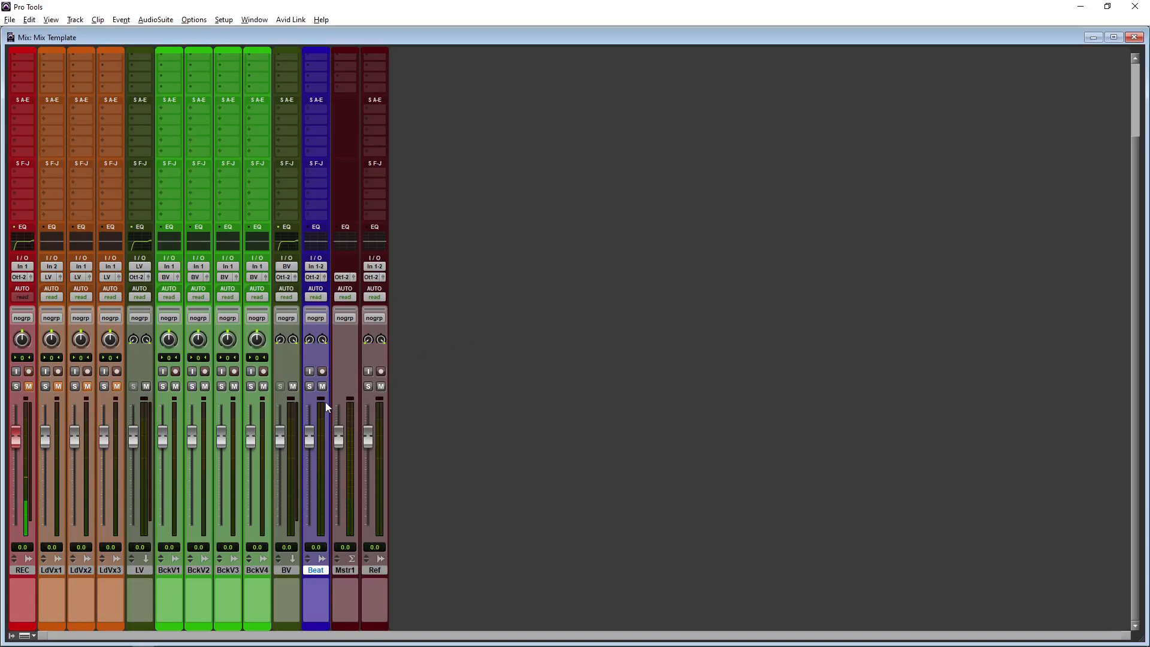
Create two new stereo Aux Input tracks directly after the Beat track
left_click(376, 571)
left_click(317, 570)
left_click(83, 21)
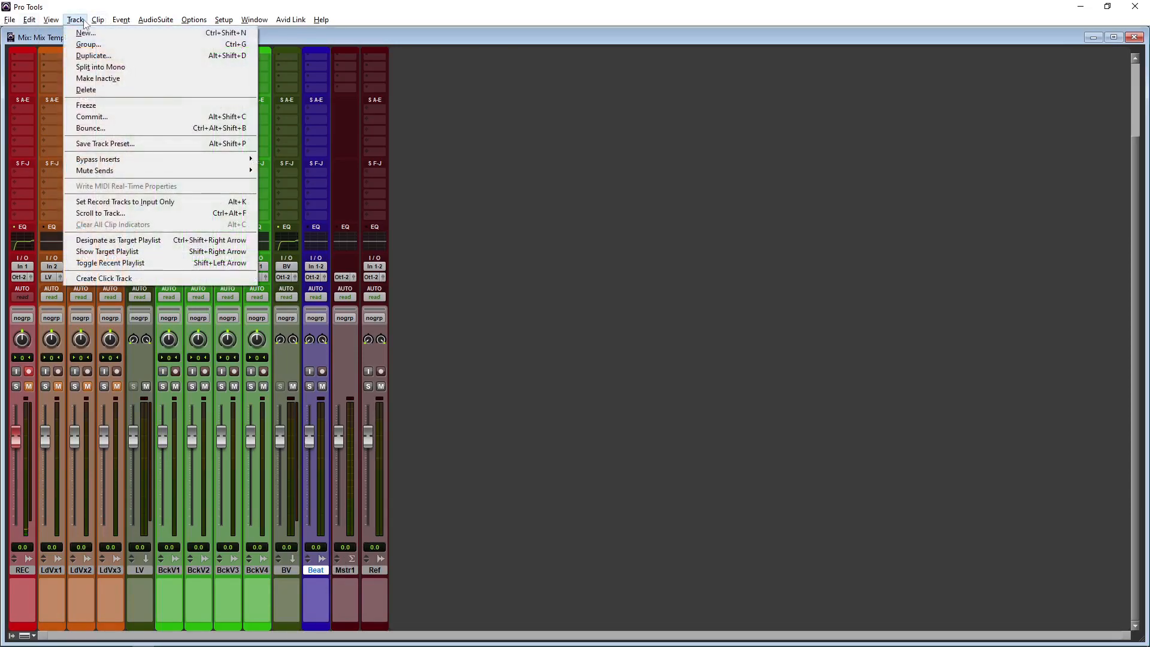
left_click(87, 34)
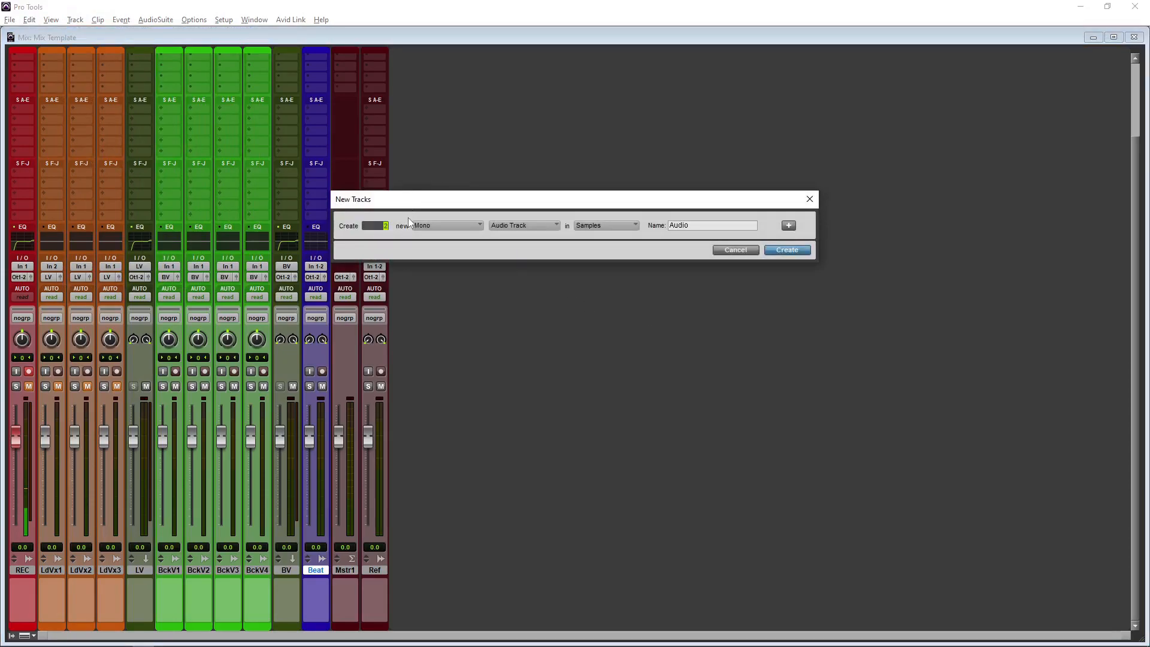
left_click(438, 226)
left_click(457, 240)
left_click(512, 227)
left_click(541, 233)
left_click(535, 227)
left_click(543, 240)
left_click(784, 254)
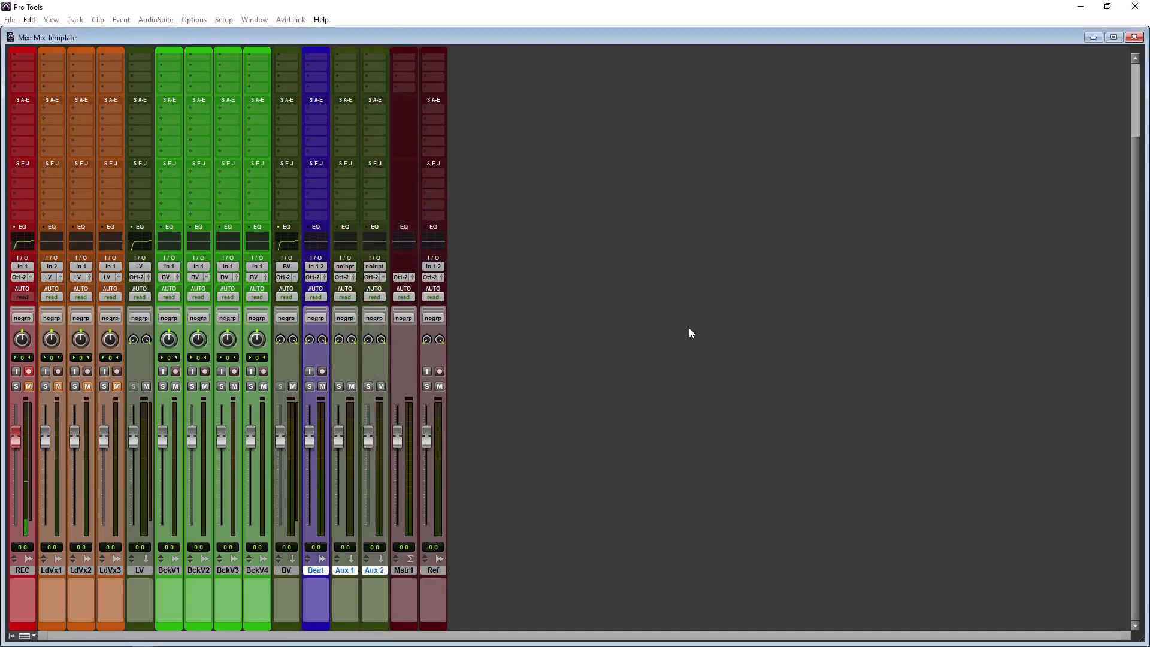
Rename the two new aux tracks Reverb and Delay
double_click(351, 571)
type("Reverb")
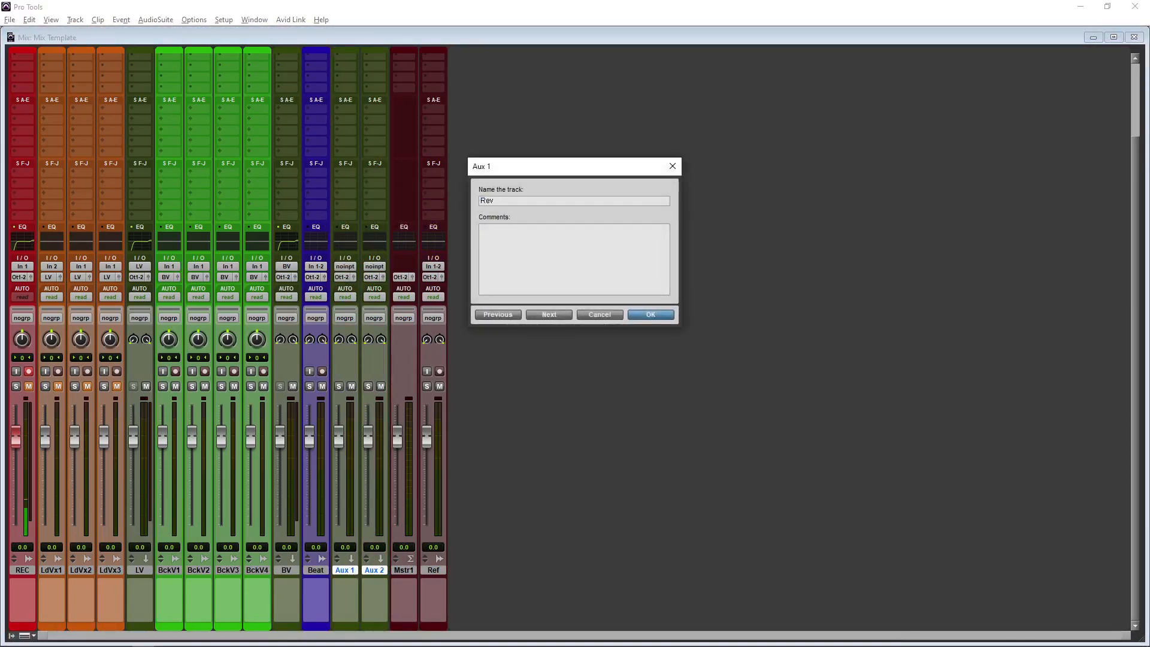
left_click(569, 316)
type("Deleayy")
left_click(659, 316)
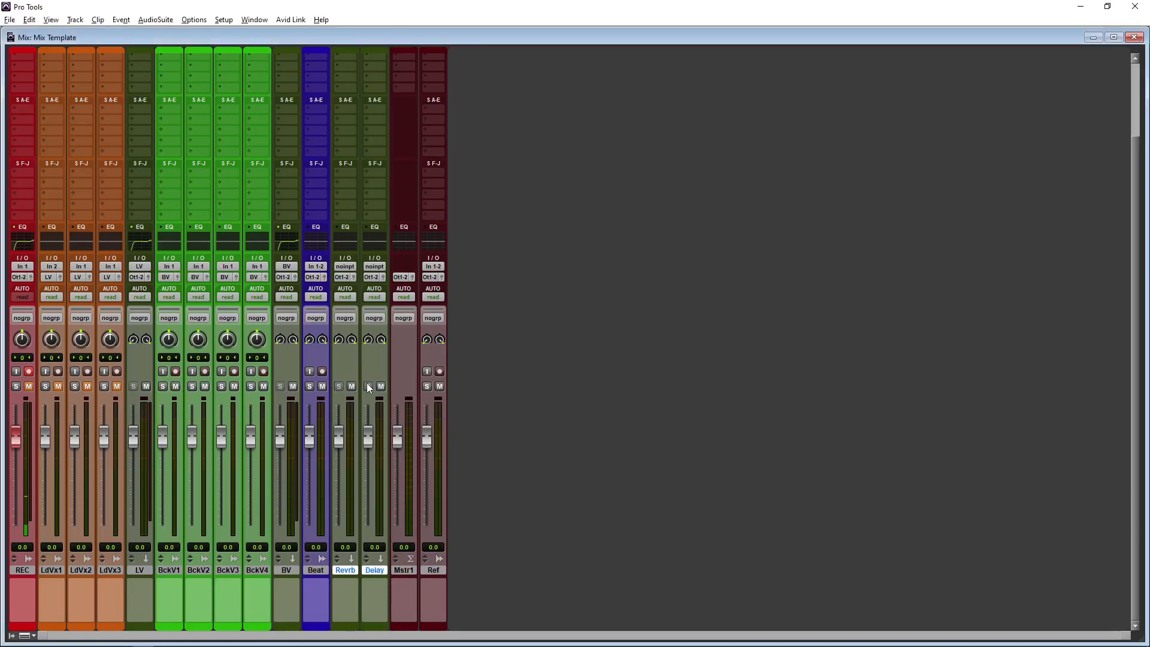
Add a send from the LV track to the Reverb track and set its level to 0.0 dB
scroll(562, 348, "up", 3)
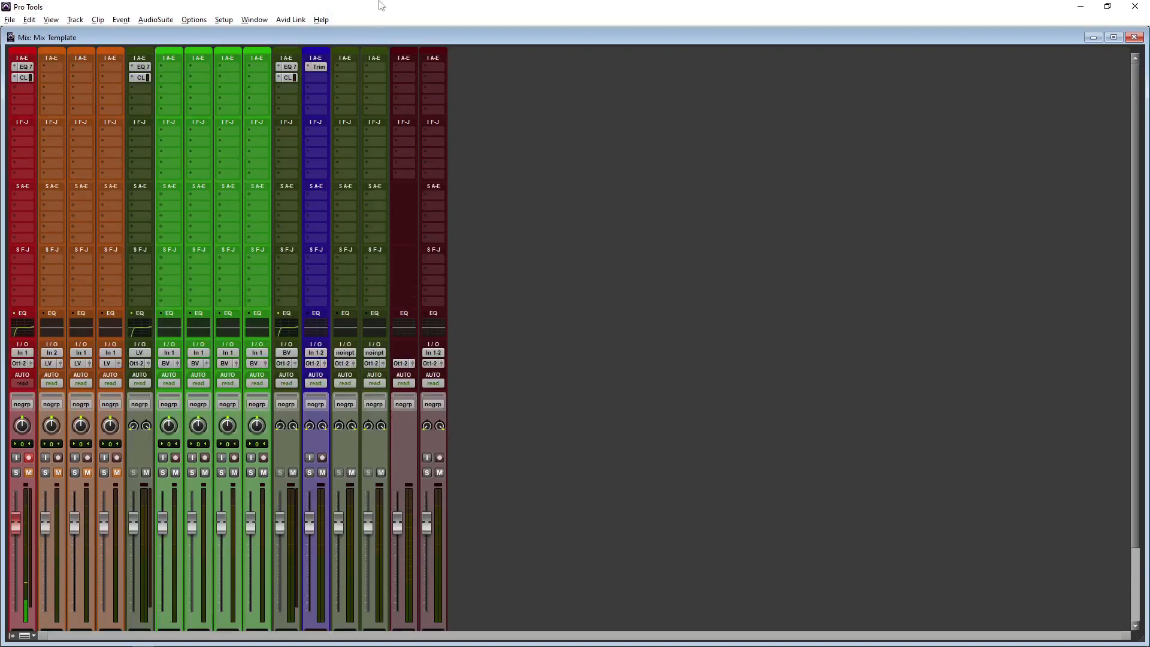
scroll(384, 355, "down", 3)
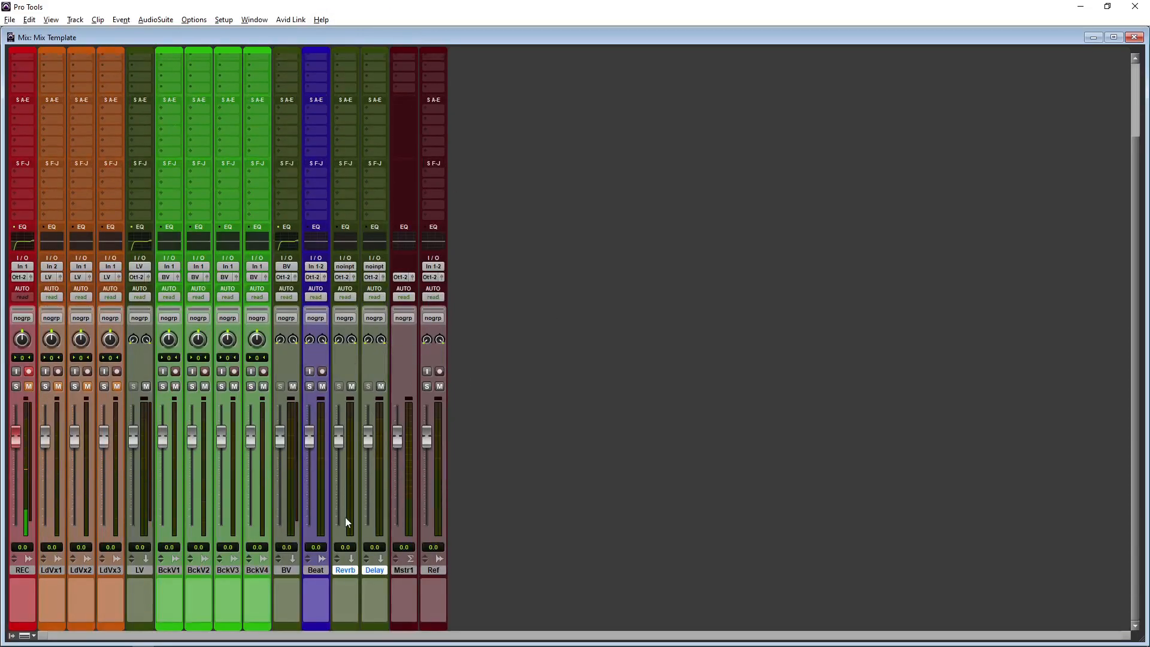
scroll(363, 564, "up", 2)
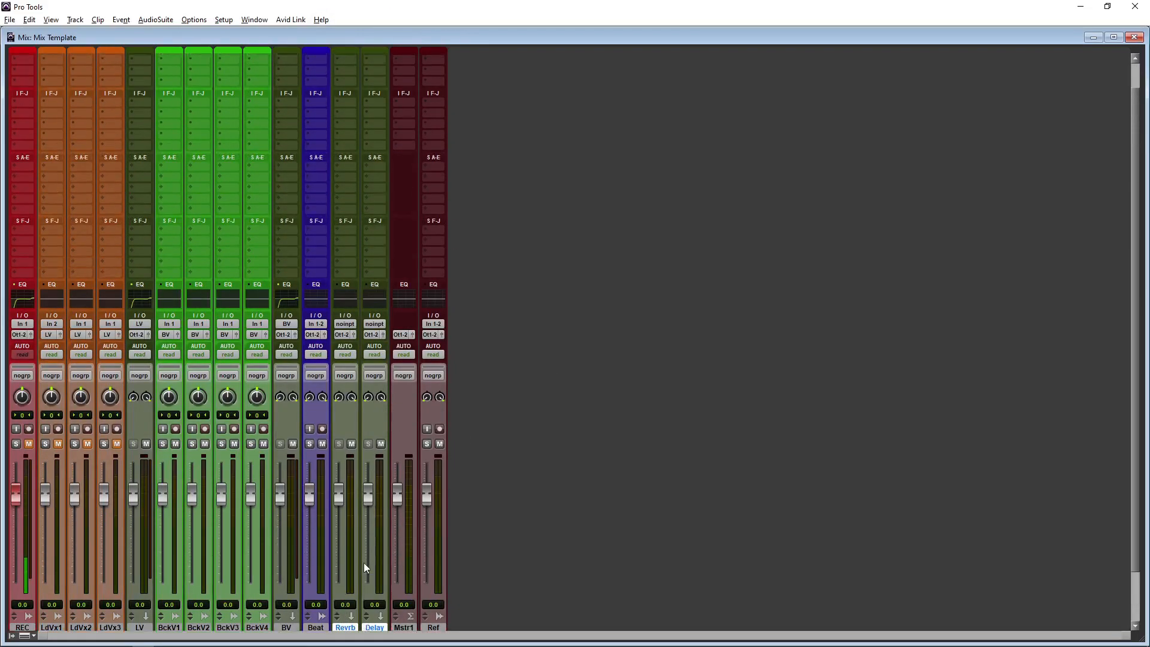
scroll(387, 436, "up", 1)
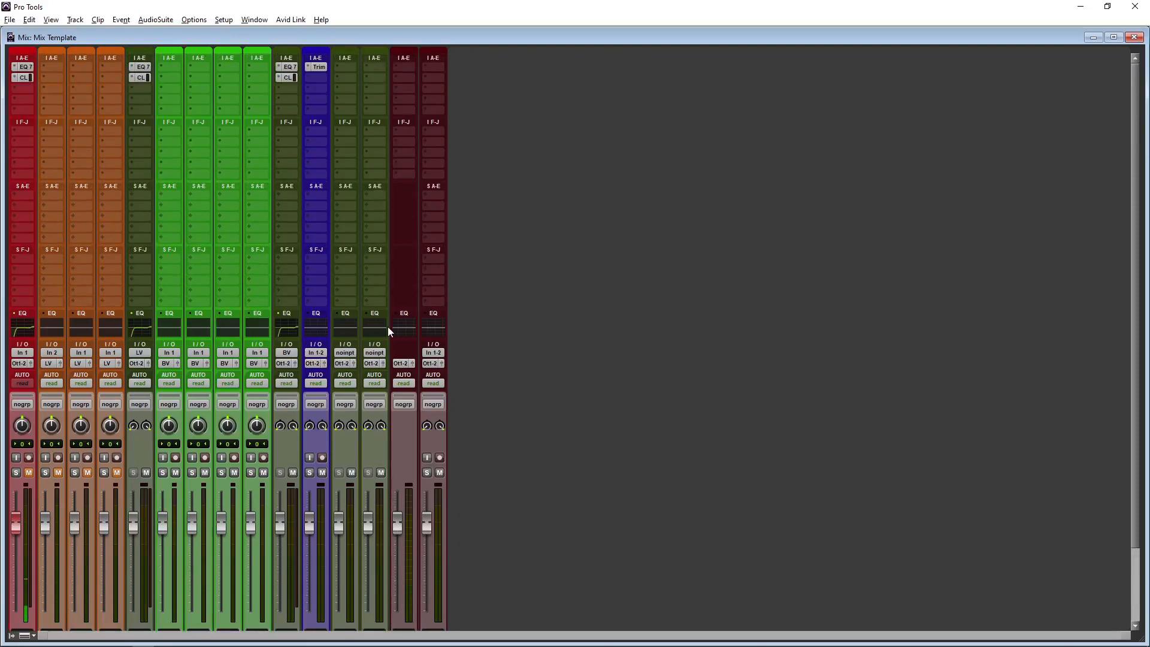
scroll(383, 329, "down", 3)
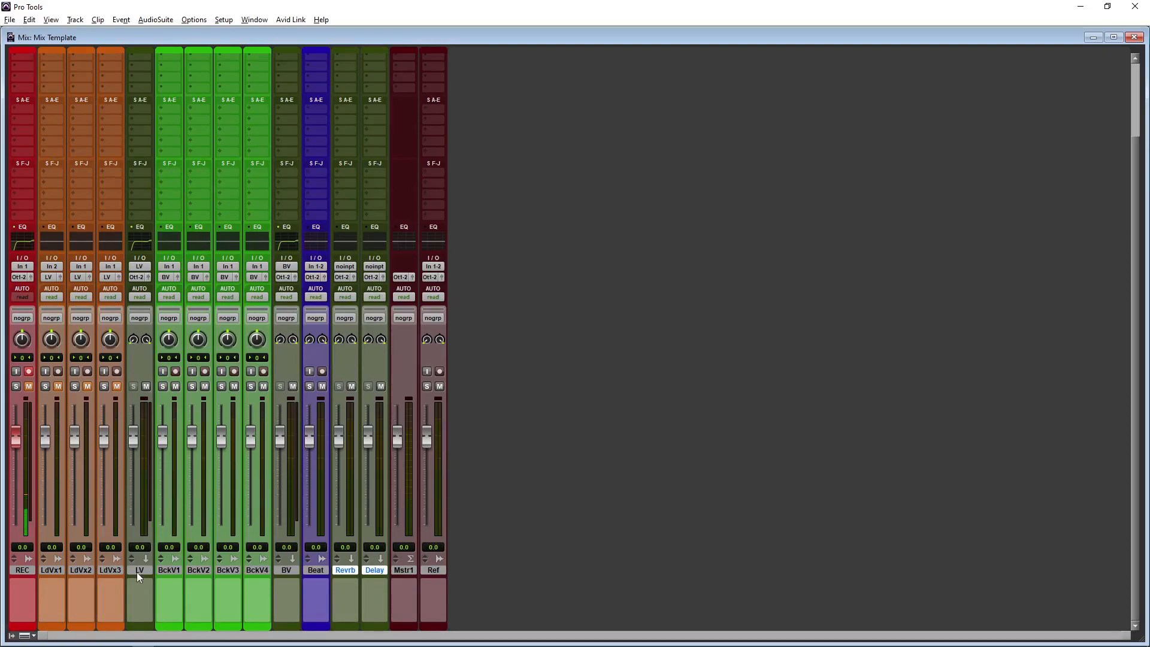
scroll(137, 573, "up", 3)
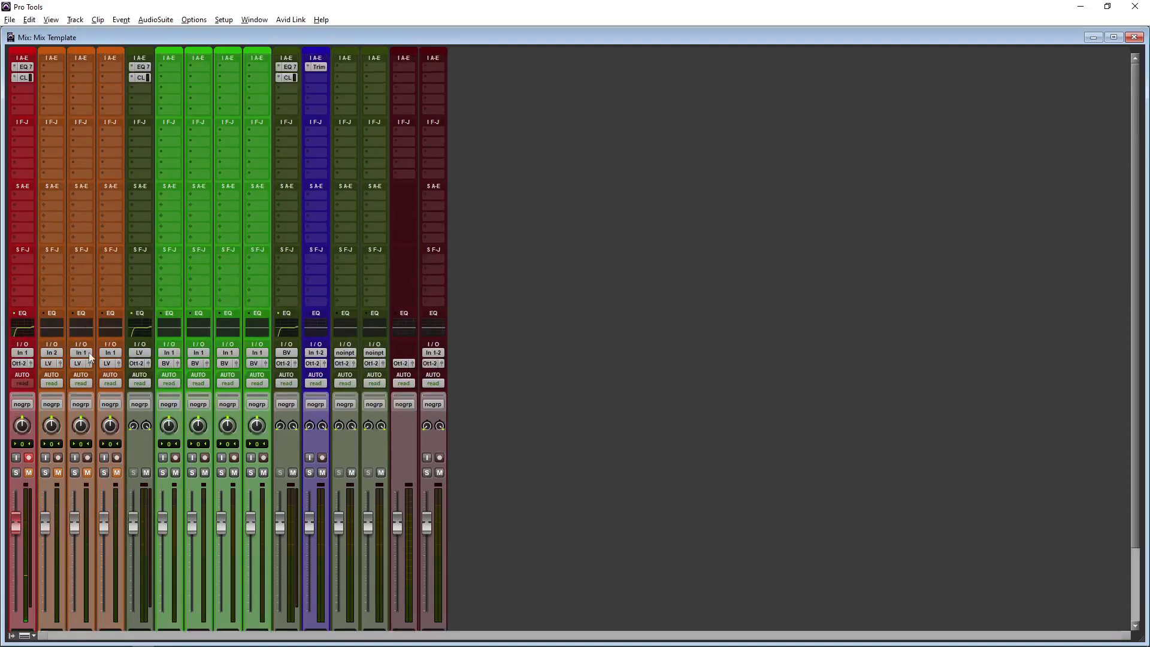
left_click(132, 197)
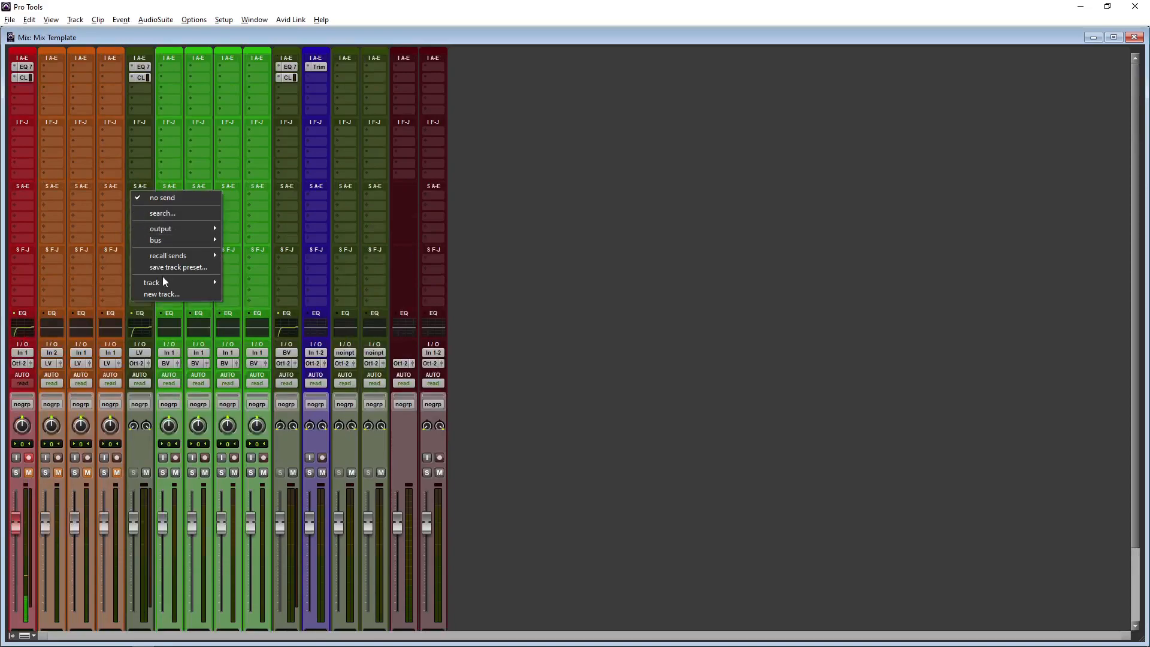
mouse_move(160, 283)
left_click(265, 307)
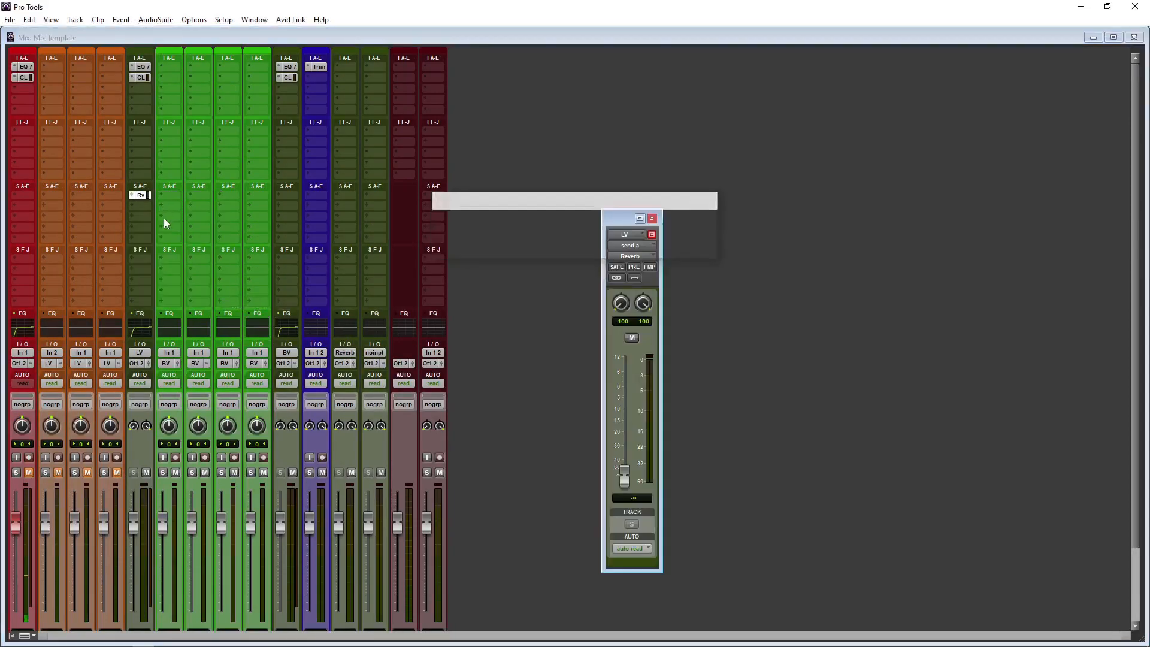
left_click_drag(624, 476, 620, 360)
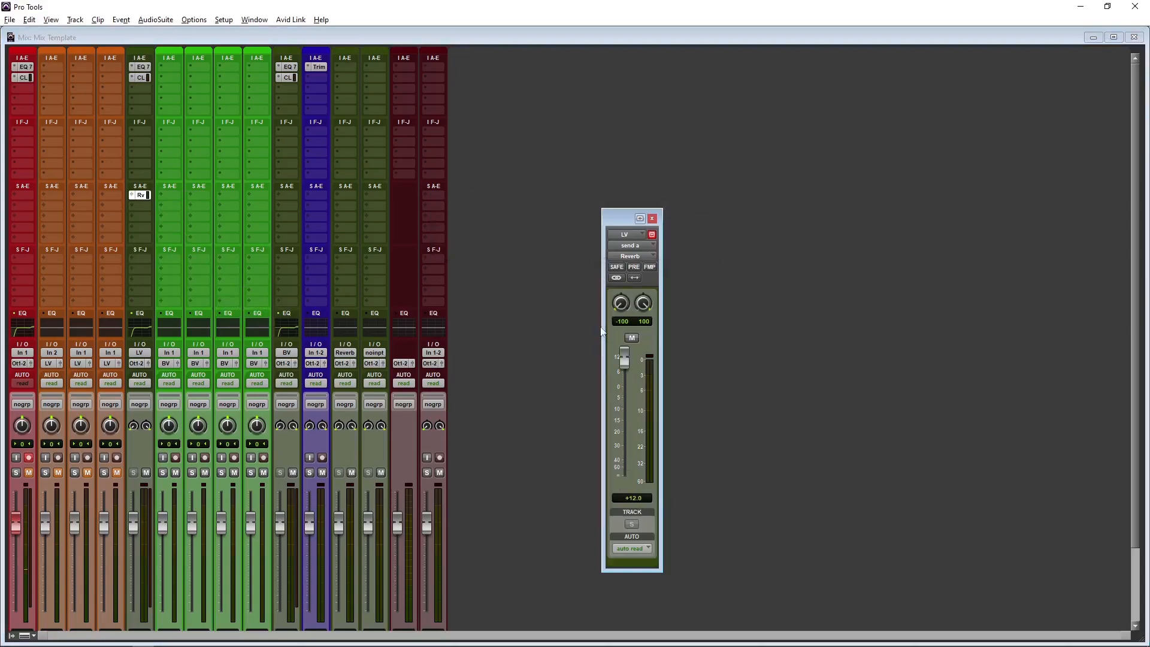
left_click(623, 373, "alt")
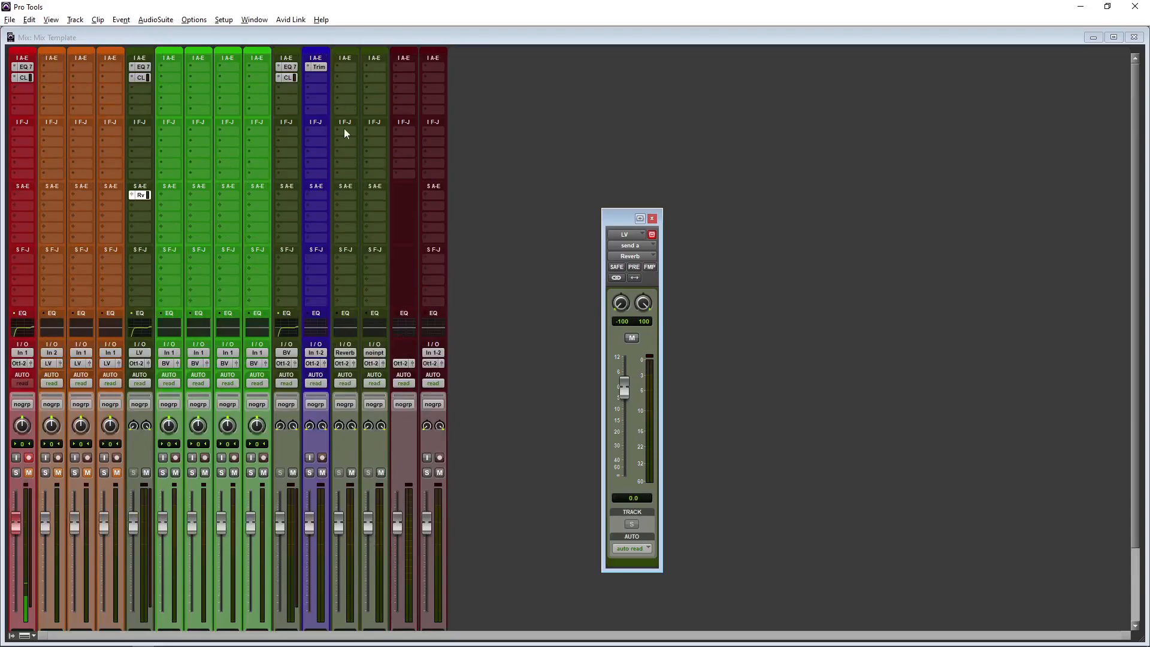
Add a multichannel D-Verb to the first insert slot of the Reverb track and close the open send window
left_click(337, 70)
mouse_move(366, 102)
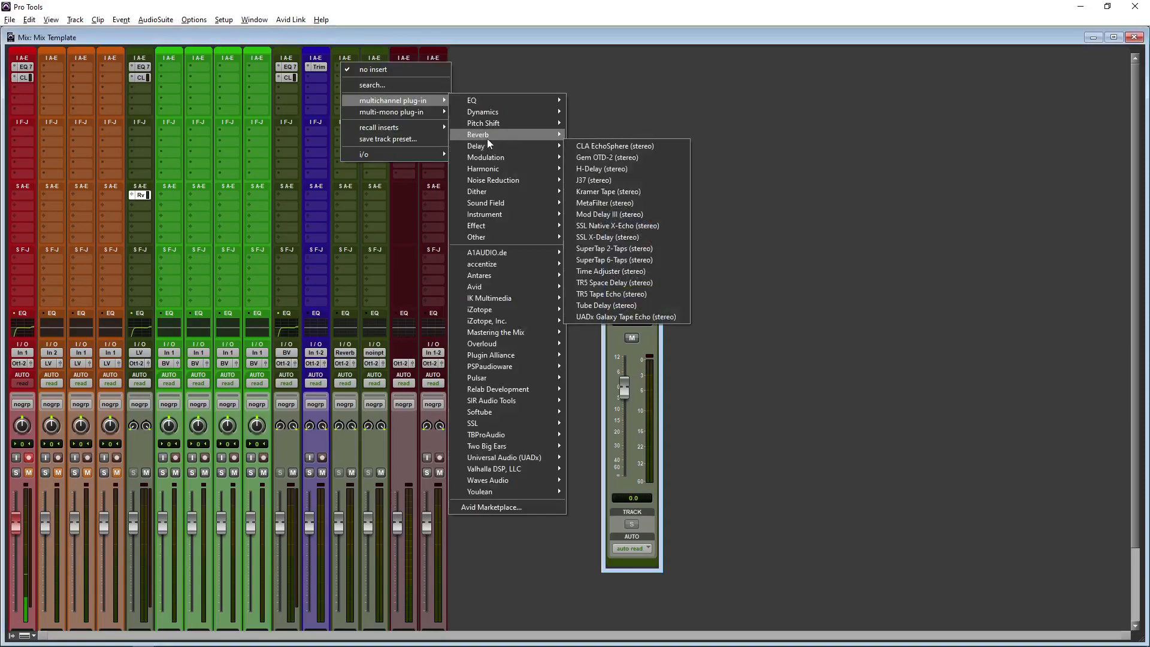
mouse_move(482, 135)
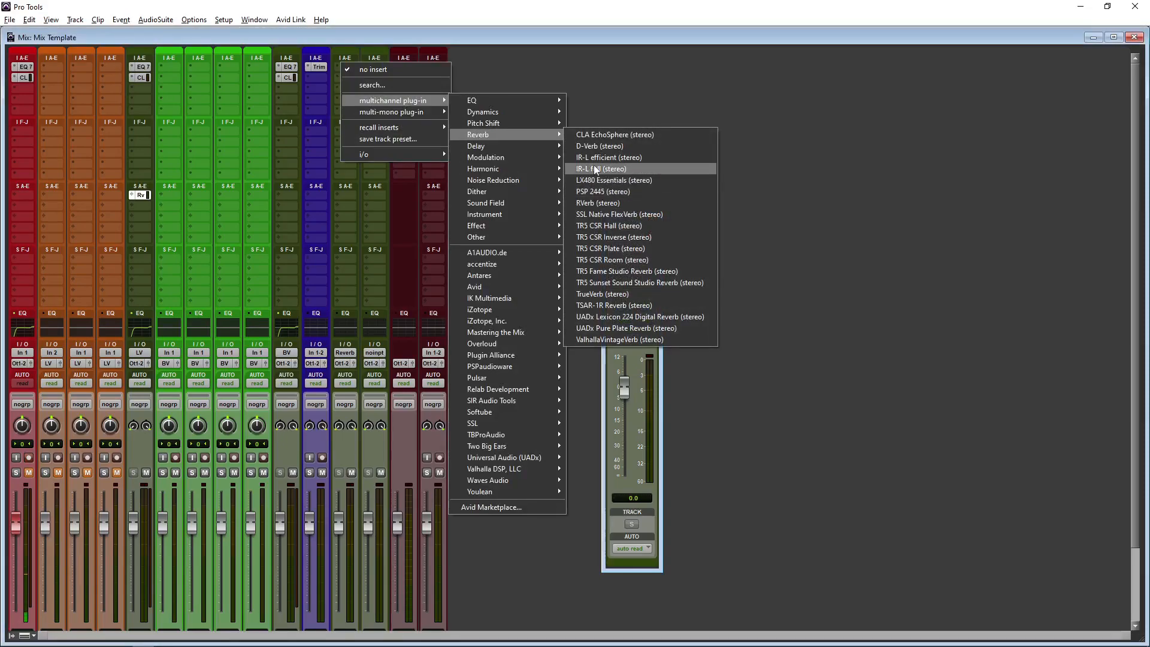
left_click(597, 146)
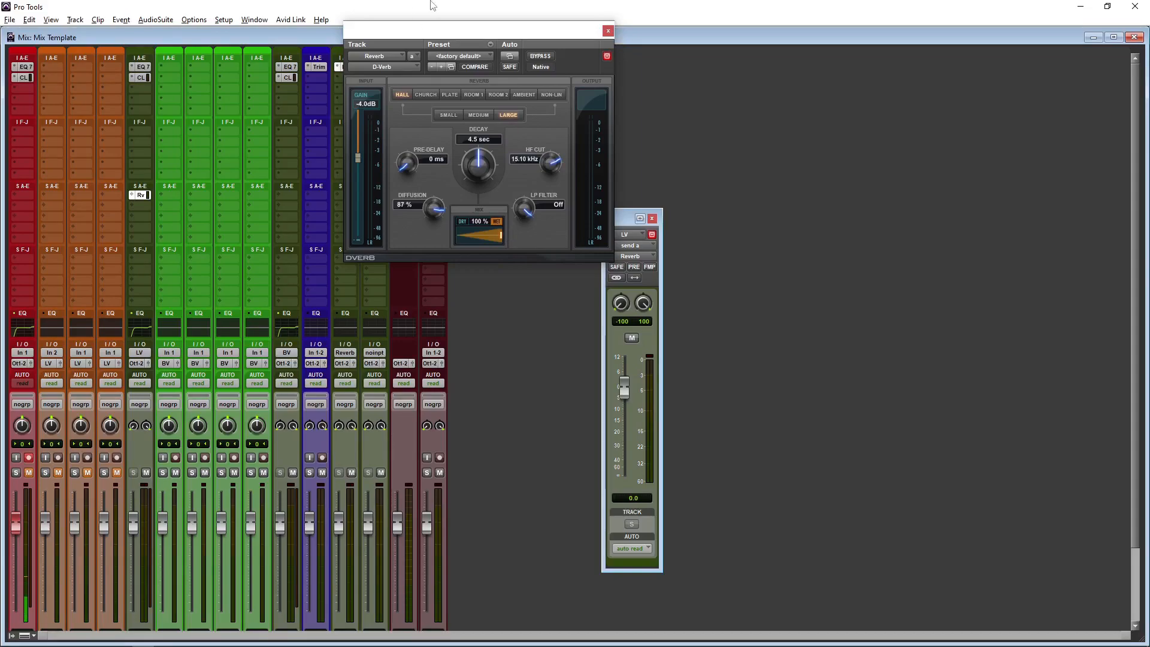
left_click_drag(71, 316, 77, 273)
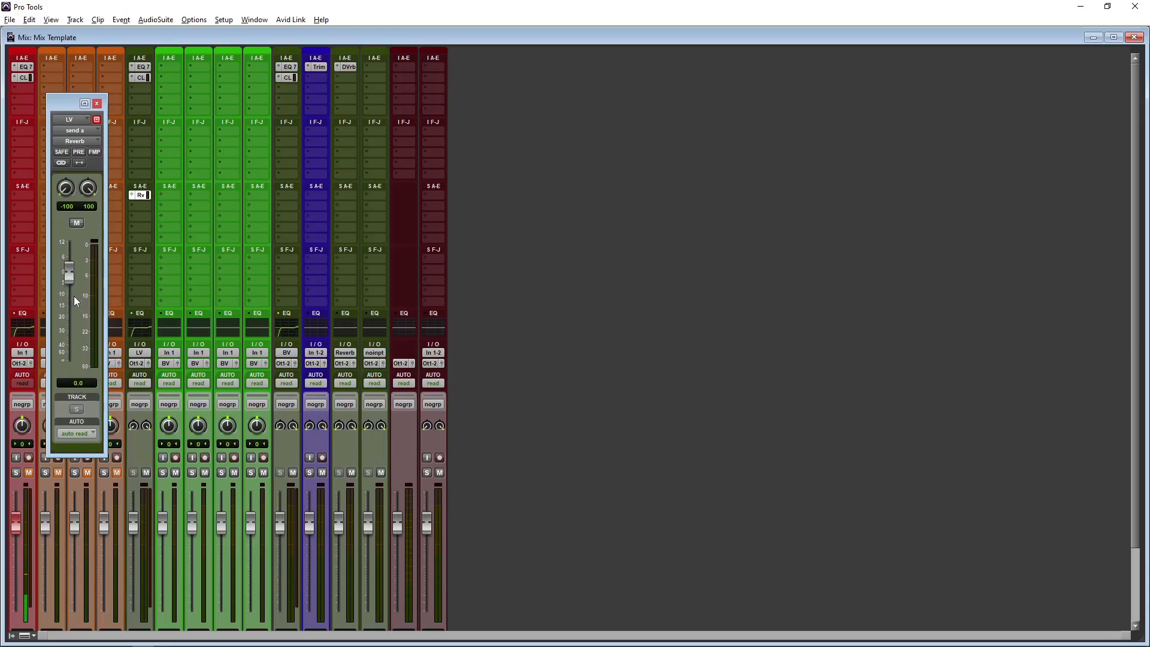
left_click(96, 103)
Add a second send from the LV track to the Delay track and set its level to 0.0 dB
left_click(131, 205)
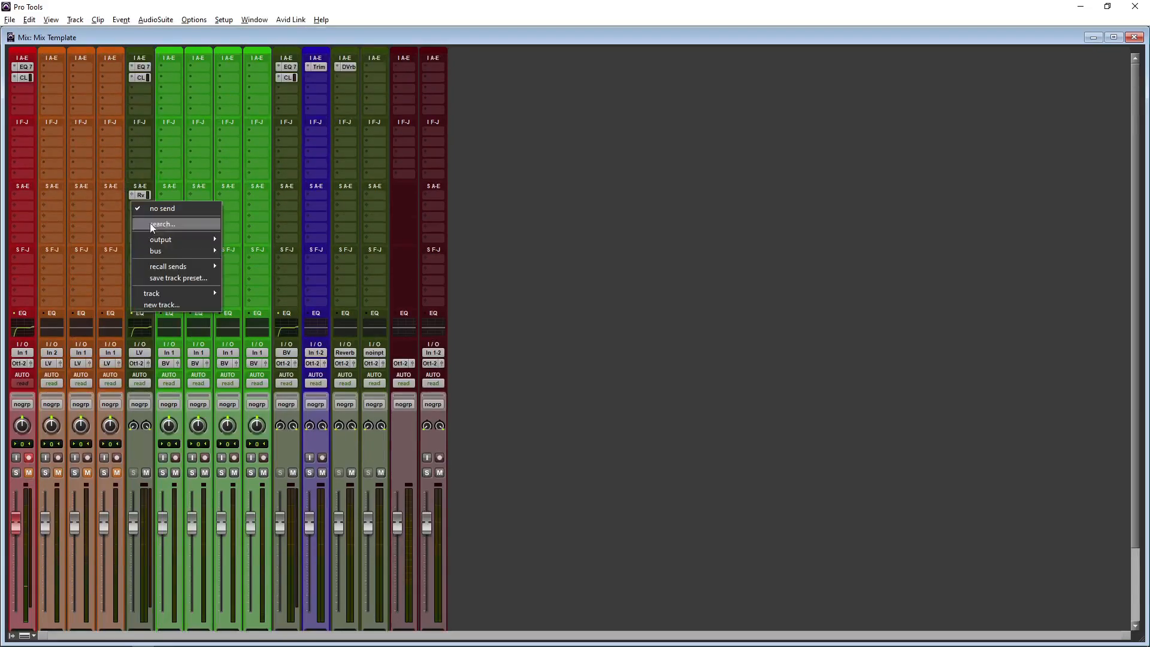
mouse_move(175, 293)
left_click(264, 328)
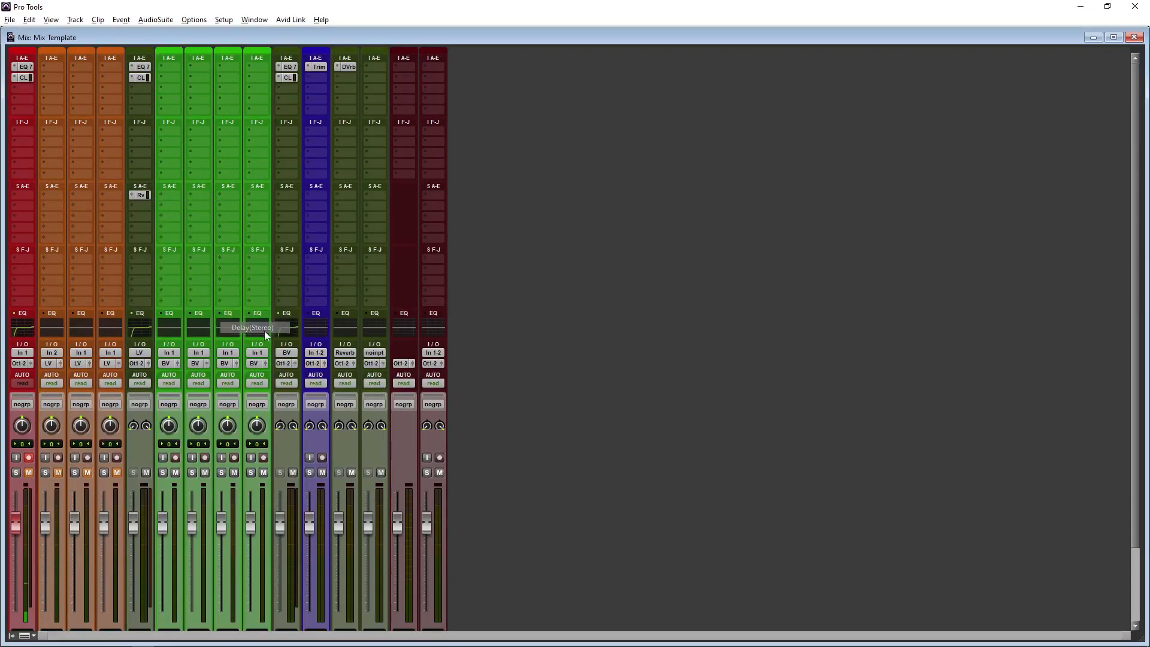
left_click(70, 364, "alt")
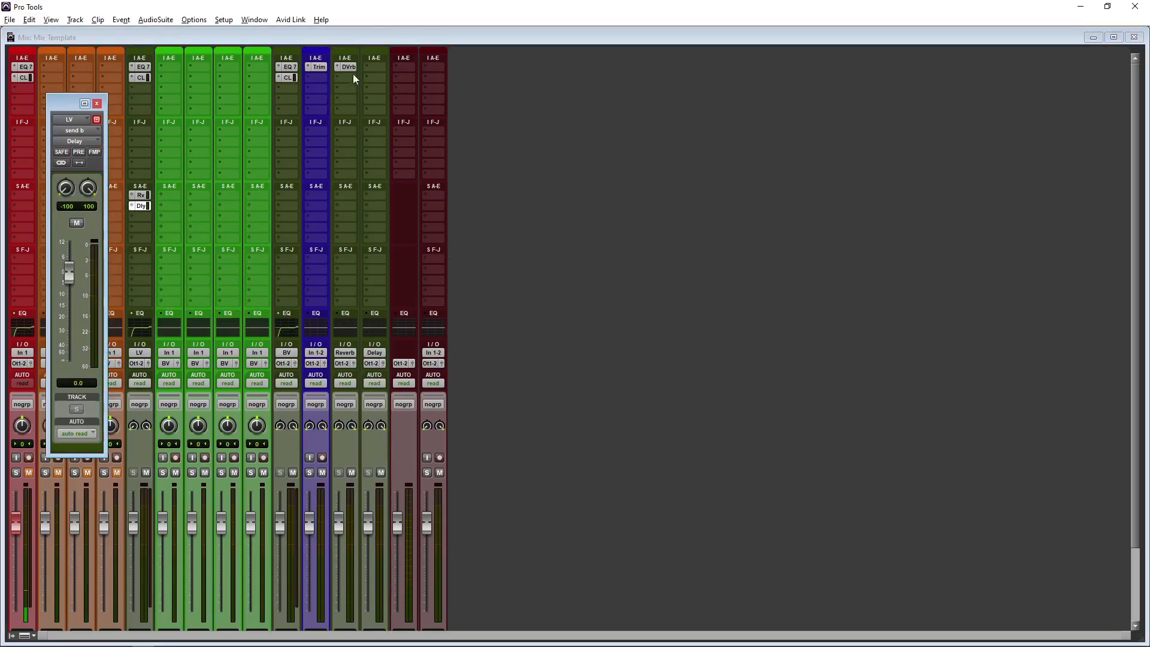
Add a multichannel Mod Delay III to the first insert slot of the Delay track
scroll(372, 95, "down", 3)
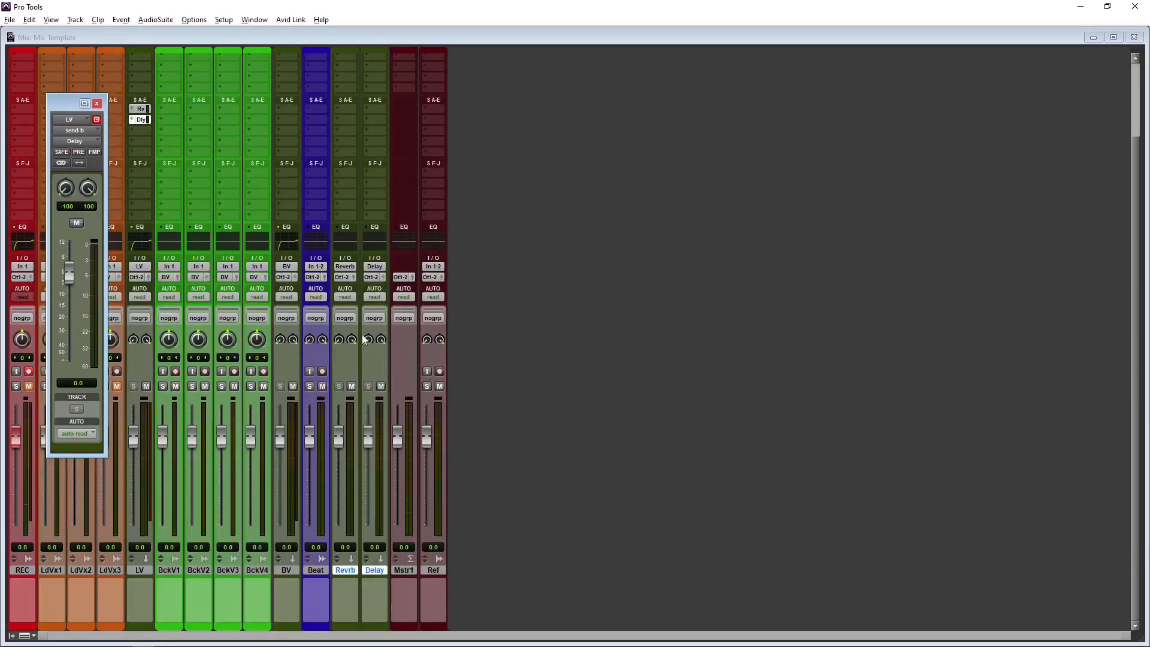
scroll(364, 335, "up", 3)
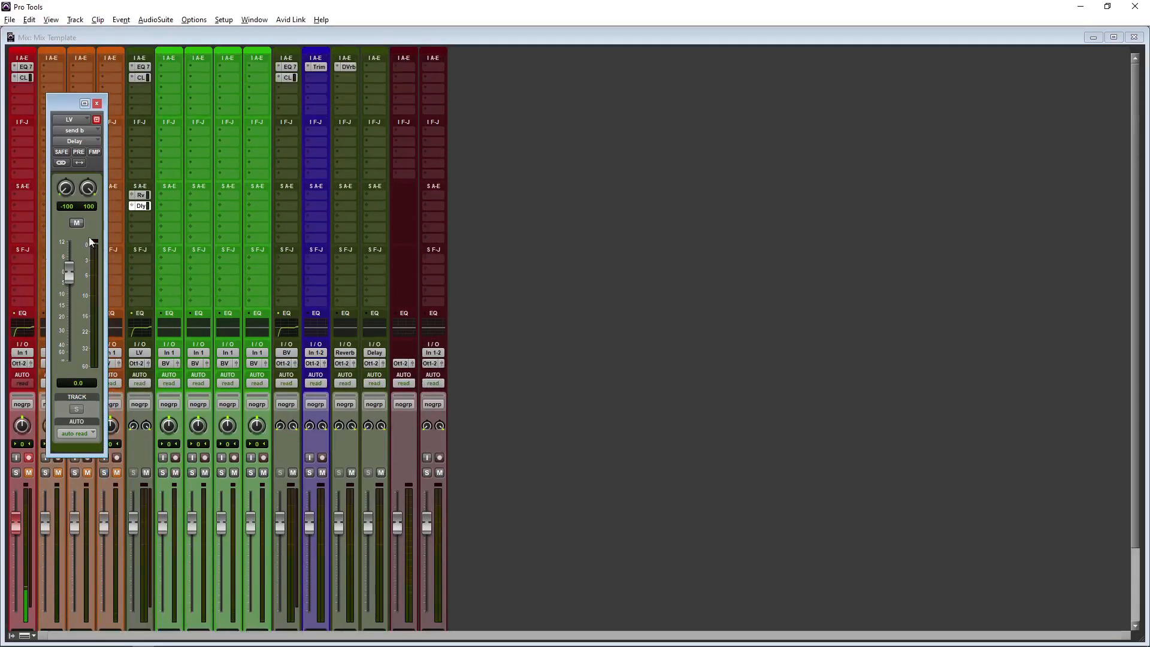
left_click(368, 68)
mouse_move(417, 102)
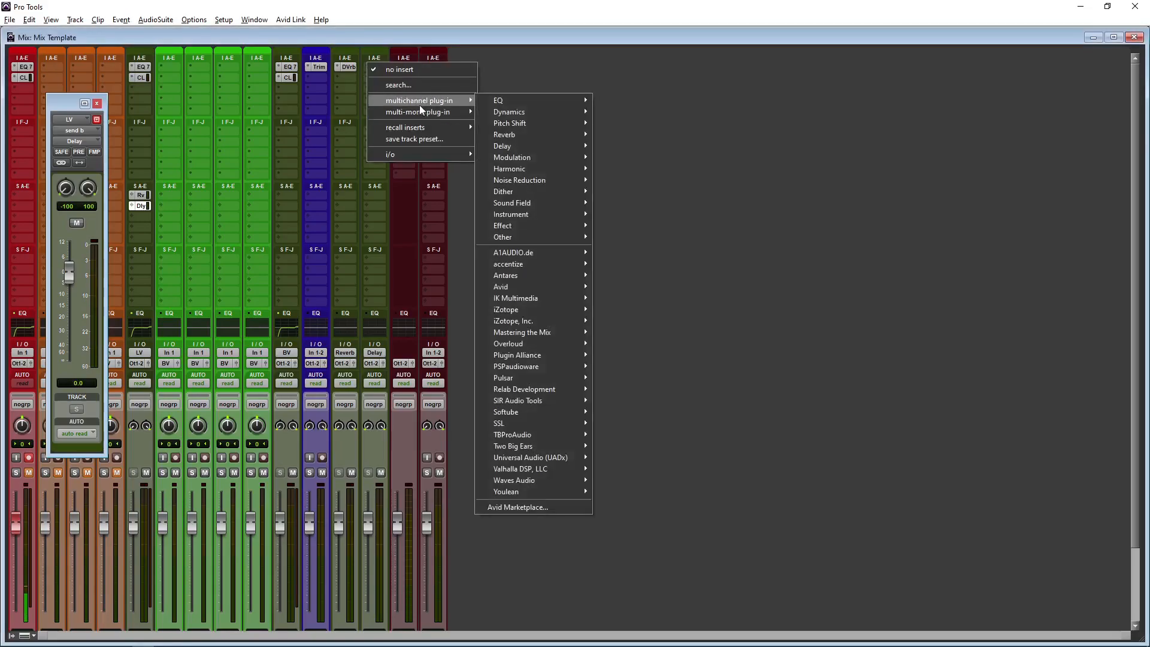
mouse_move(522, 144)
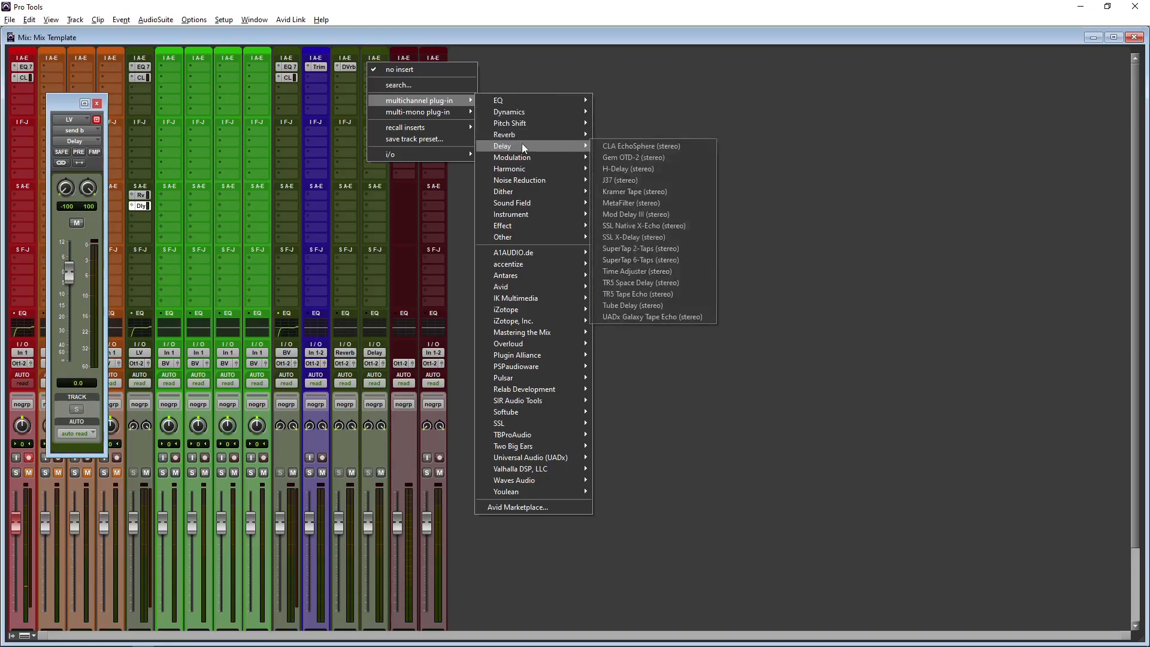
left_click(671, 211)
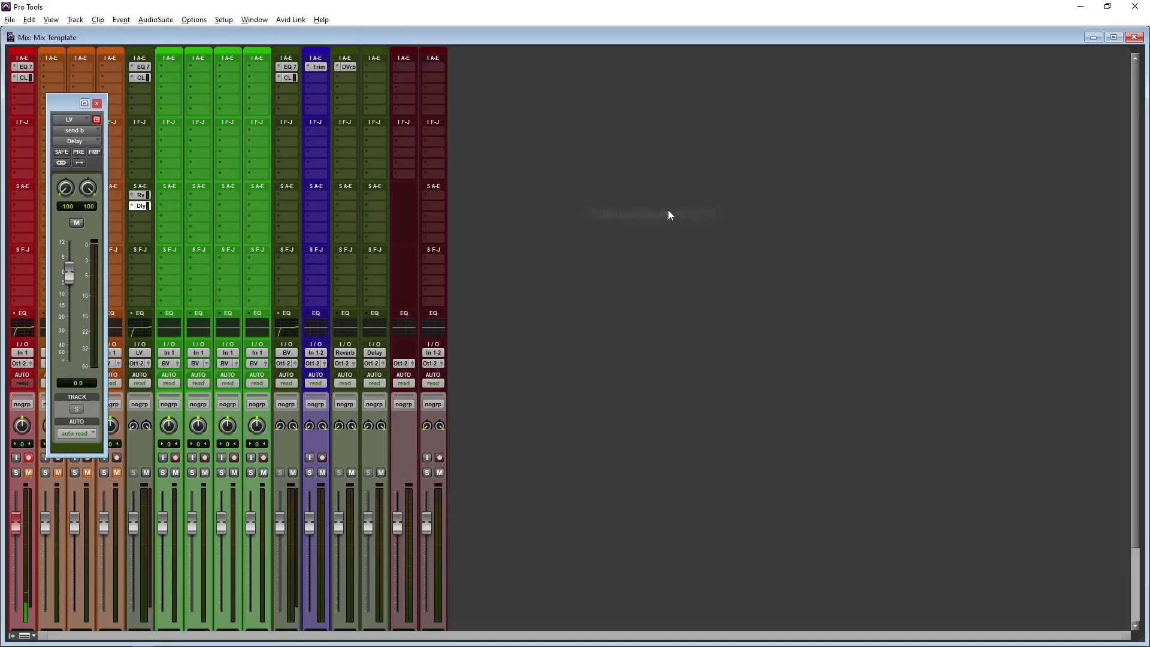
left_click(418, 109)
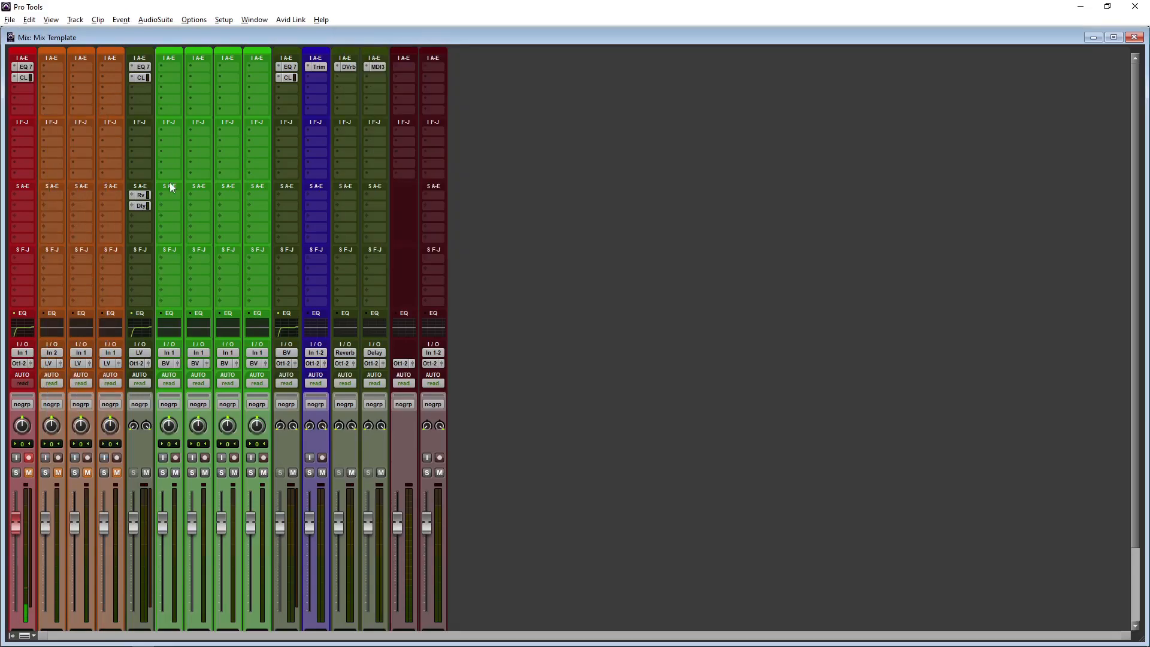
Lower LV's Reverb send to about -4.1 dB and its Delay send to about -12.3 dB
left_click(141, 195)
mouse_move(66, 278)
left_mouse_down()
mouse_move(61, 311)
mouse_move(59, 282)
mouse_move(63, 303)
mouse_move(66, 294)
left_mouse_up()
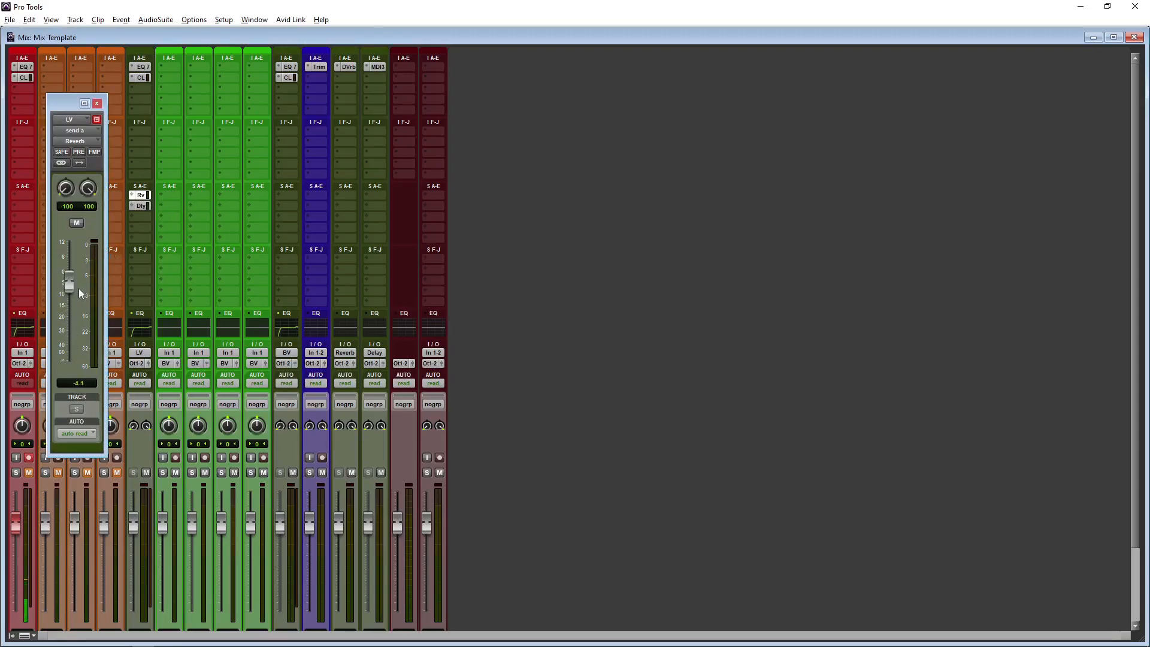
left_click(141, 207)
left_click_drag(72, 300, 72, 319)
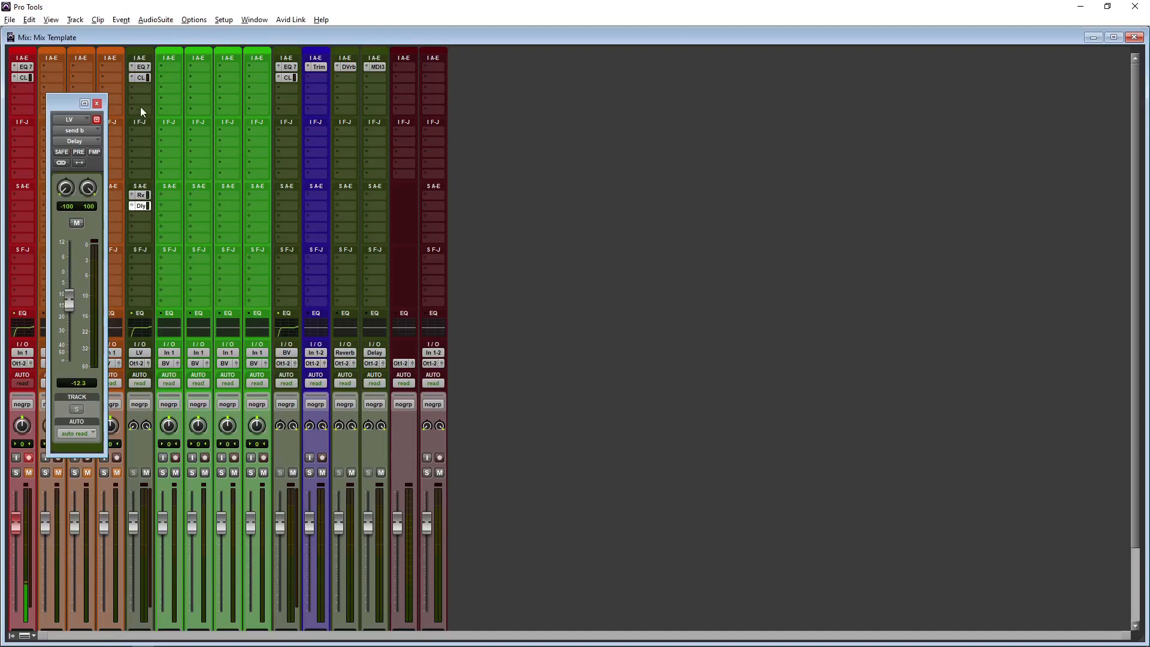
Try inserting a stereo D-Verb directly on the LV track below the compressor
left_click(141, 107)
mouse_move(190, 123)
mouse_move(276, 157)
left_click(395, 171)
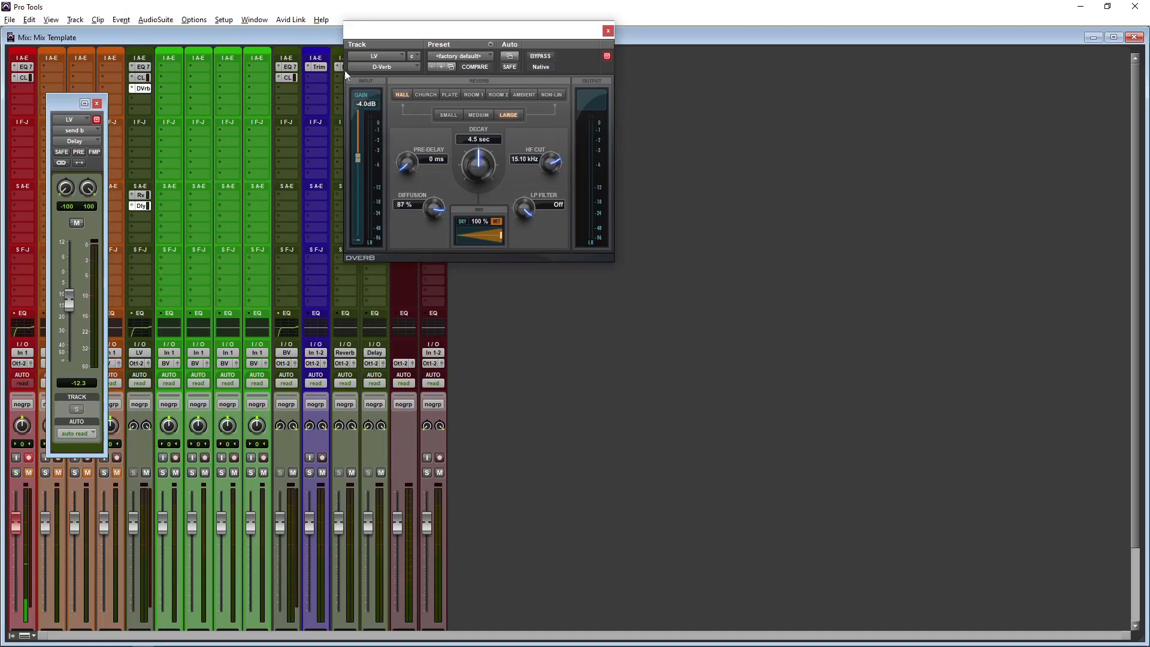
left_click_drag(386, 30, 667, 156)
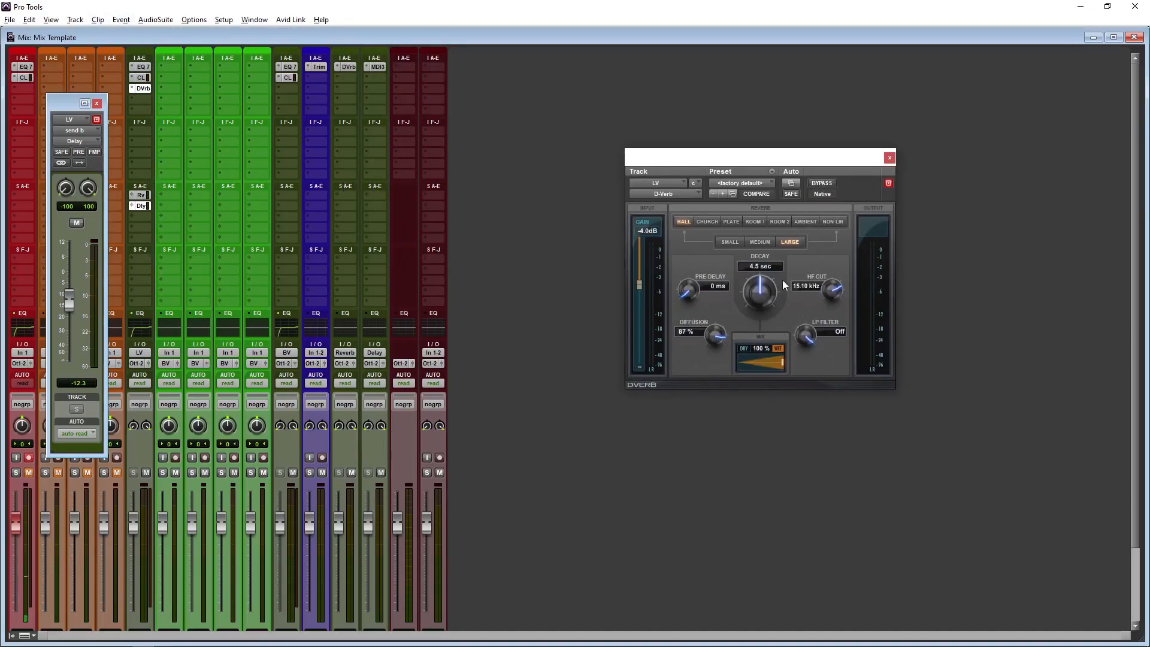
left_click(891, 158)
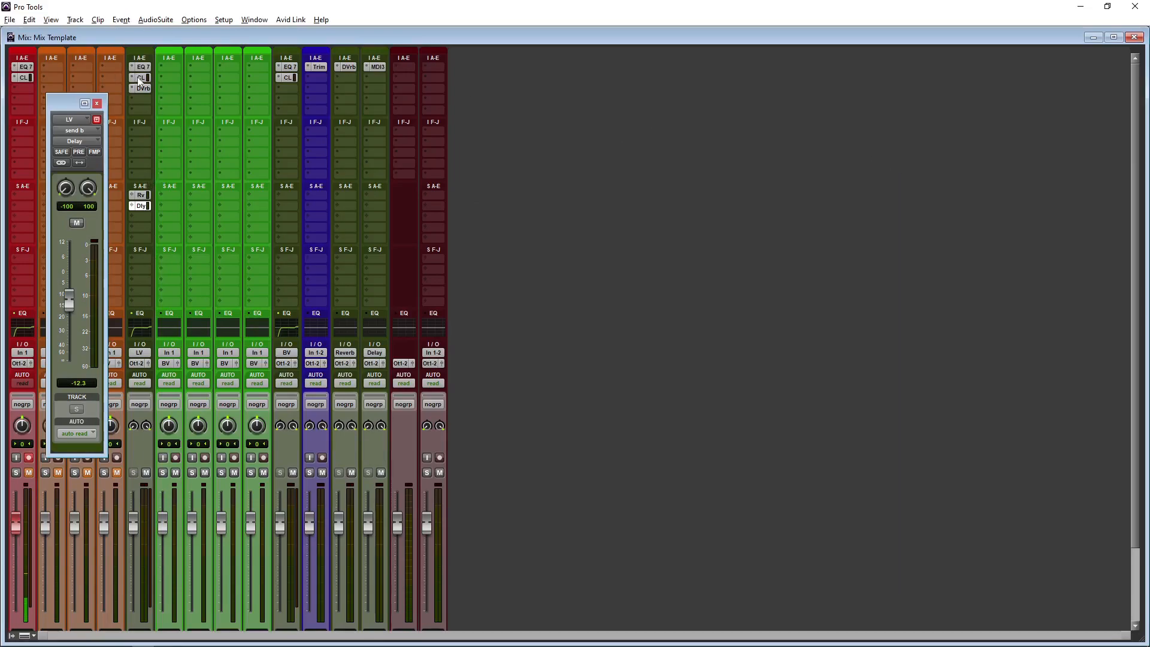
Raise LV's Delay send to about -5.2 dB and check the D-Verb mix setting on the Reverb track
left_click_drag(68, 302, 68, 287)
left_click(351, 66)
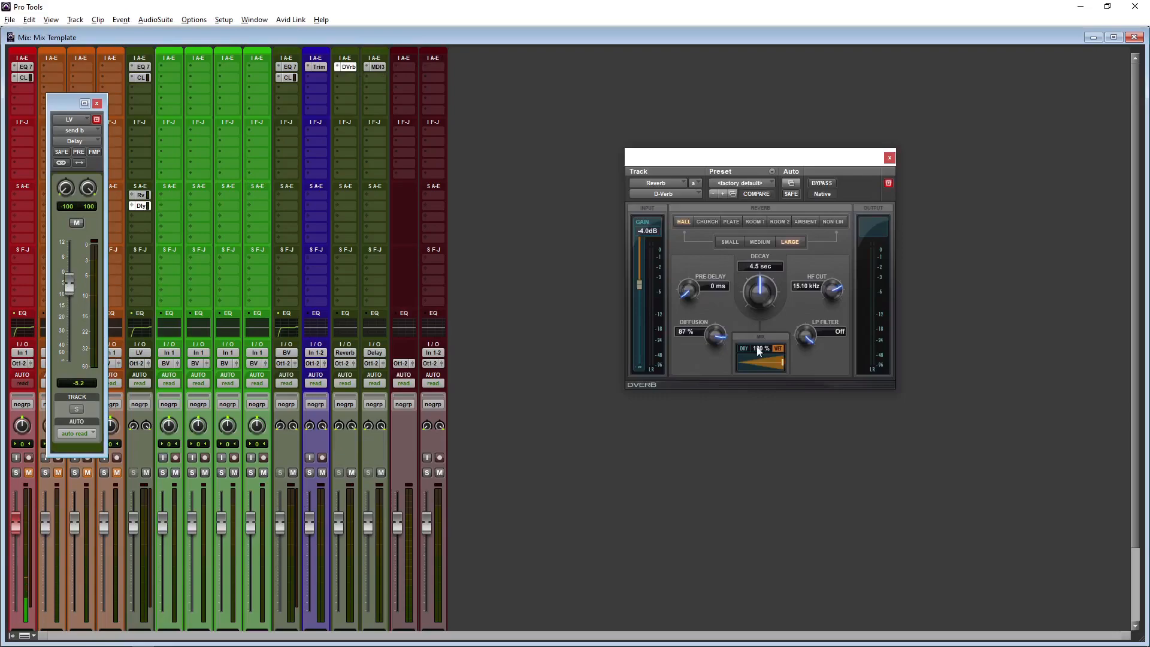
left_click(890, 158)
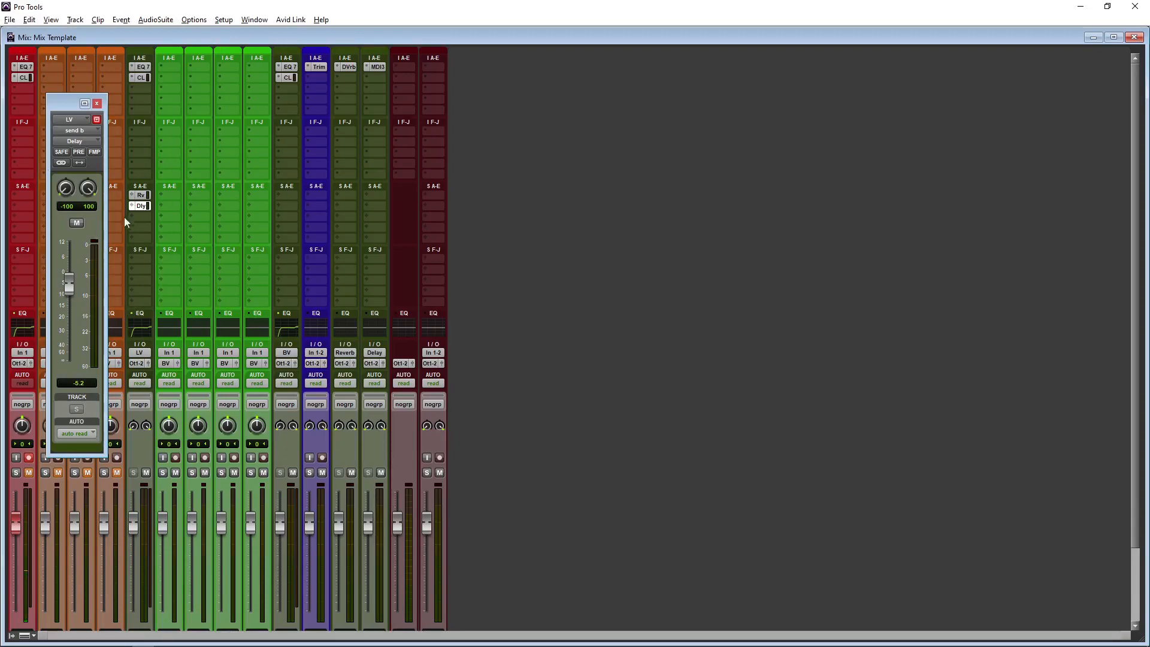
Raise LV's Delay send level slightly and check the Reverb track's name and comments
left_click_drag(70, 285, 70, 278)
left_click(96, 104)
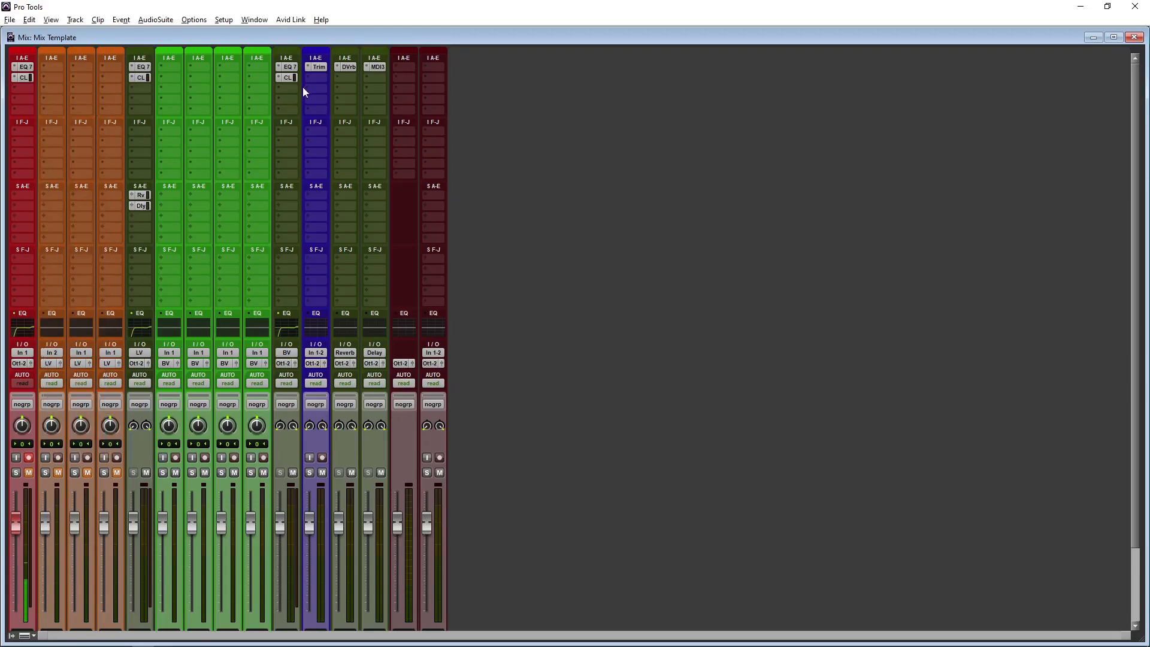
scroll(359, 98, "down", 3)
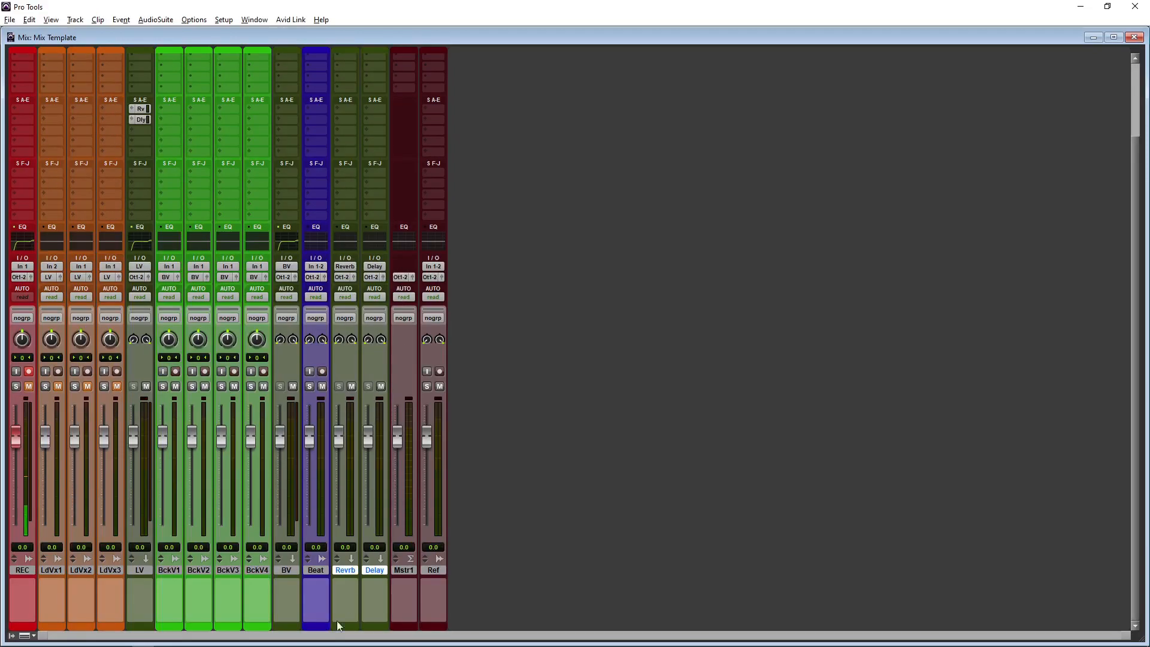
double_click(348, 570)
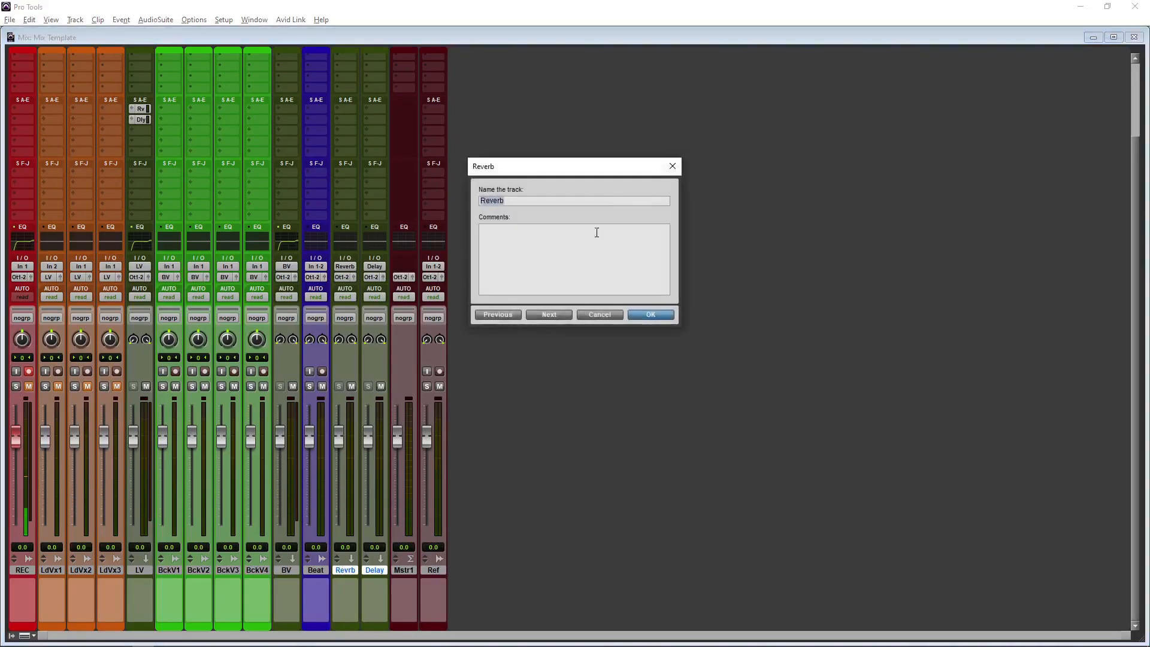
left_click(651, 315)
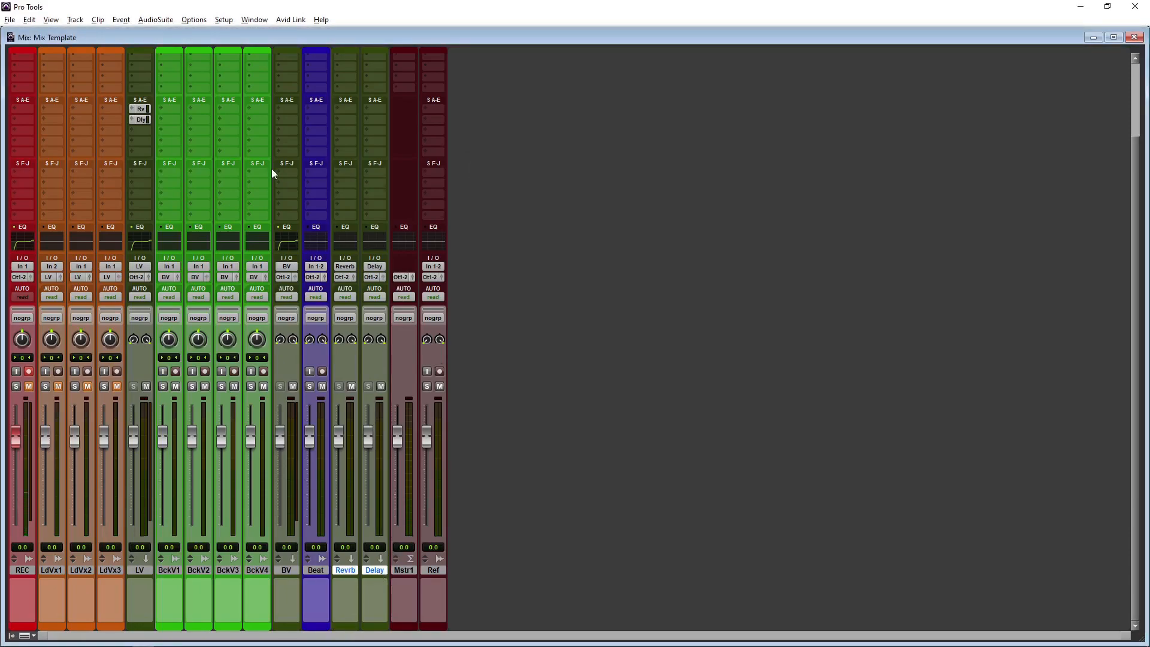
scroll(168, 140, "up", 3)
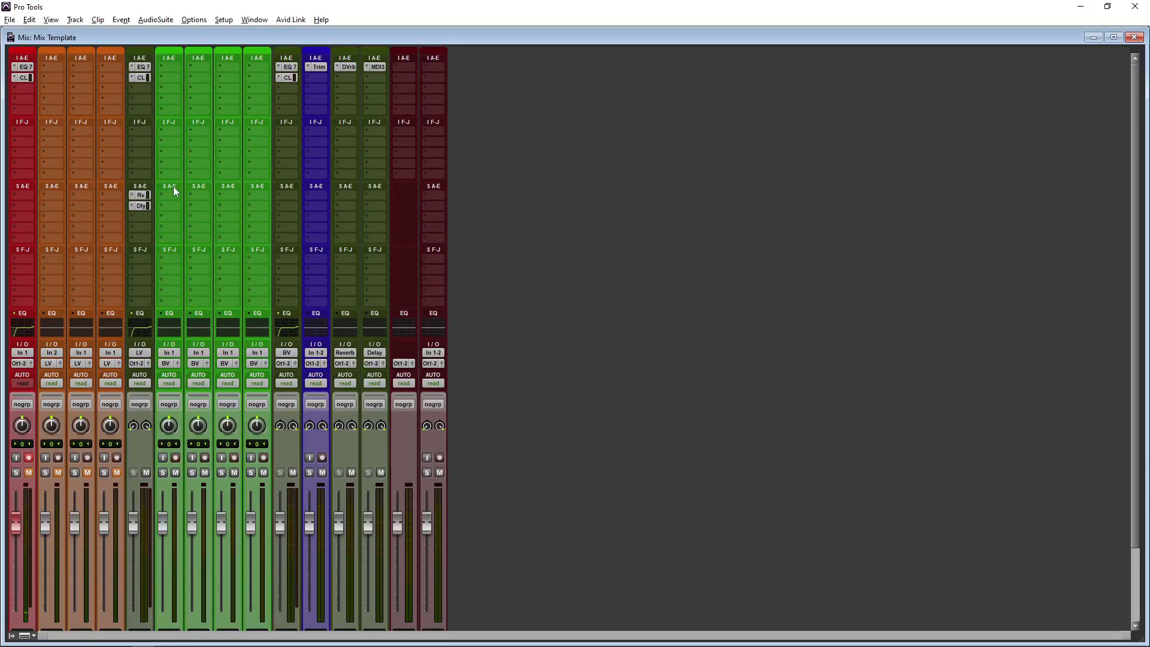
Disarm the REC track and add a multichannel EQ3 7-Band to the first insert slot of Master 1
left_click(29, 459)
left_click(397, 66)
mouse_move(486, 101)
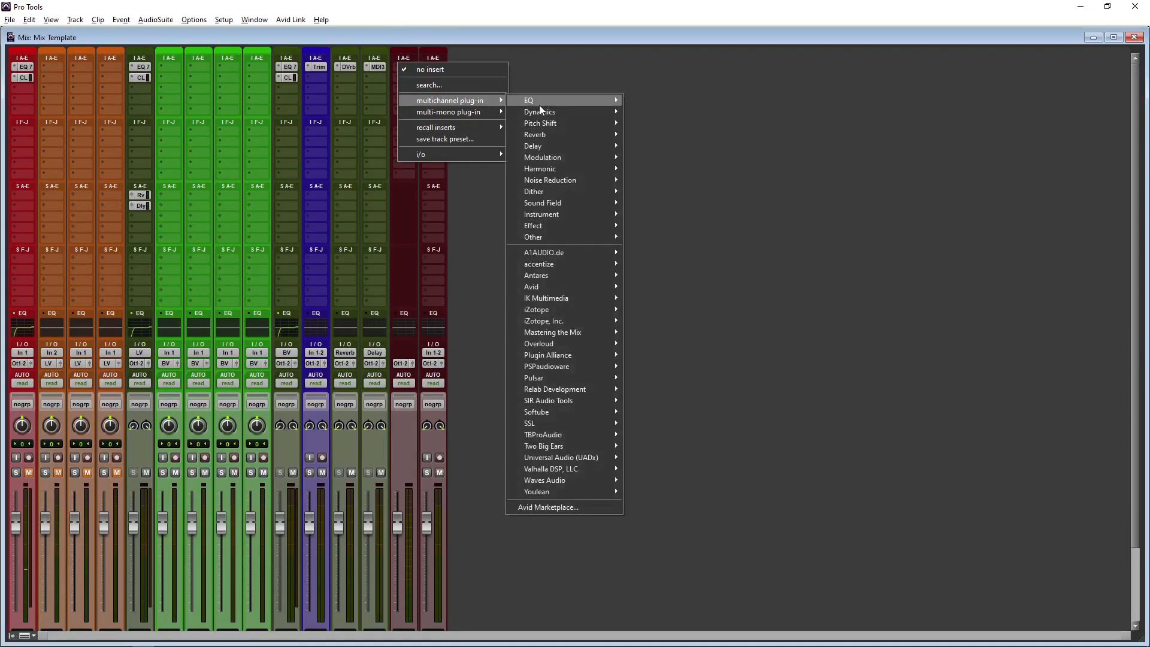
mouse_move(533, 103)
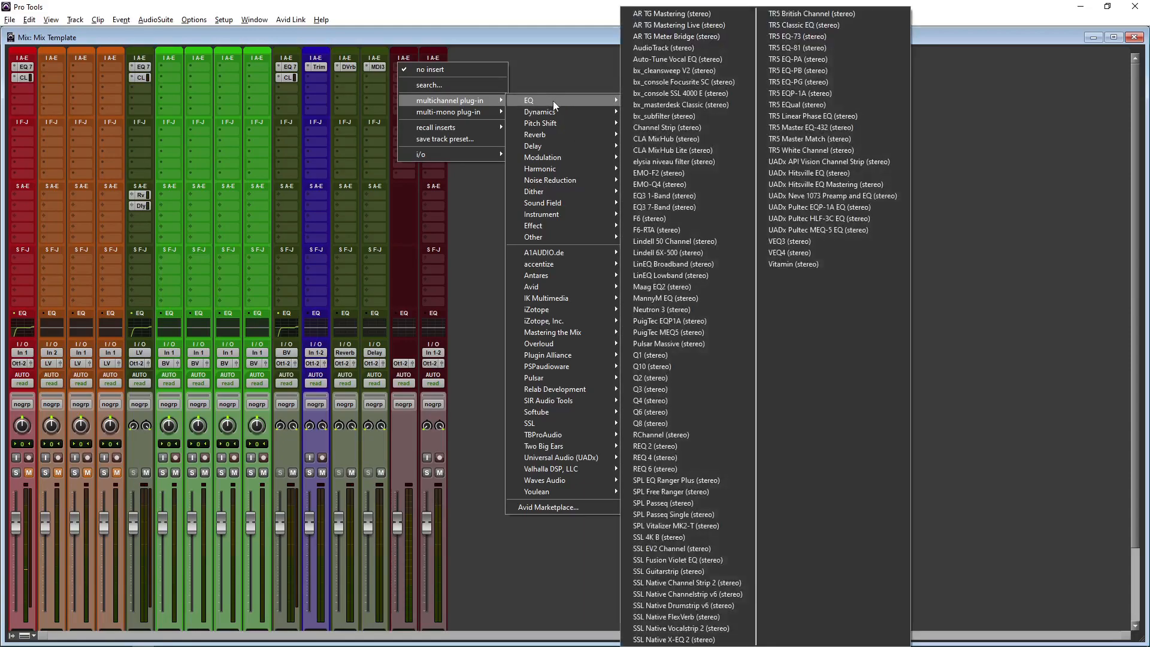
left_click(678, 207)
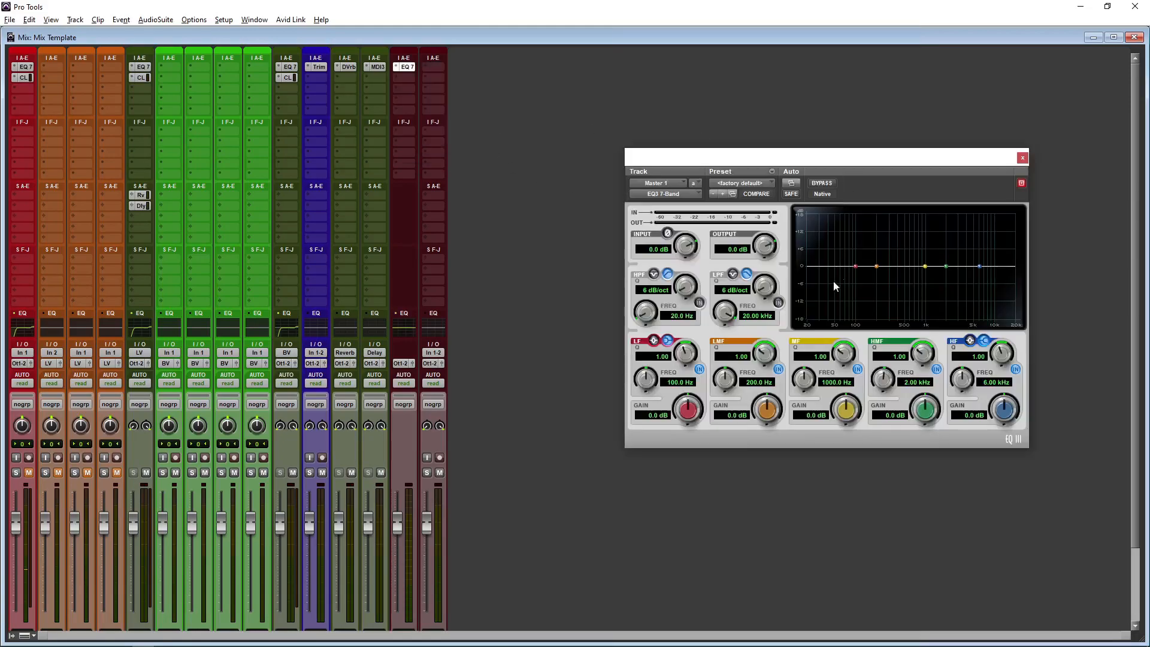
Enable the high-pass and low-pass filters in Master 1's EQ, adjusting the low-pass frequency and both filter slopes
left_click(778, 303)
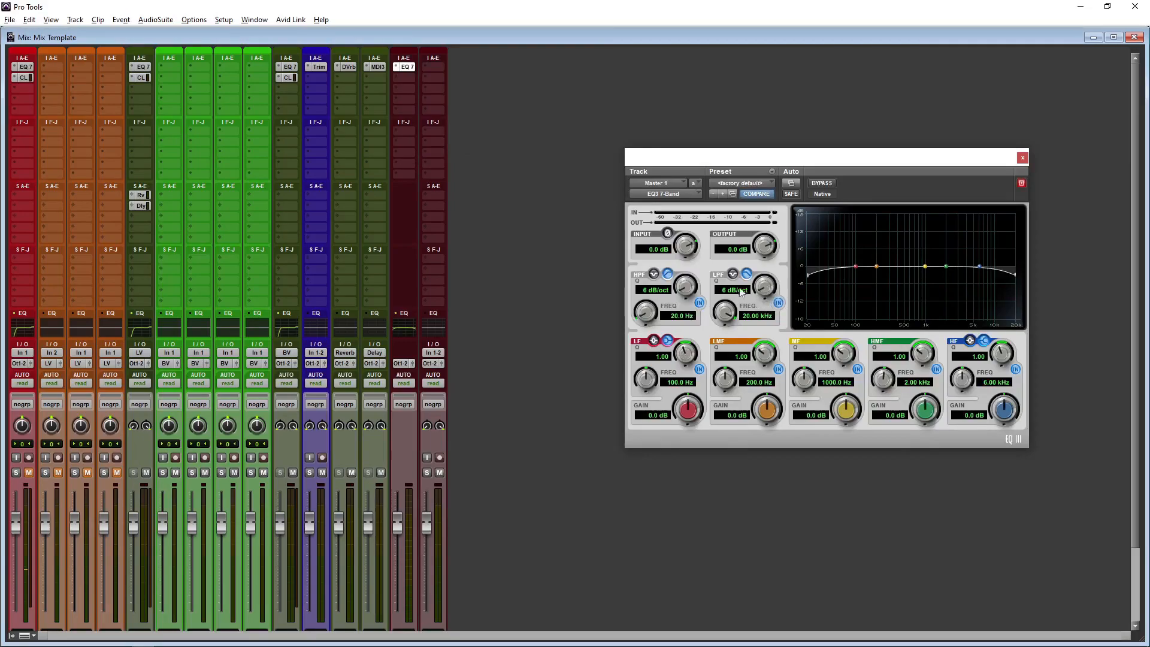
left_click_drag(722, 318, 714, 319)
left_click_drag(690, 289, 690, 283)
left_click_drag(762, 290, 762, 286)
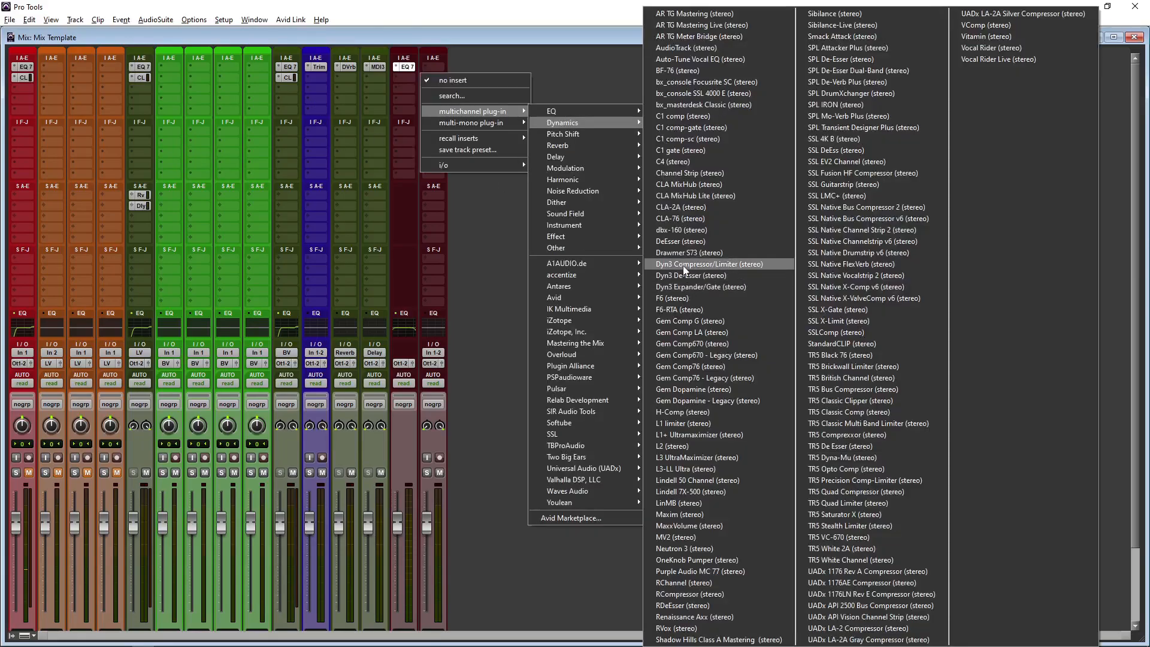
Add a stereo Dyn3 Compressor/Limiter to Master 1's second insert with -20.0 dB threshold, 1.1:1 ratio, 36.3 ms attack and 5.0 ms release
left_click(683, 265)
left_click_drag(917, 369, 917, 357)
left_click_drag(764, 362, 758, 379)
left_click_drag(847, 323, 840, 304)
left_click_drag(816, 395, 810, 412)
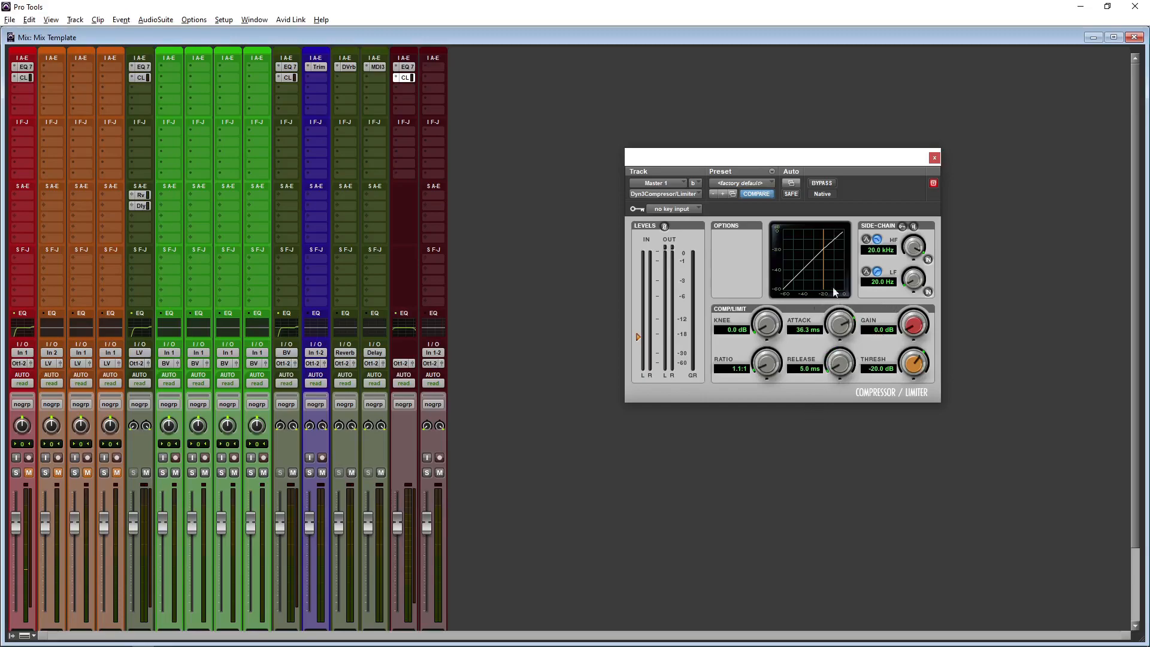
Add a stereo Lo-Fi plug-in to Master 1's third insert slot with its saturation at 0.2
left_click(403, 89)
mouse_move(456, 122)
mouse_move(597, 137)
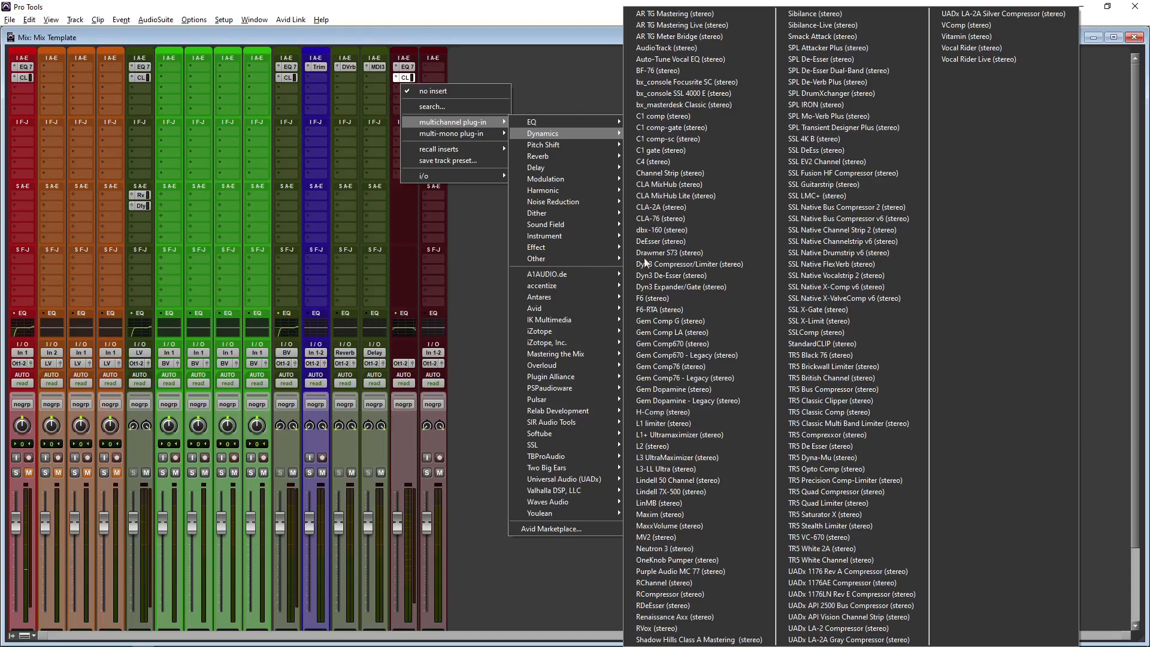
mouse_move(562, 146)
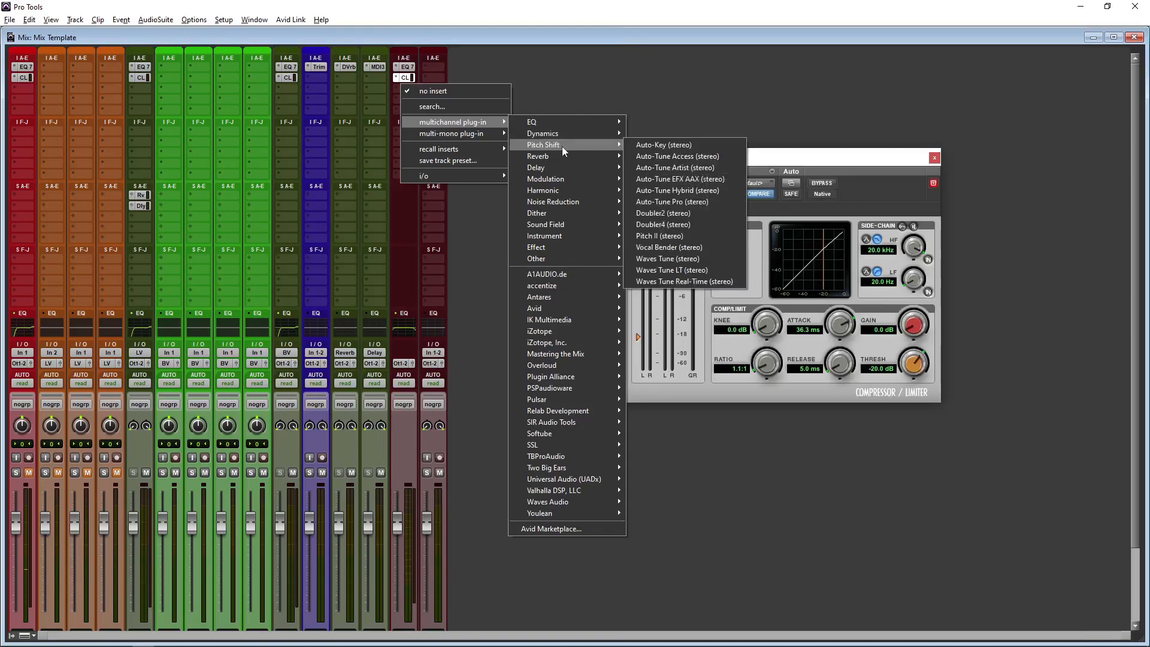
mouse_move(563, 189)
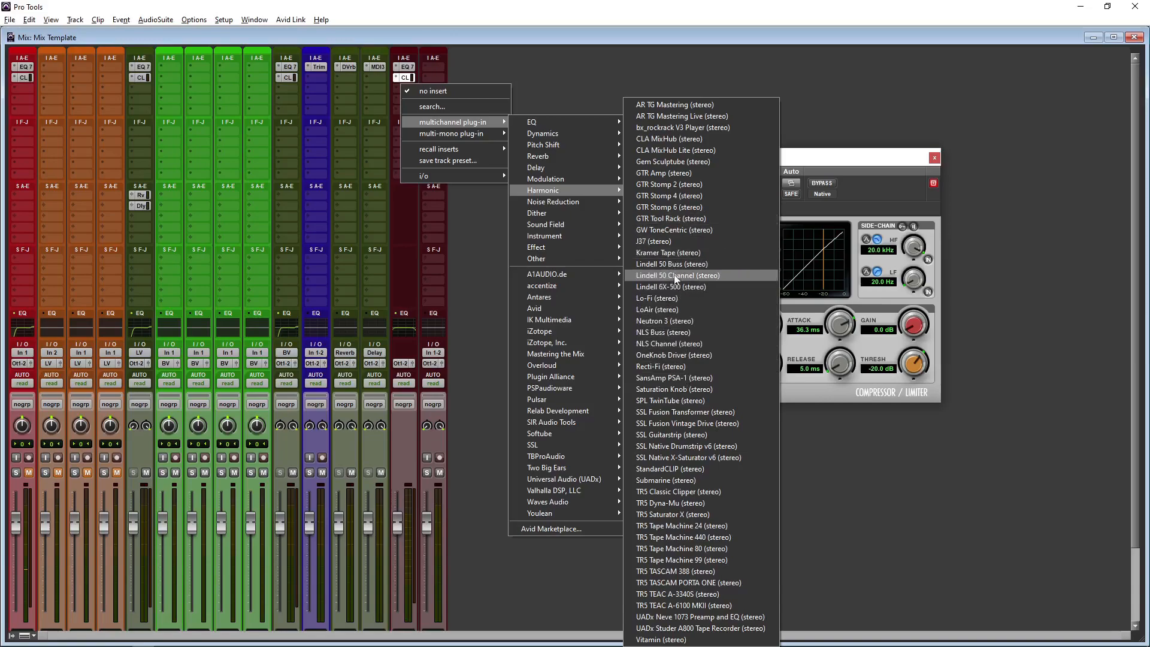
left_click(659, 298)
left_click_drag(841, 341, 834, 337)
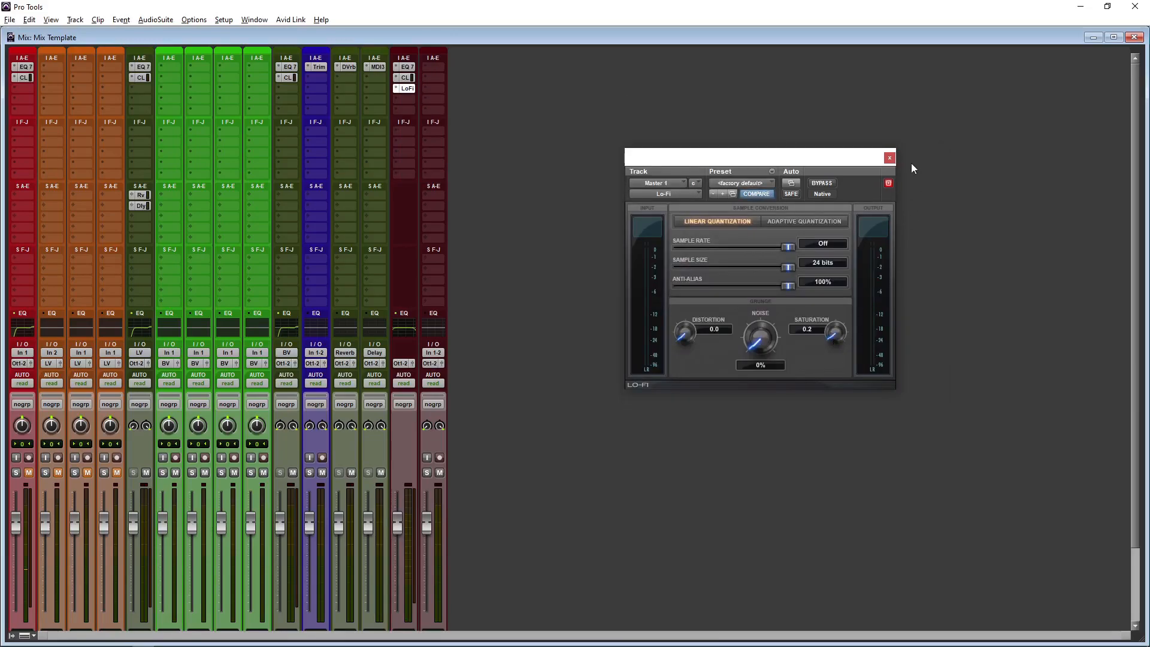
left_click(890, 158)
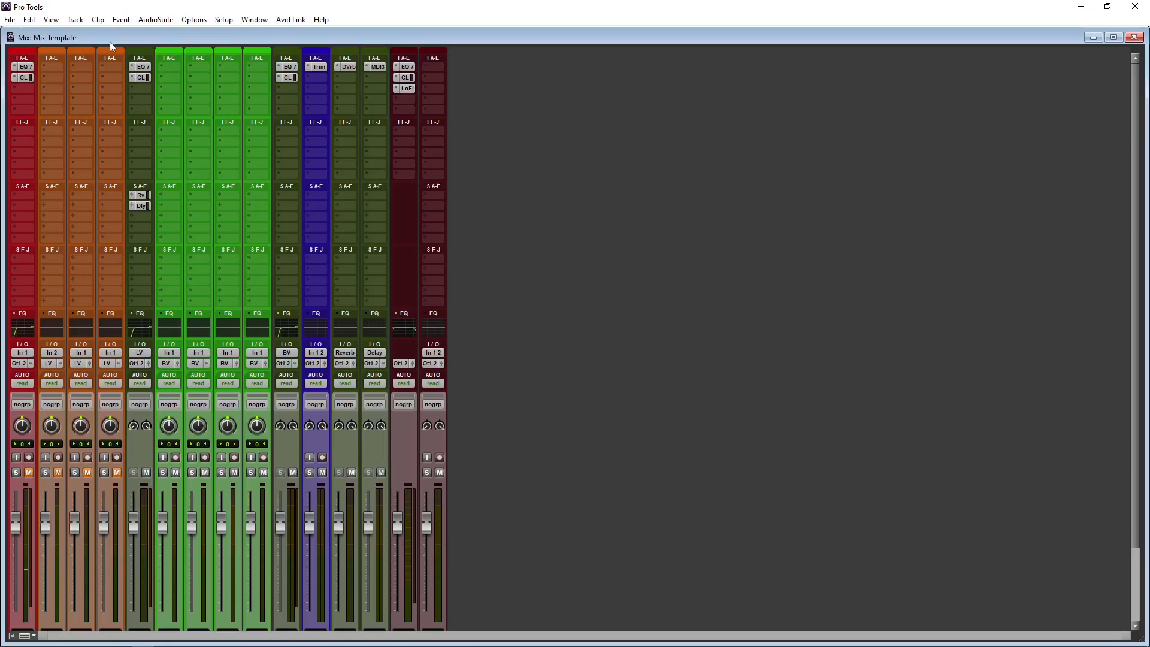
Make the EQ, compressor and Lo-Fi inserts on Master 1 inactive
right_click(405, 73)
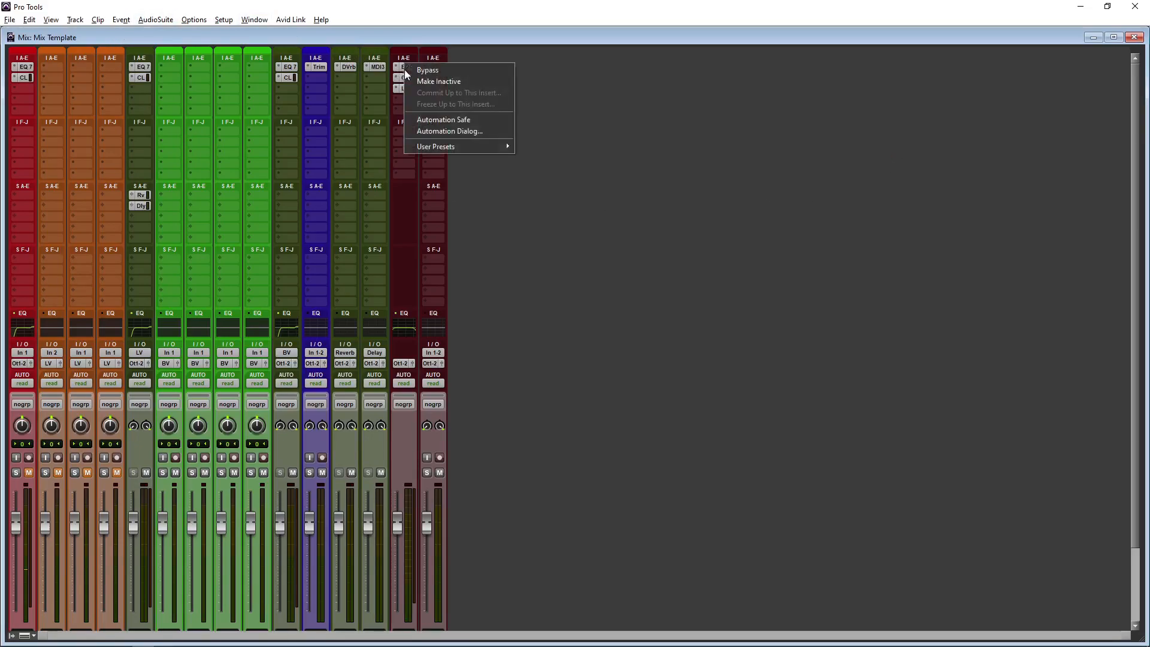
left_click(416, 81)
right_click(404, 79)
left_click(423, 93)
right_click(401, 88)
left_click(436, 102)
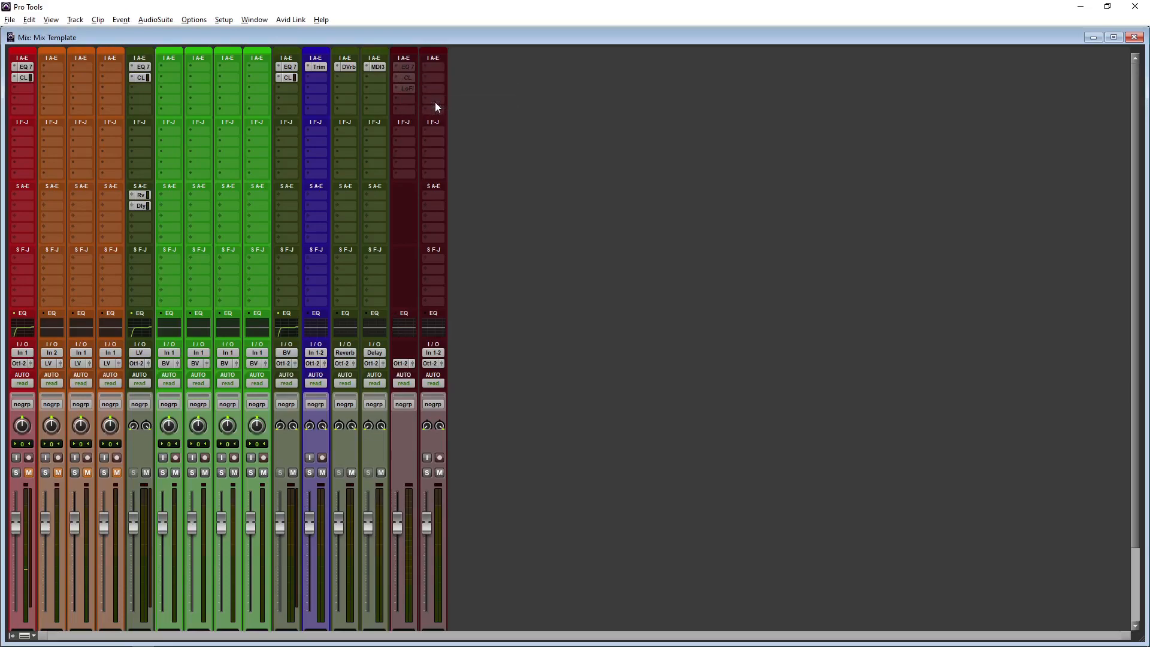
Make the Mod Delay III on the Delay track and the D-Verb on the Reverb track inactive
right_click(375, 69)
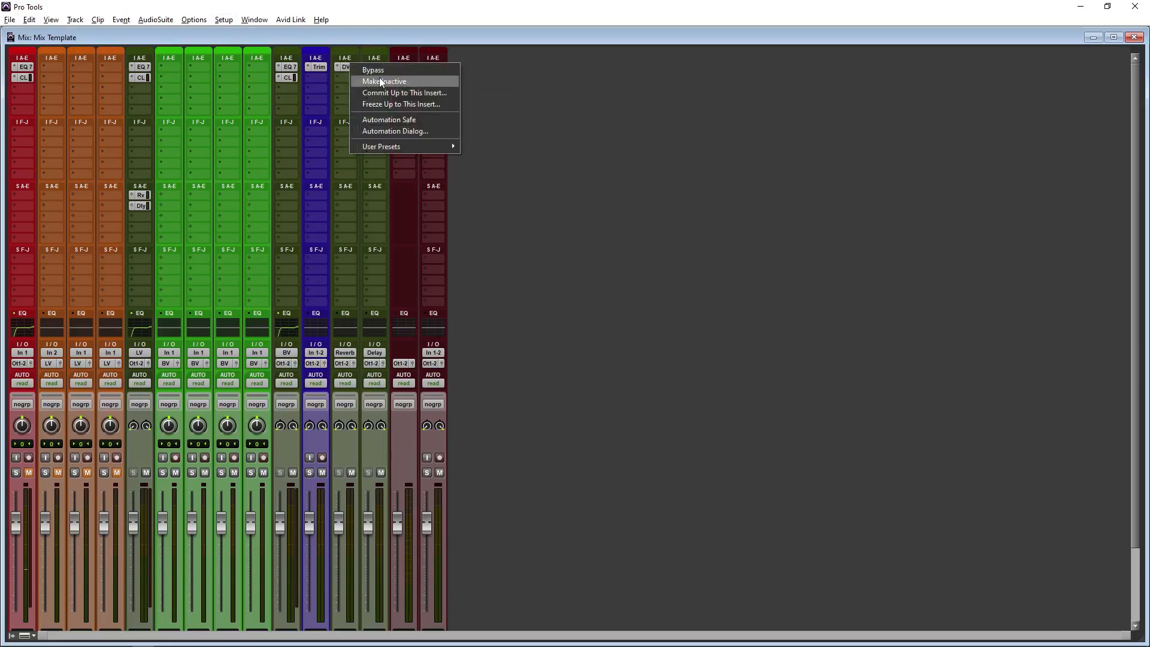
left_click(380, 82)
right_click(376, 70)
left_click(404, 81)
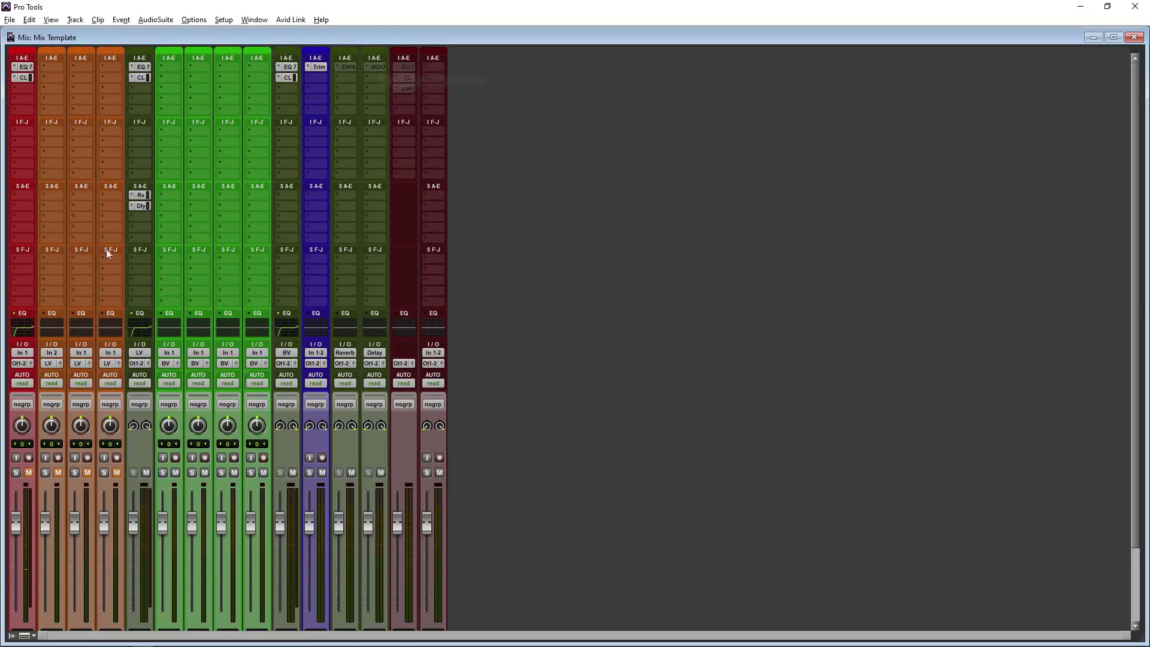
Mute LV's Reverb and Delay sends and bypass the EQ and compressor inserts on LV, BV and REC
left_click(143, 194, "ctrl")
left_click(143, 205, "ctrl")
left_click(143, 67, "ctrl")
left_click(143, 77, "ctrl")
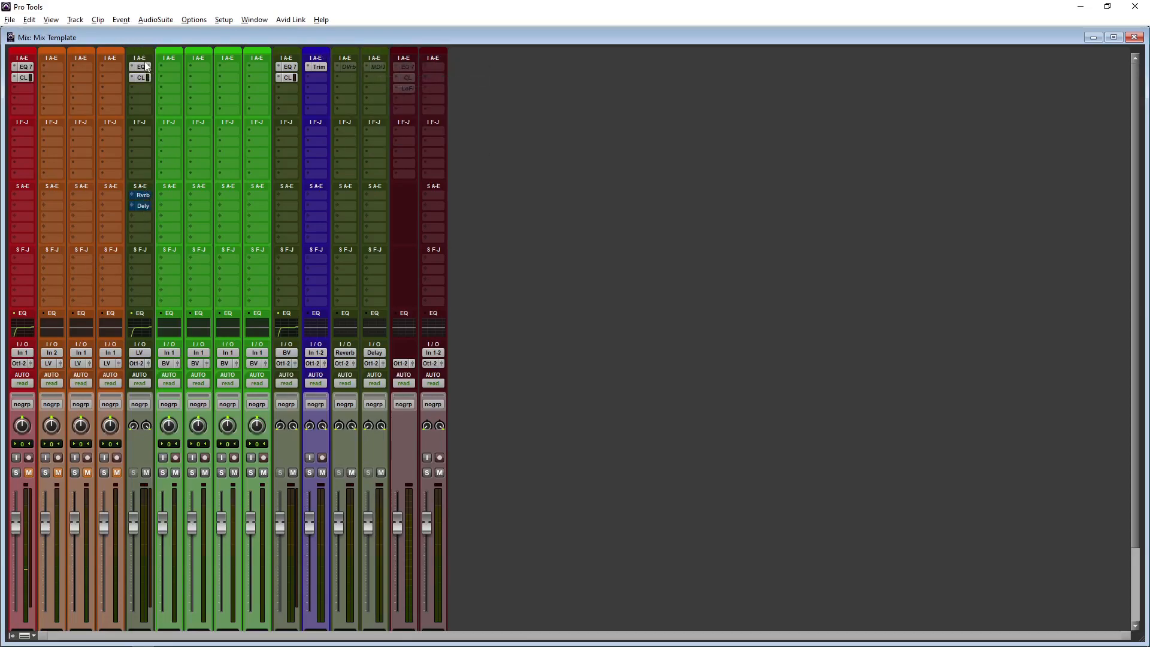
left_click(290, 68, "ctrl+shift")
left_click(28, 71, "ctrl+shift")
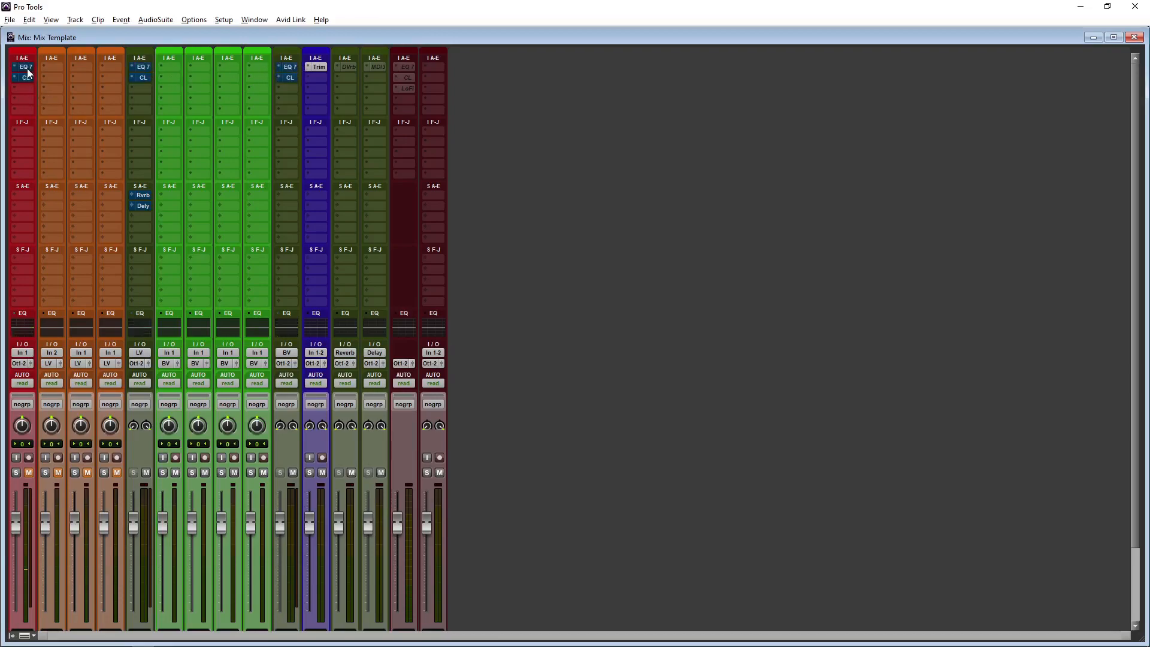
scroll(365, 246, "down", 1)
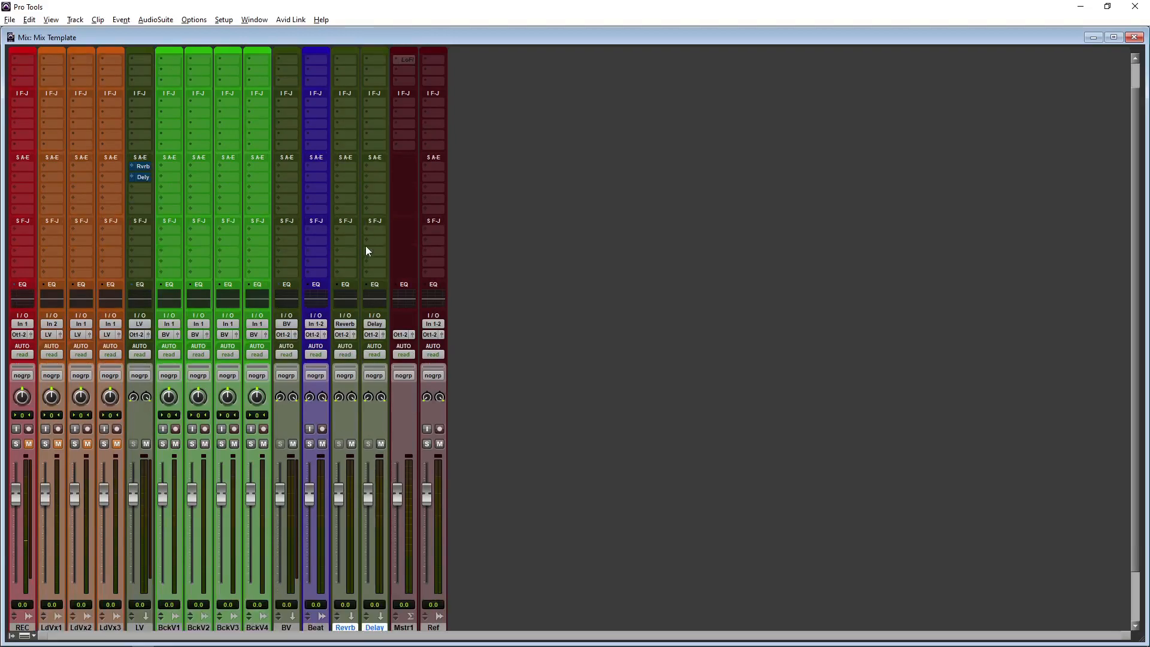
scroll(383, 238, "down", 2)
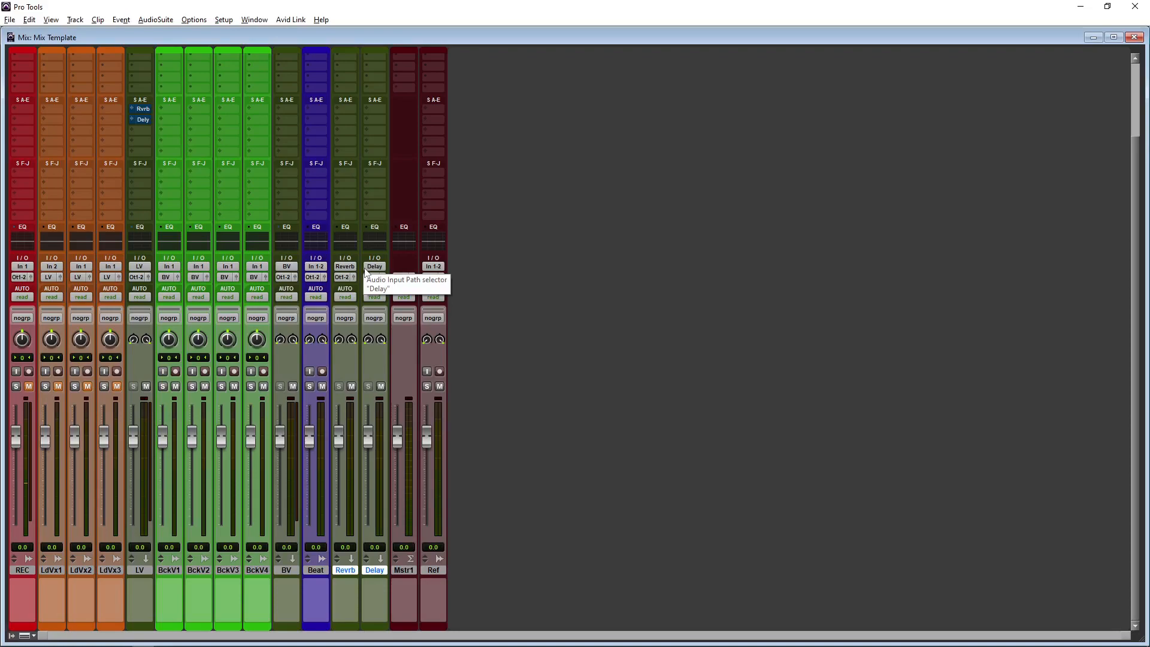
scroll(789, 200, "up", 3)
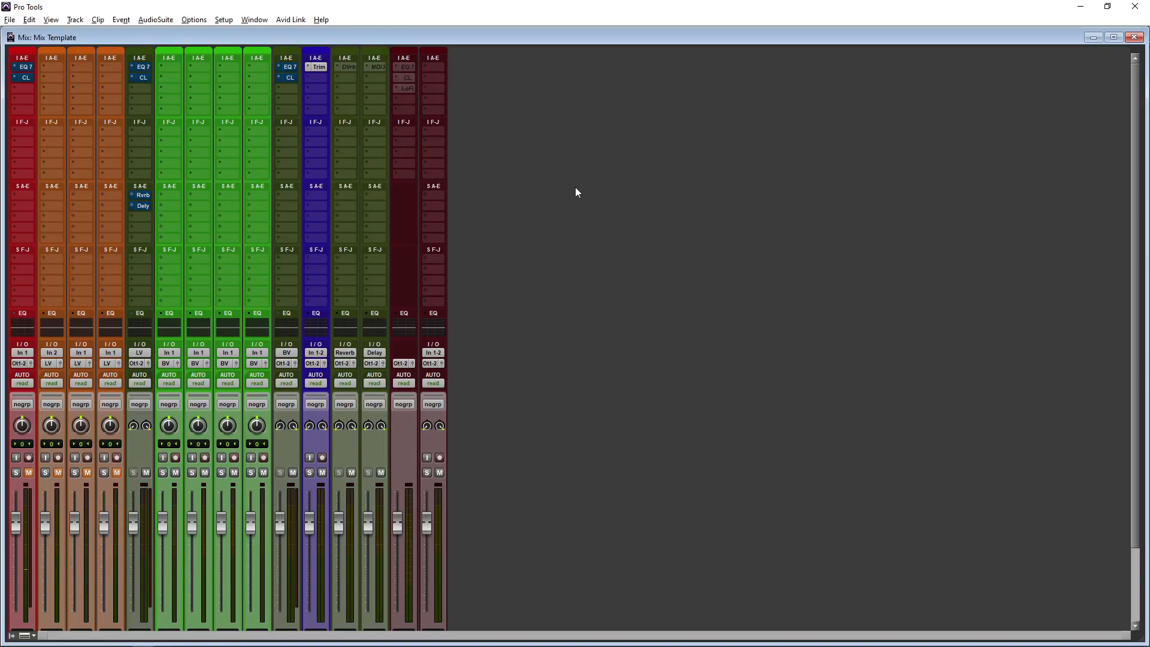
Review the options for installing the session as the template Mix Template in the iZZY Templates category
left_click(13, 20)
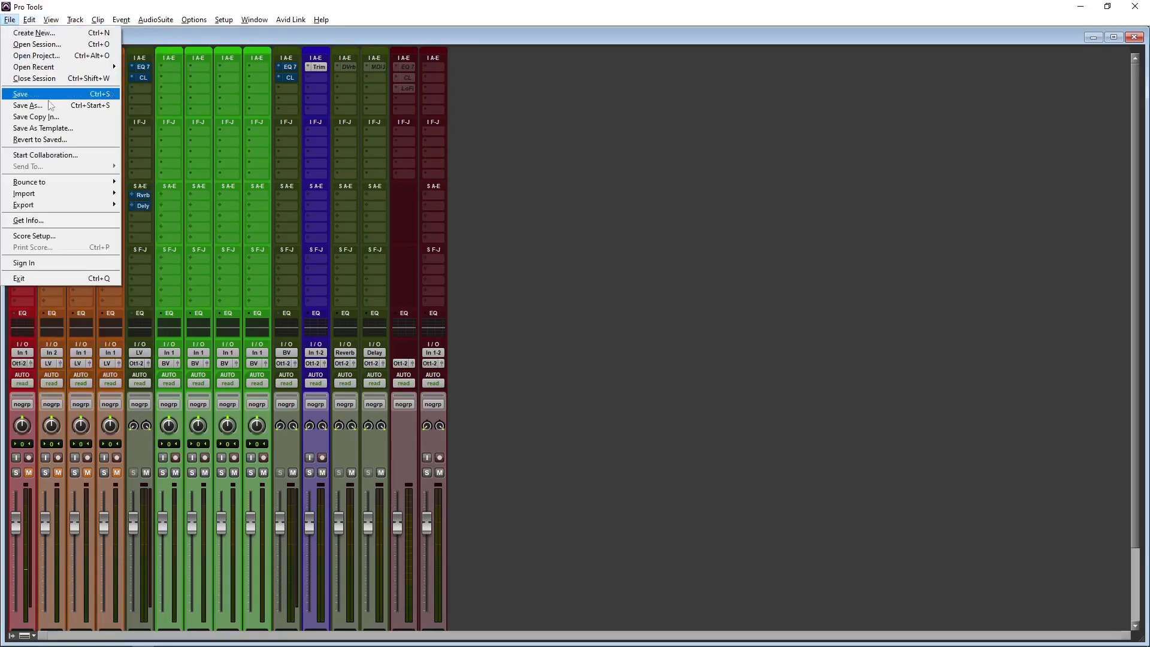
left_click(57, 127)
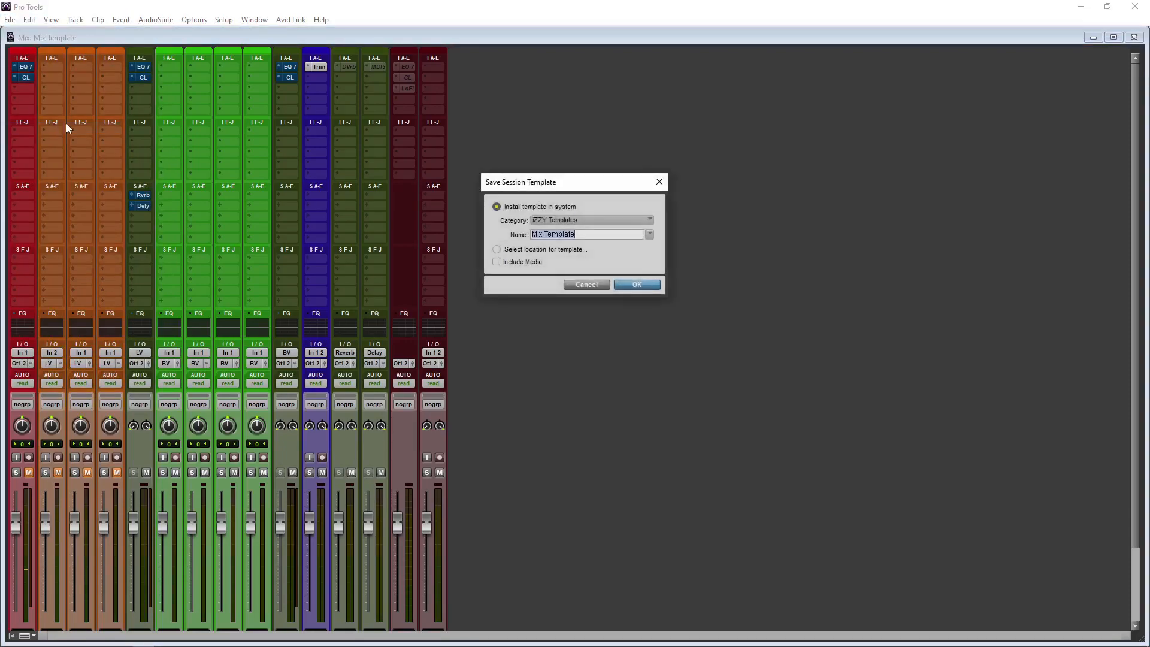
left_click(609, 230)
left_click(586, 284)
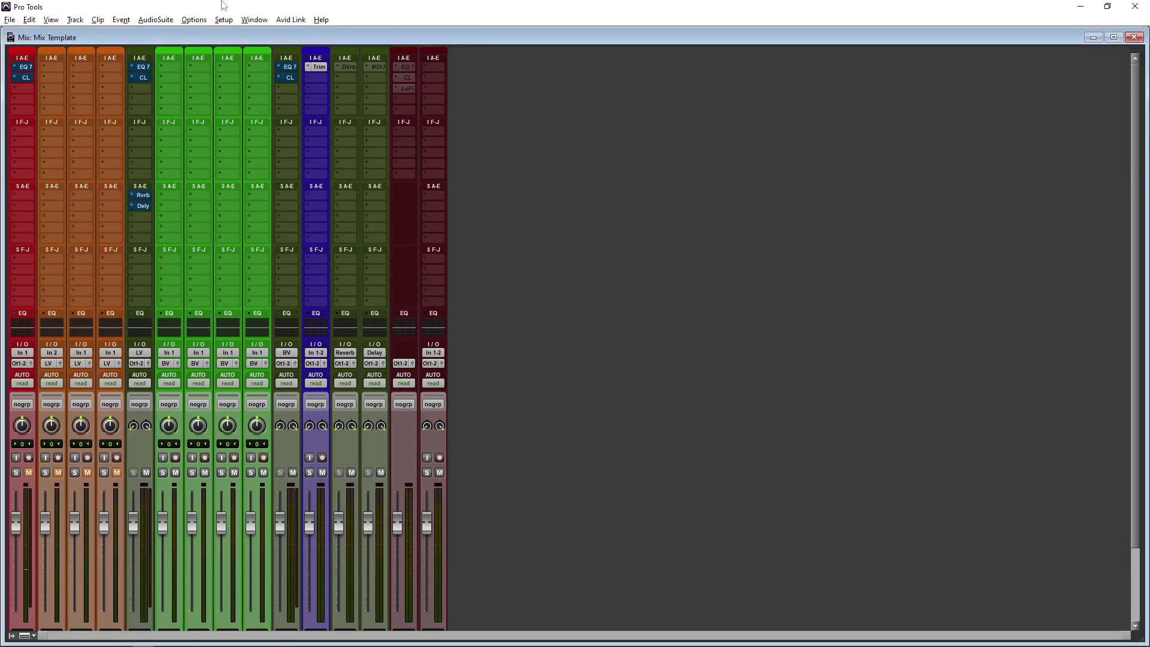
Try setting up a new session from the iZZY Templates group using Mixedby8i Mixing Template 9-2022, clearing its session name
left_click(9, 20)
left_click(30, 34)
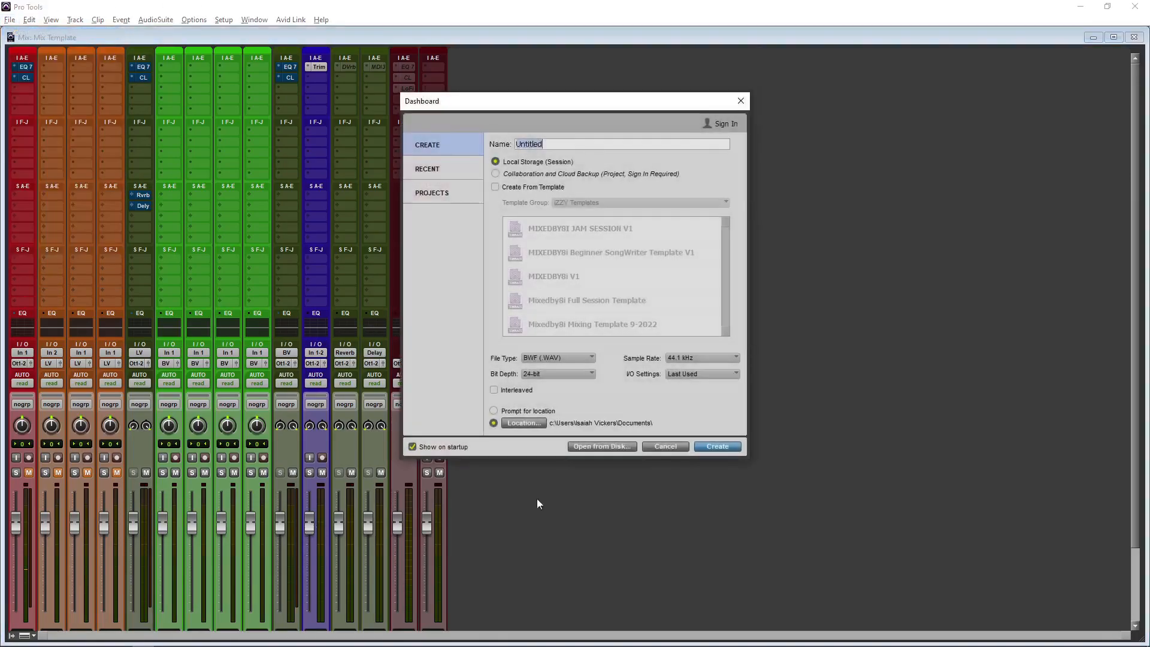
left_click(531, 188)
left_click(581, 204)
left_click(629, 303)
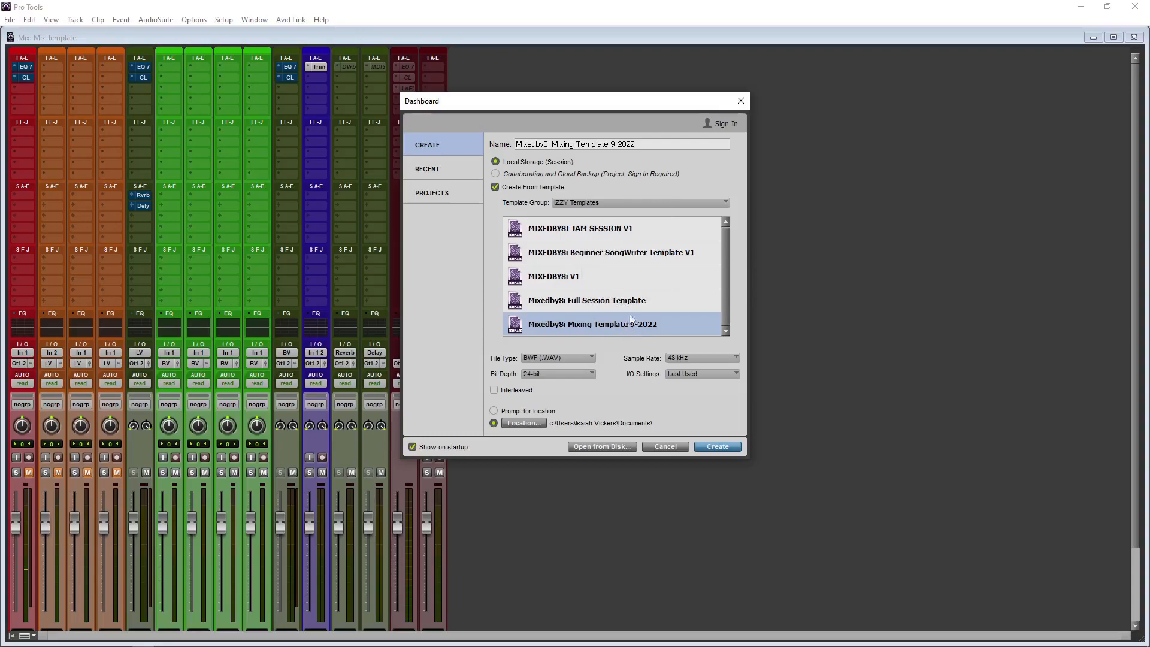
left_click_drag(638, 144, 376, 88)
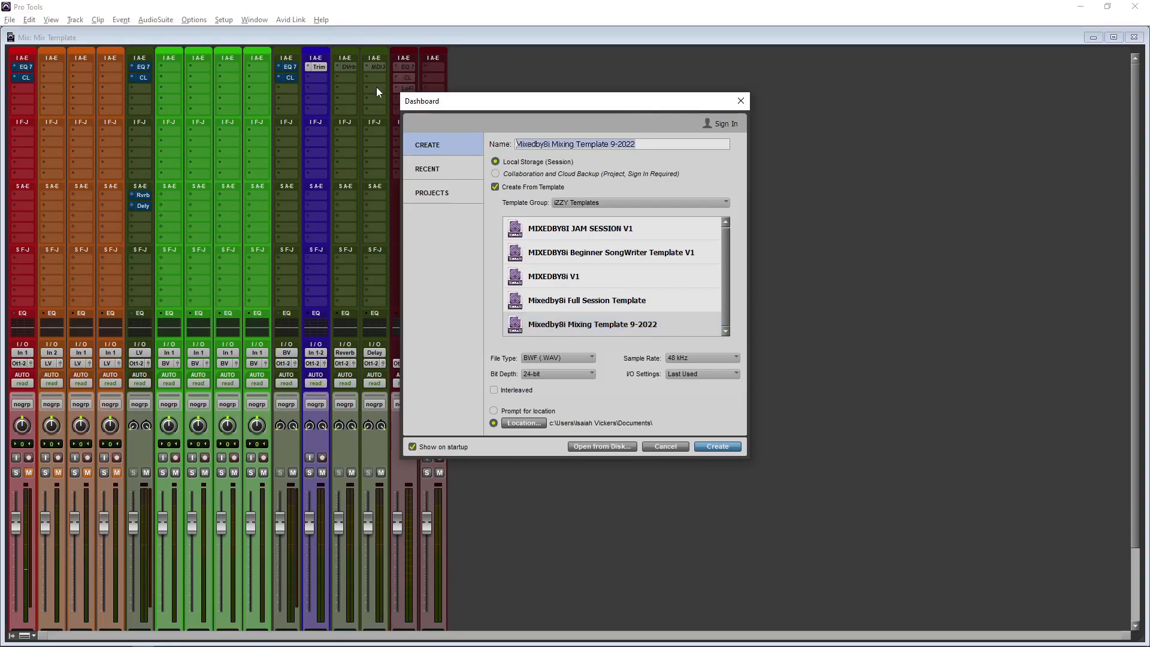
type("ea")
key("BackSpace")
key("BackSpace")
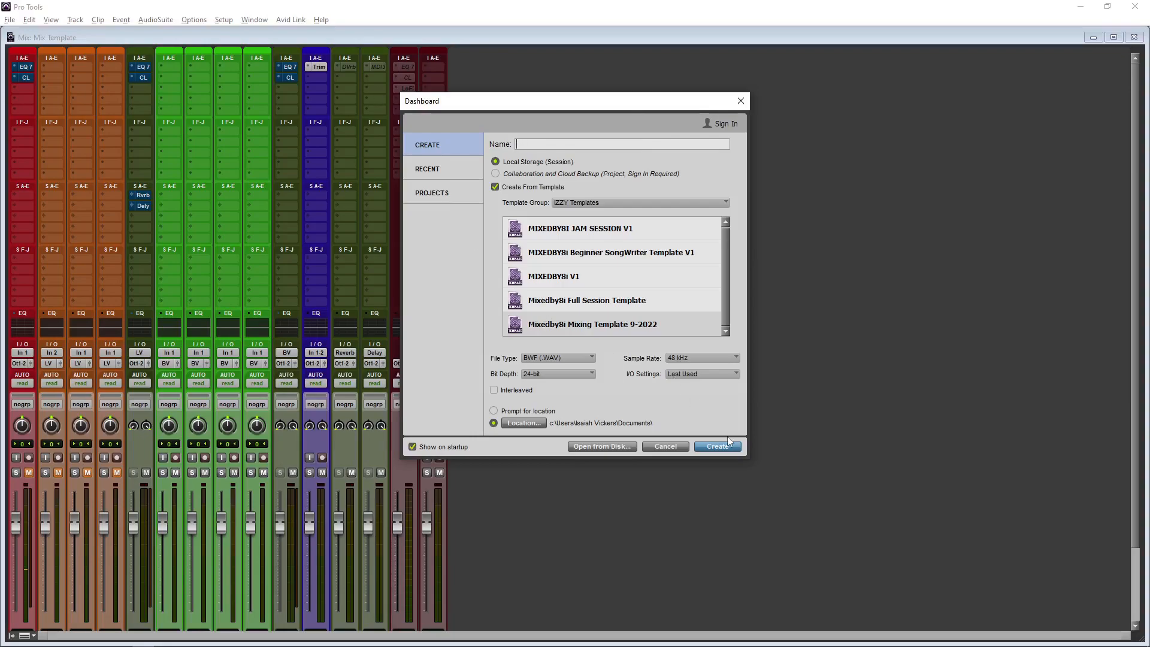
left_click(742, 100)
scroll(292, 292, "down", 3)
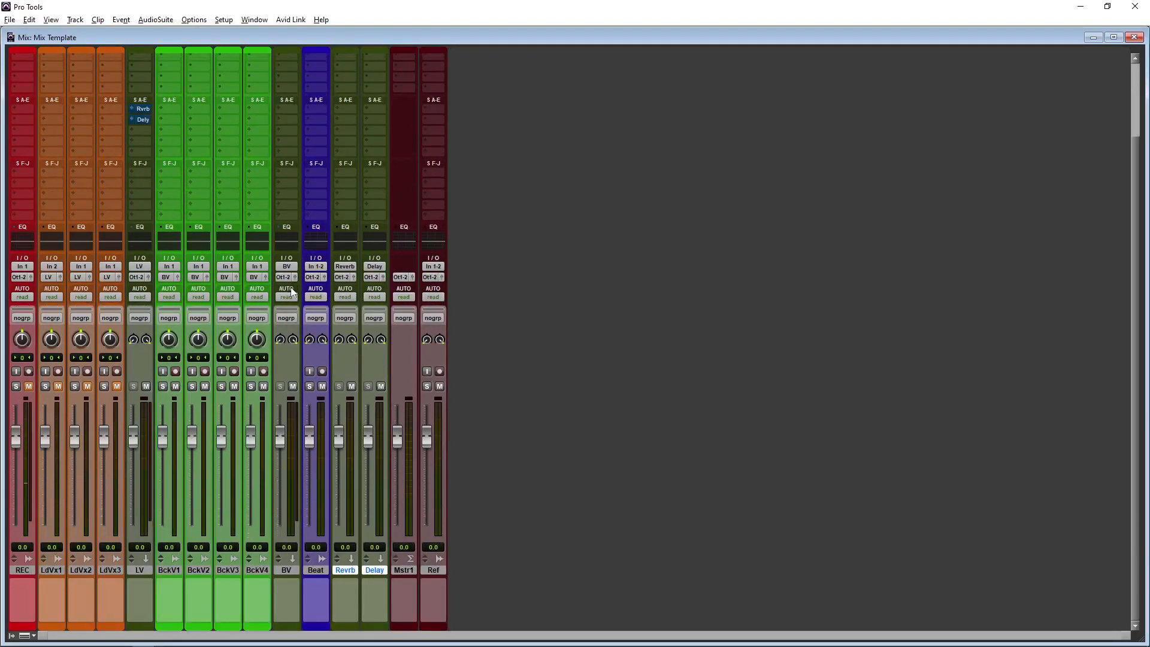